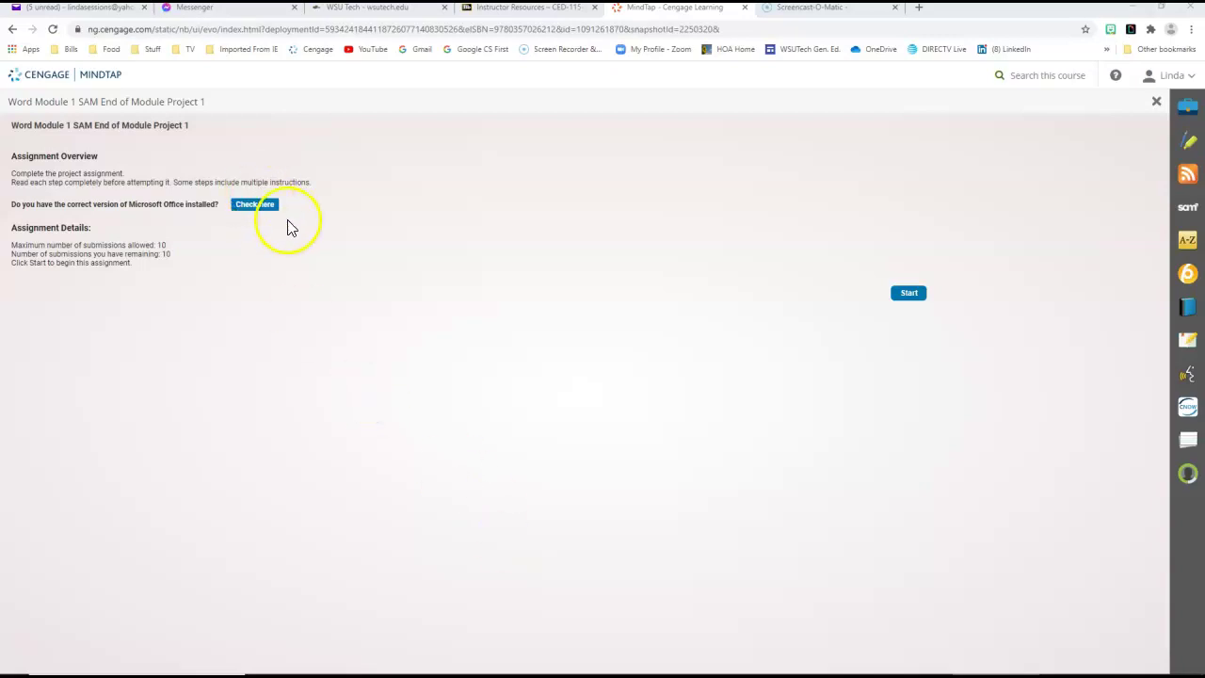
Start the Word Module 1 SAM project, return to Step 1, and download the instruction file, start file and support logo picture.
{"action": "left_click", "coordinate": [906, 296]}
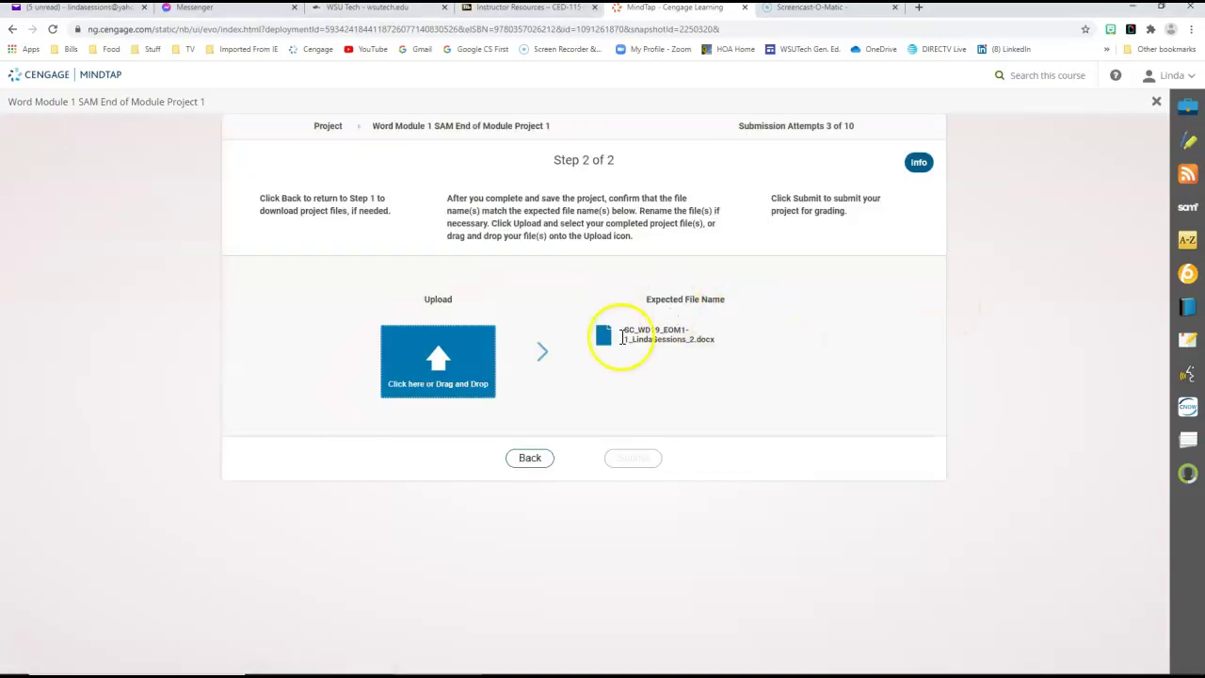
{"action": "left_click", "coordinate": [530, 460]}
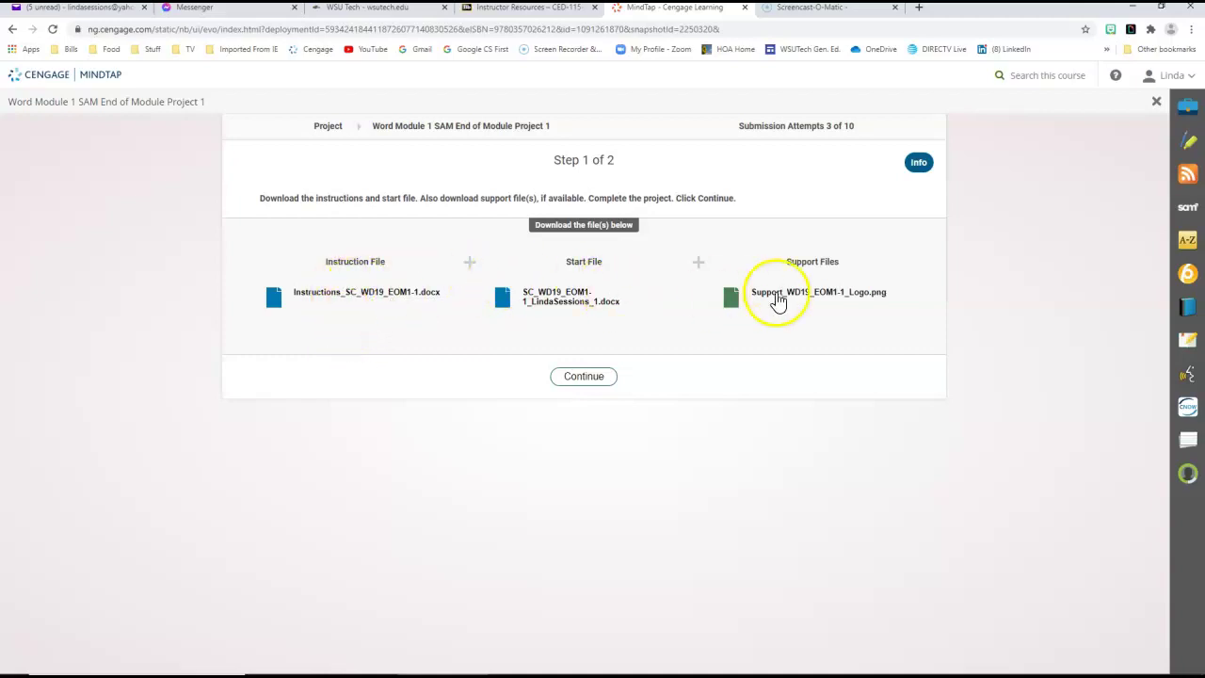
{"action": "left_click", "coordinate": [331, 291]}
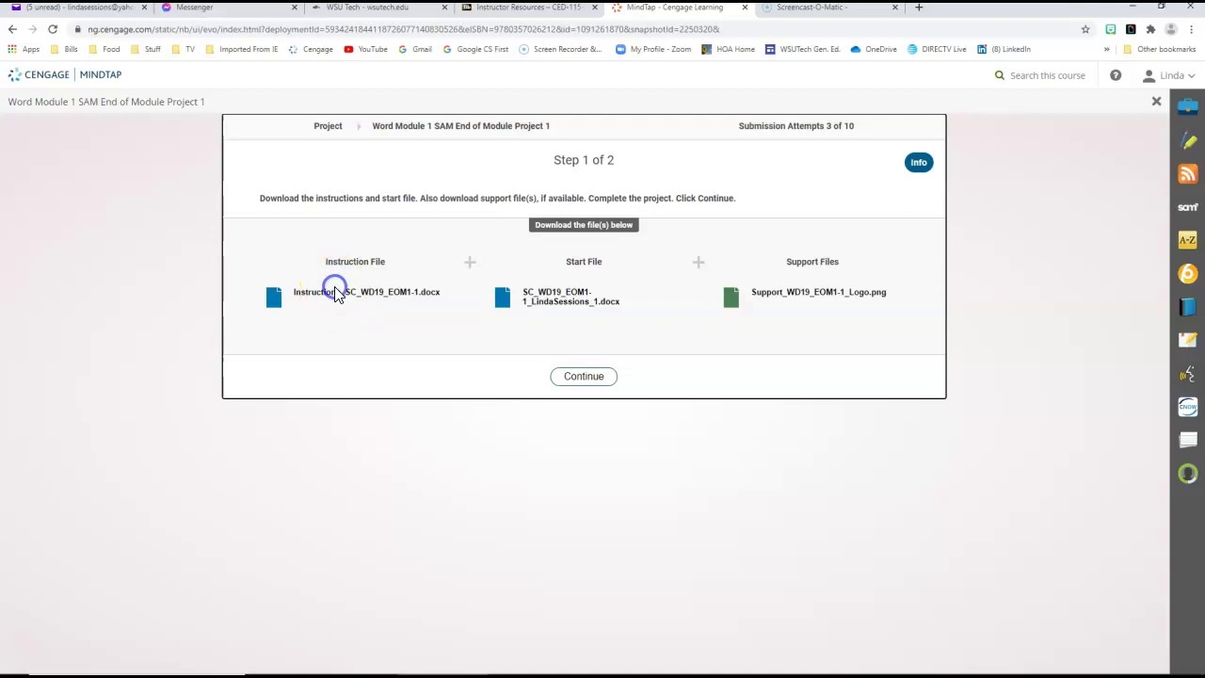
{"action": "left_click", "coordinate": [555, 301]}
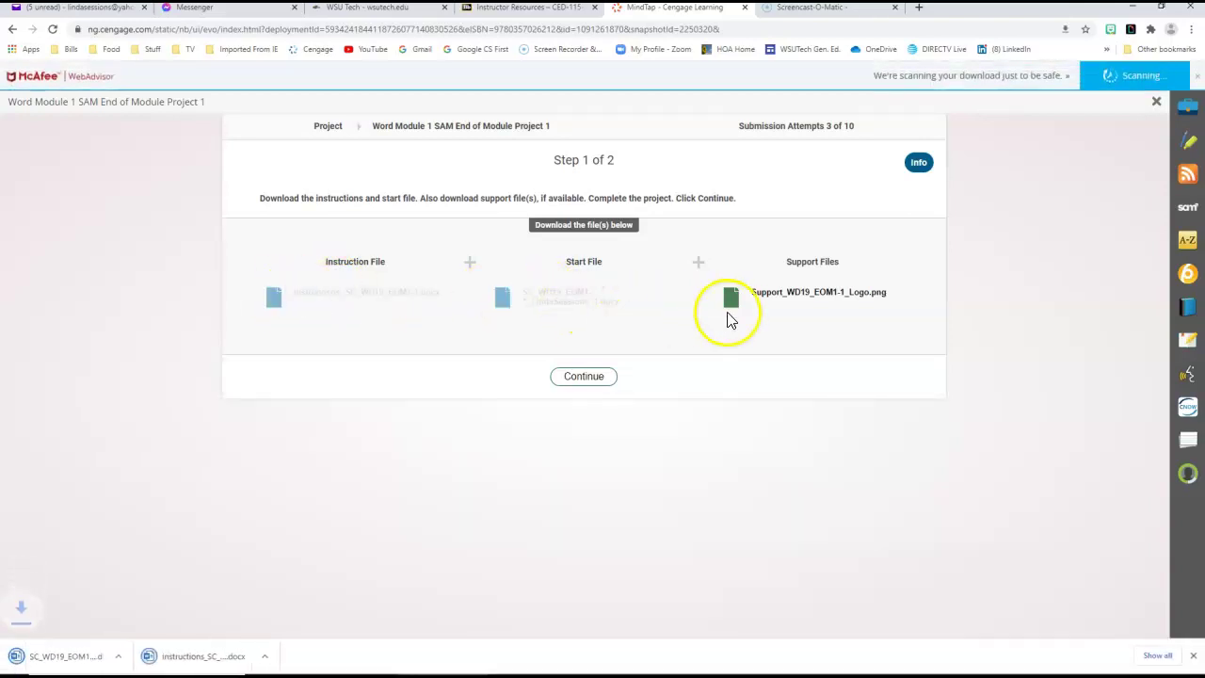
{"action": "left_click", "coordinate": [773, 306]}
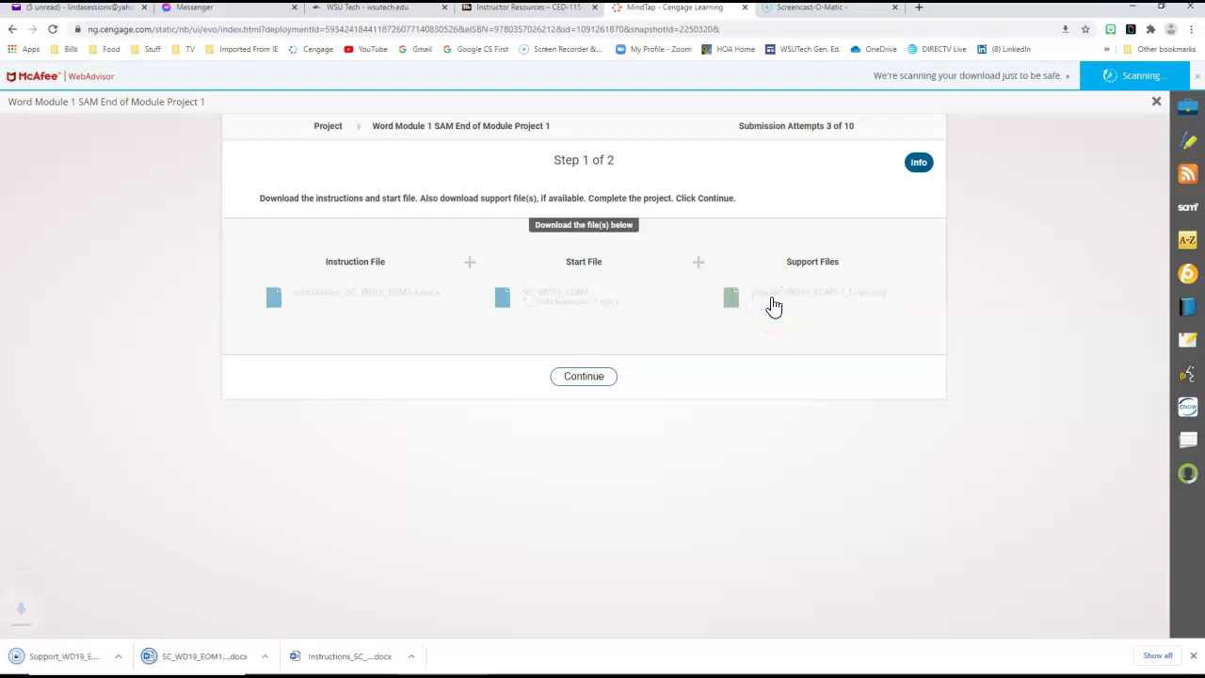
Open the downloaded instructions document in Word, enable editing, and move its window to the other monitor.
{"action": "left_click", "coordinate": [337, 656]}
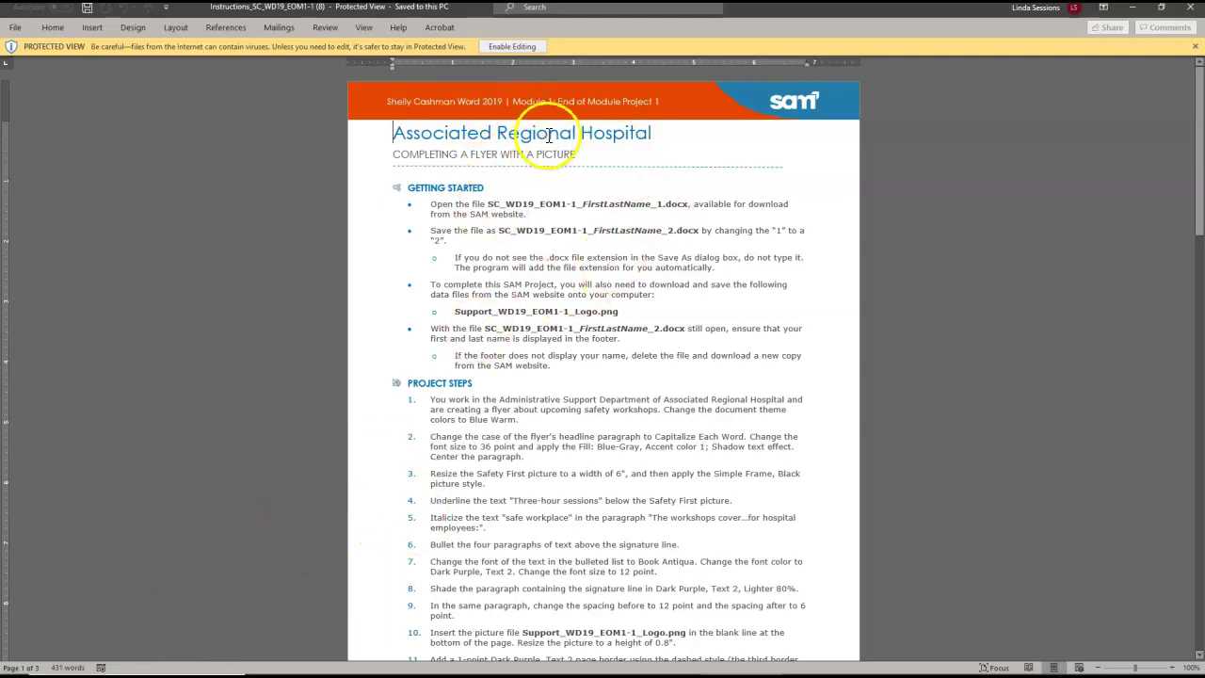
{"action": "left_click", "coordinate": [517, 49]}
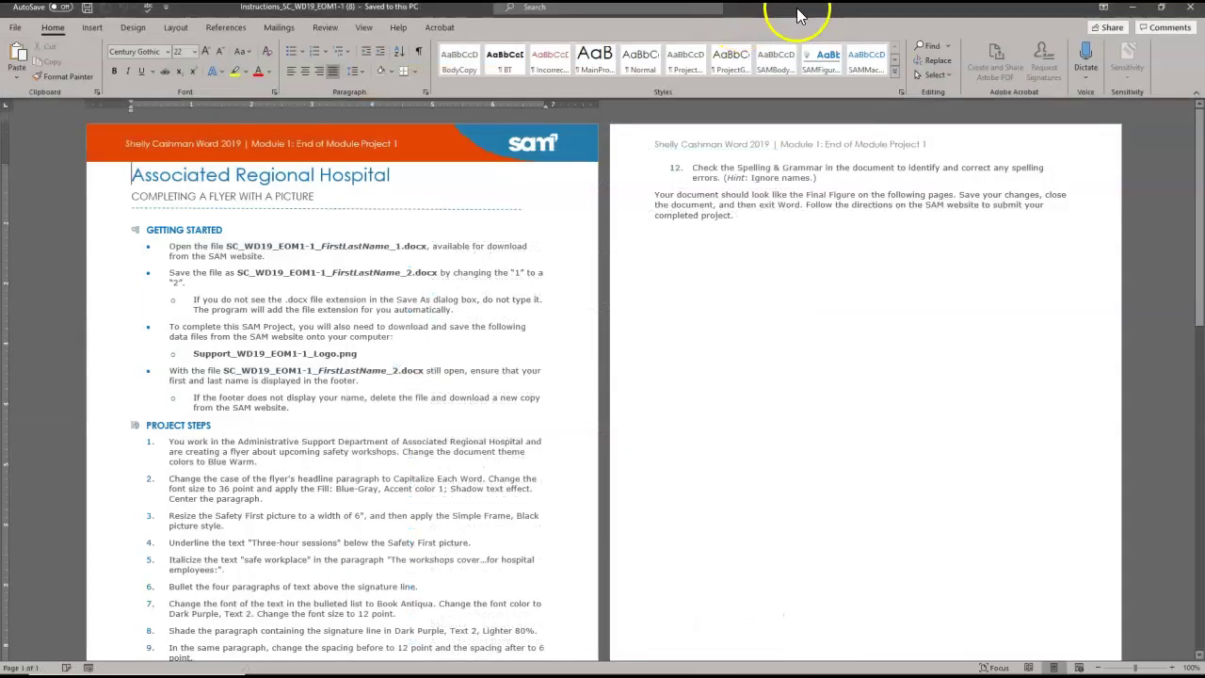
{"action": "left_click_drag", "start_coordinate": [766, 14], "coordinate": [0, 310]}
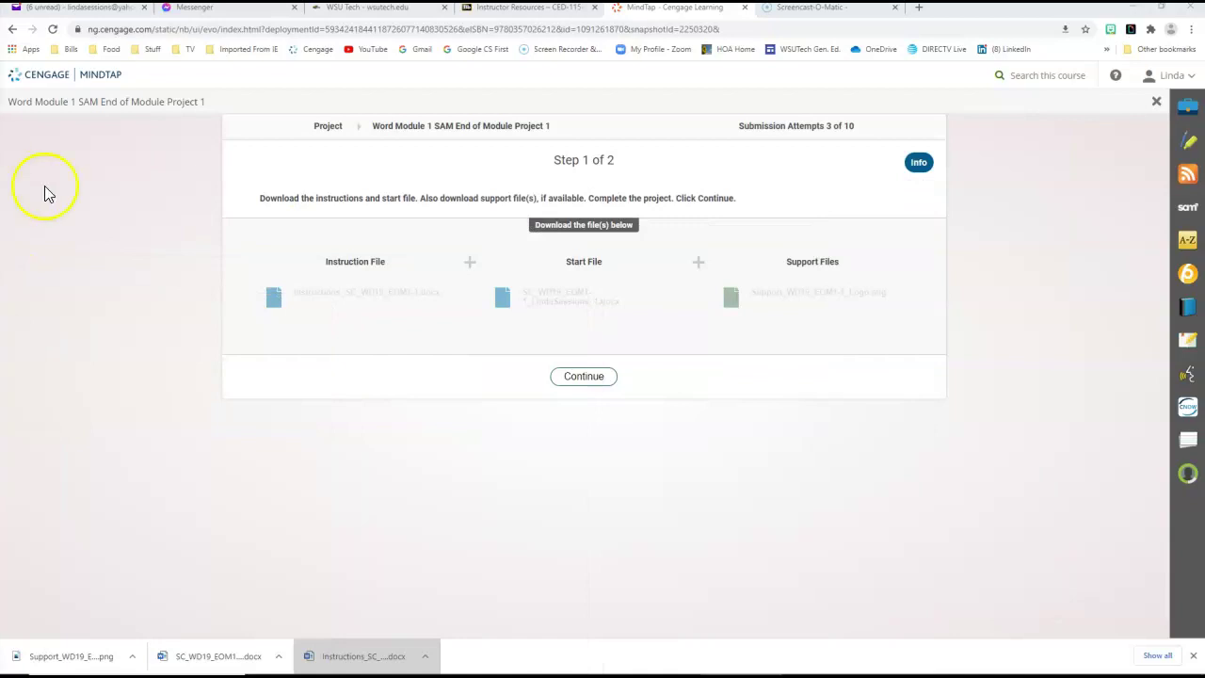
Open the downloaded start document in Word, enable editing, and maximize its window.
{"action": "left_click", "coordinate": [203, 656]}
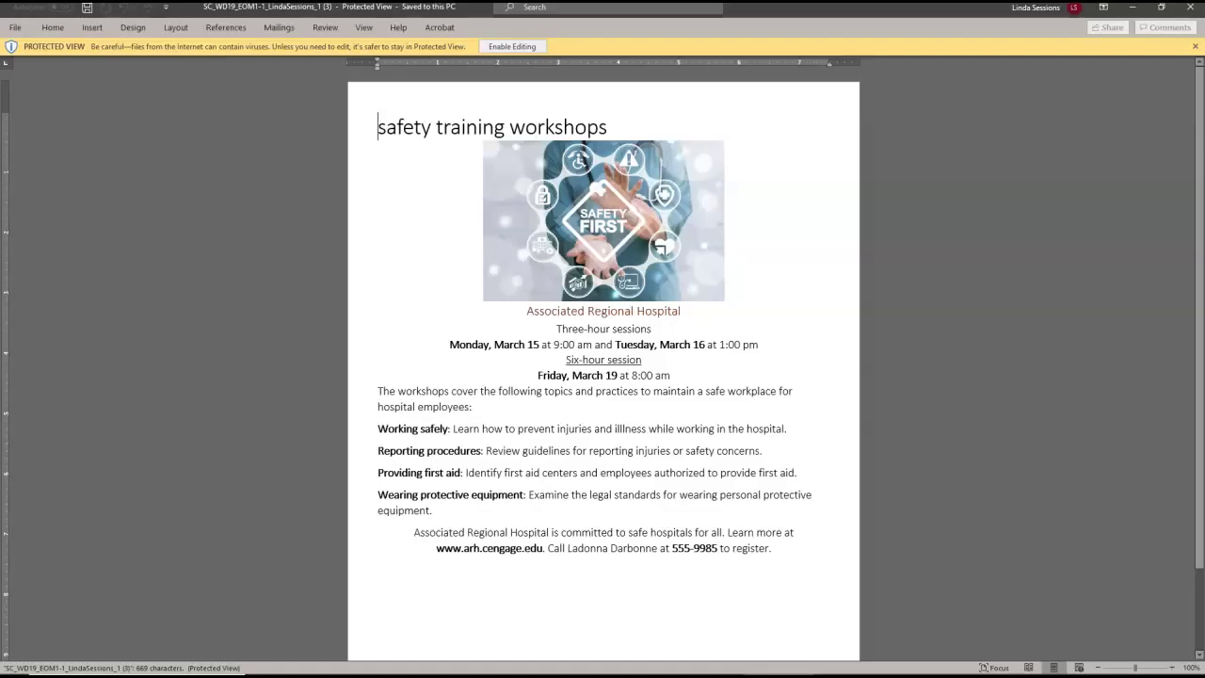
{"action": "left_click", "coordinate": [509, 47]}
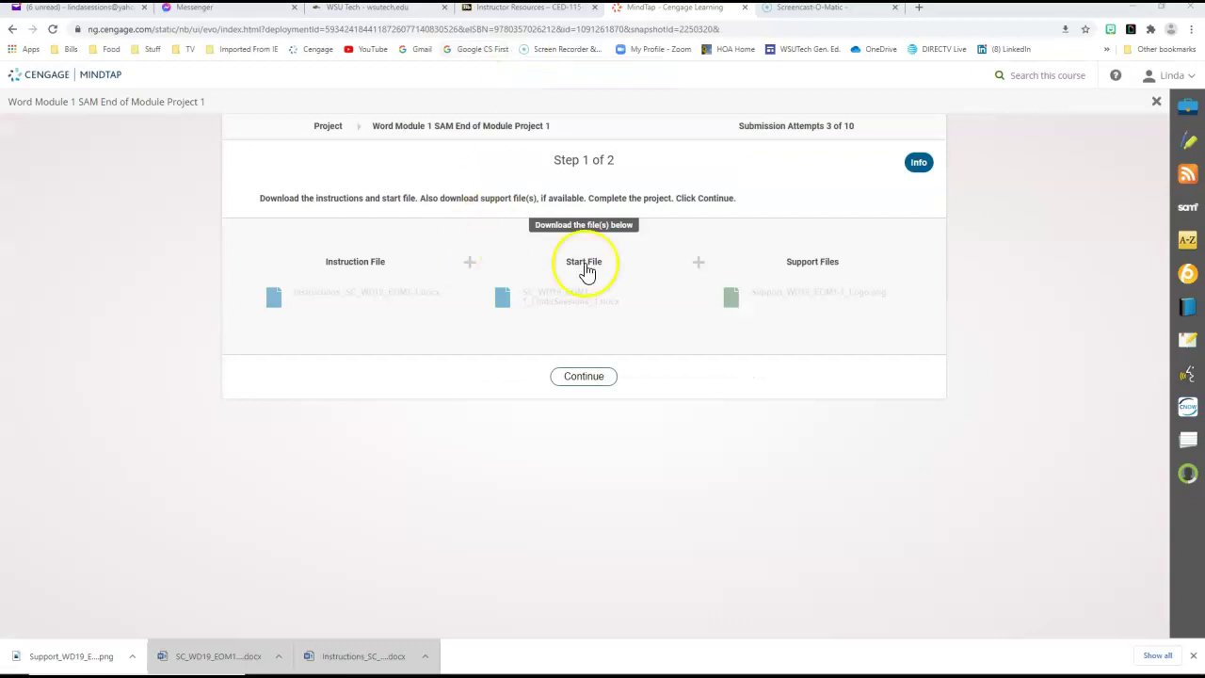
{"action": "mouse_move", "coordinate": [820, 659]}
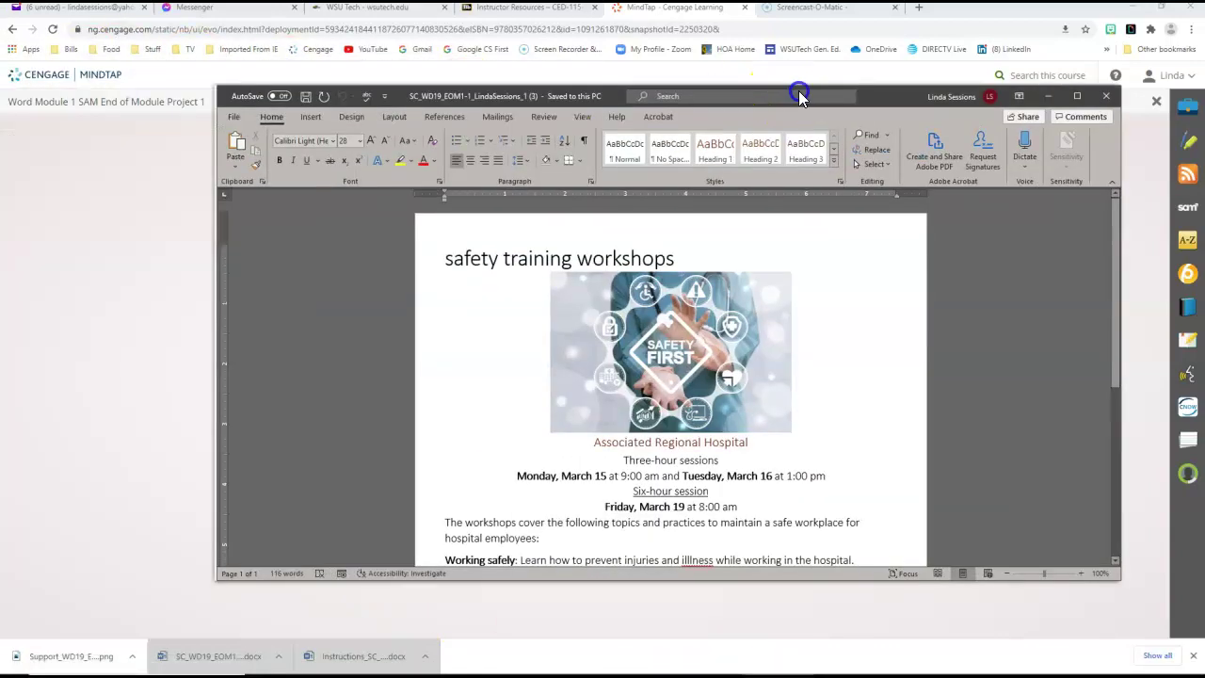
{"action": "left_click_drag", "start_coordinate": [796, 88], "coordinate": [640, 2]}
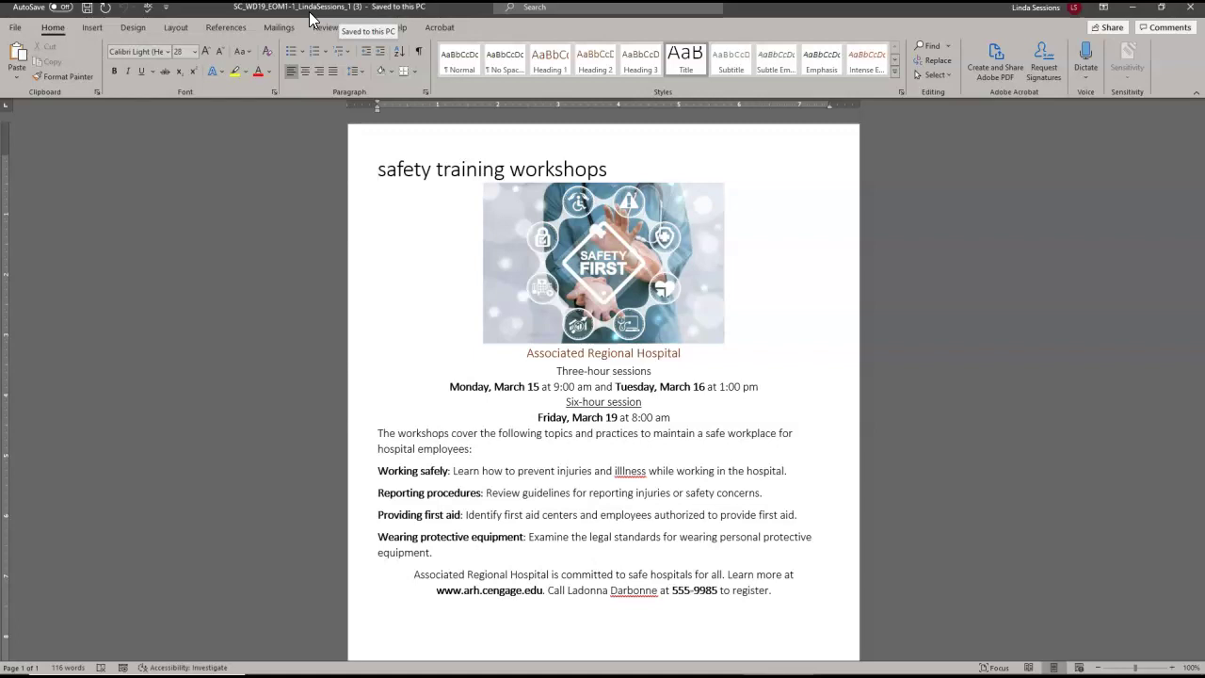
Save the start document as a Word document on the Desktop, with its file name ending in _2 in place of the last number.
{"action": "left_click", "coordinate": [15, 30]}
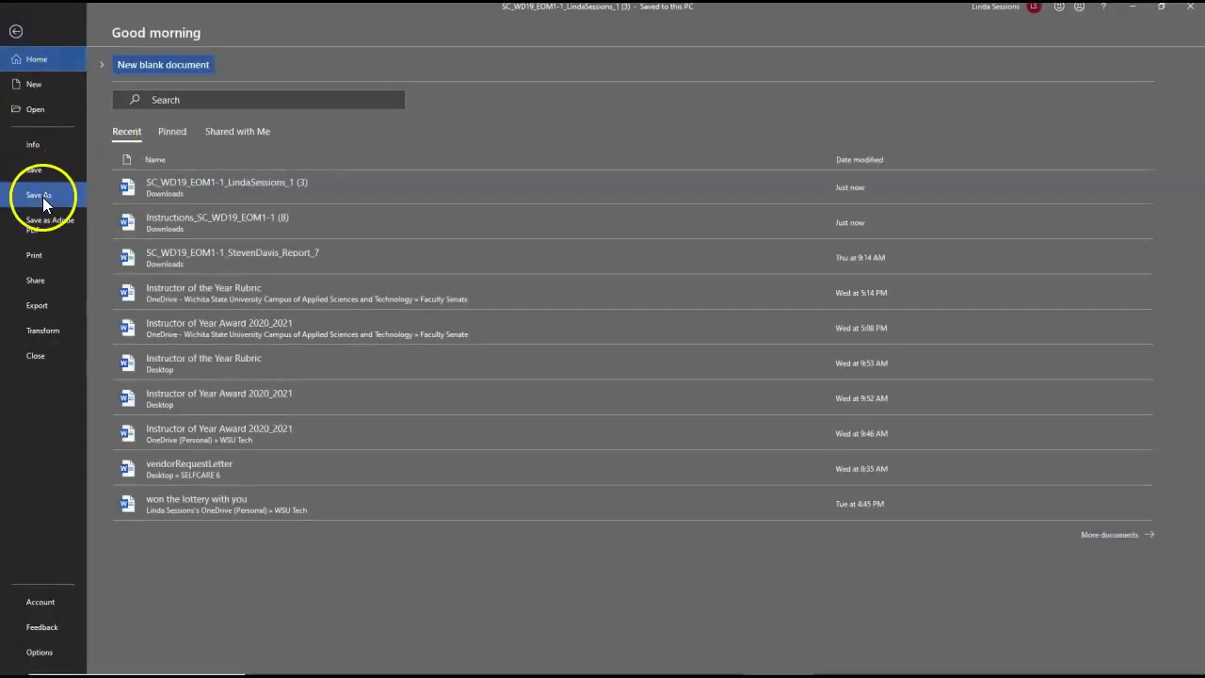
{"action": "left_click", "coordinate": [43, 196]}
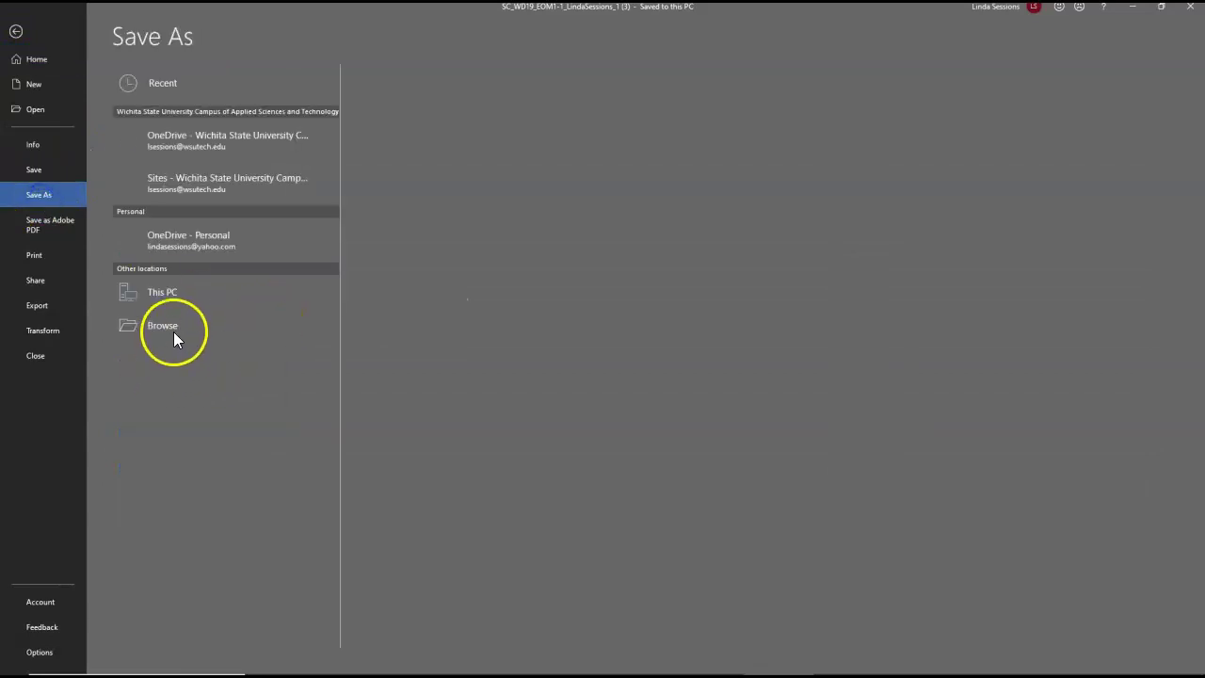
{"action": "left_click", "coordinate": [163, 358]}
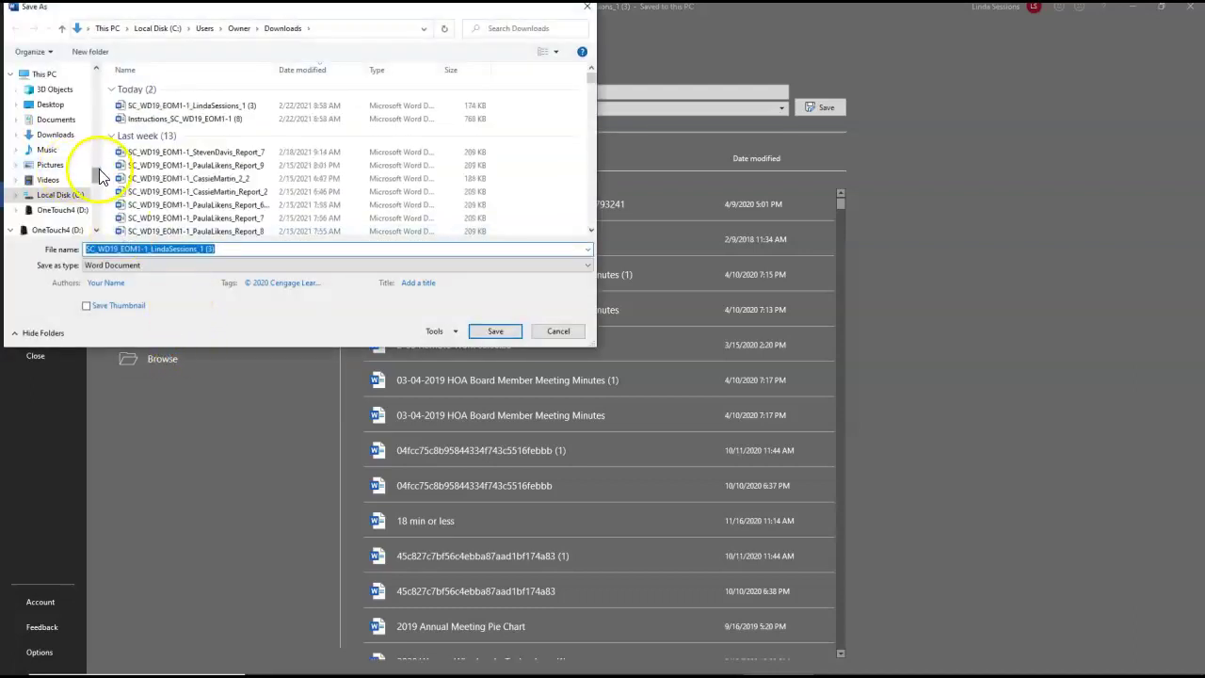
{"action": "left_click", "coordinate": [95, 68]}
{"action": "left_click", "coordinate": [69, 94]}
{"action": "left_click", "coordinate": [219, 248]}
{"action": "mouse_move", "coordinate": [219, 248]}
{"action": "left_mouse_down"}
{"action": "mouse_move", "coordinate": [86, 249]}
{"action": "mouse_move", "coordinate": [206, 248]}
{"action": "left_mouse_up"}
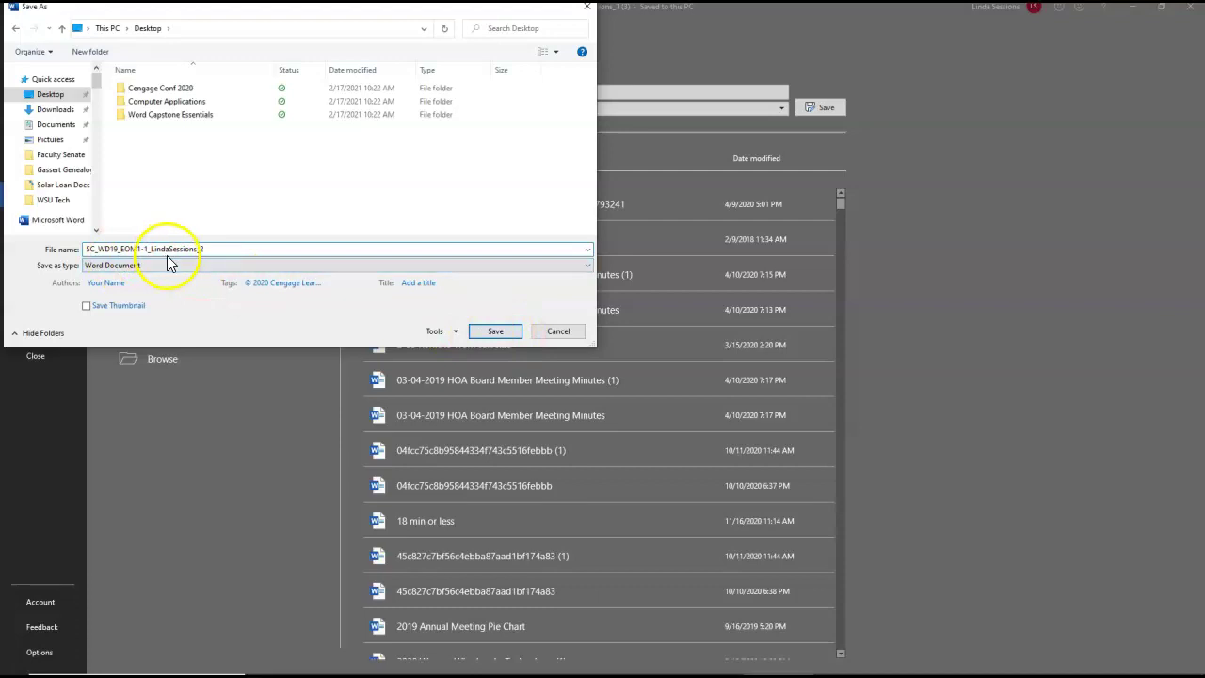
{"action": "left_click", "coordinate": [498, 337]}
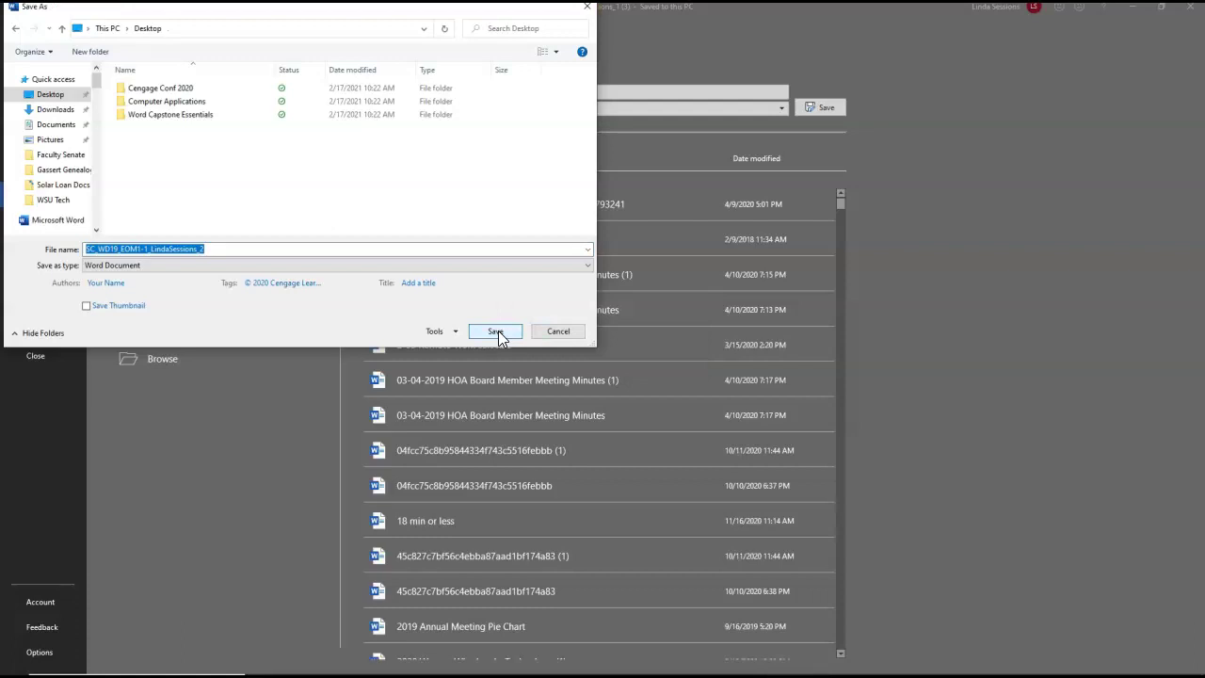
{"action": "left_click", "coordinate": [496, 333]}
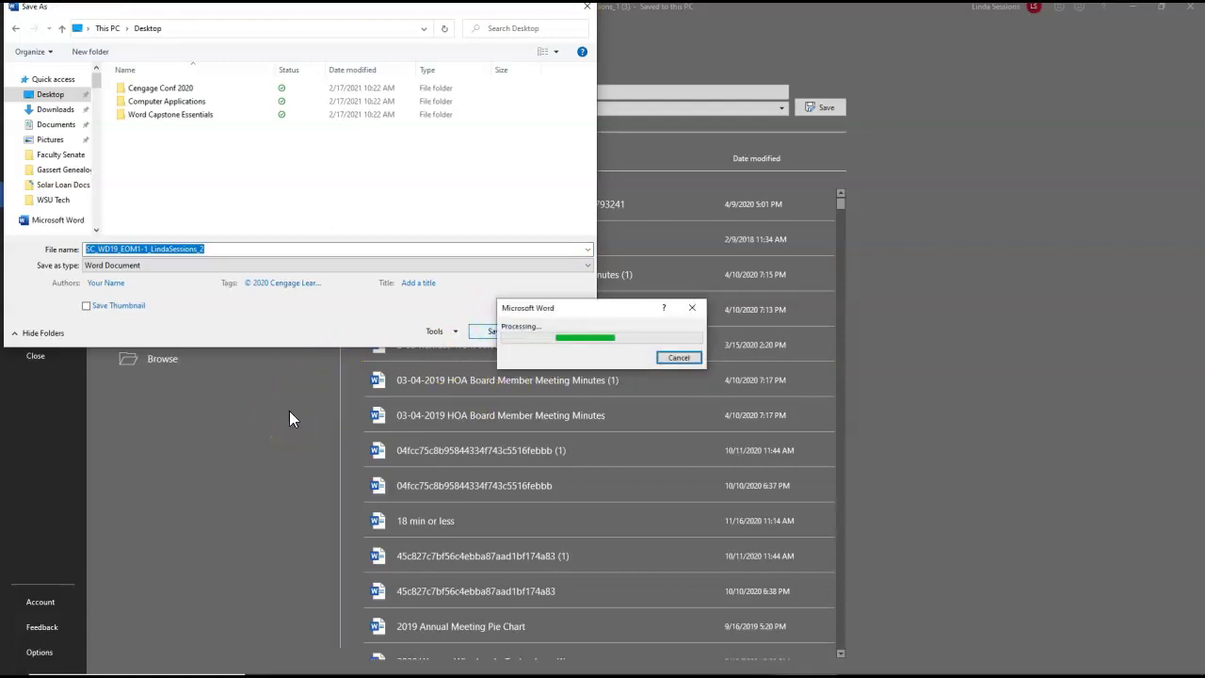
{"action": "left_click", "coordinate": [258, 360]}
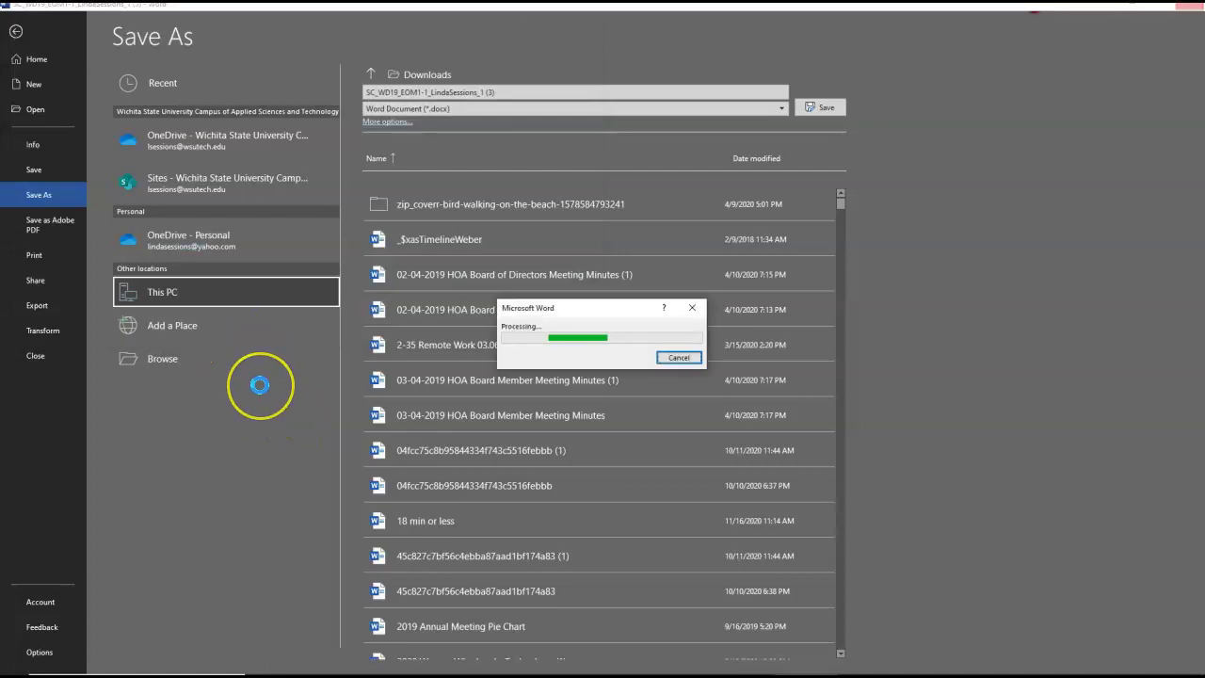
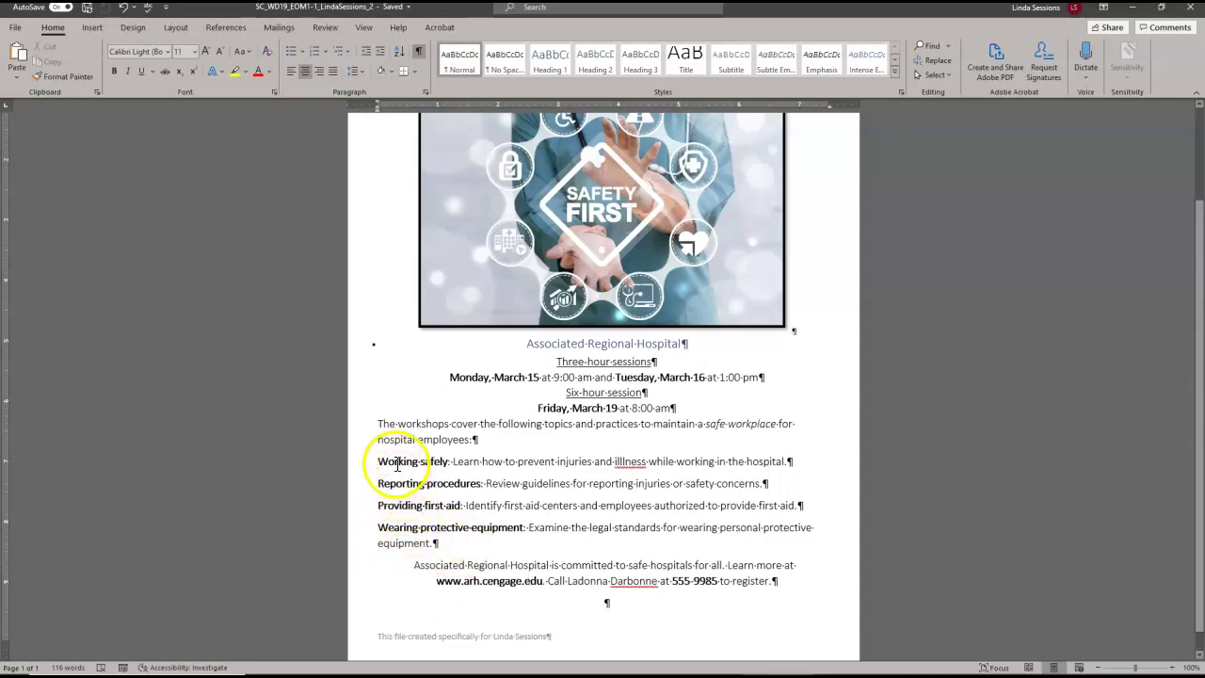
Bullet the four topic paragraphs from "Working safely" to "Wearing protective equipment" and set their font to Book Antiqua.
{"action": "left_click_drag", "start_coordinate": [360, 467], "coordinate": [361, 548]}
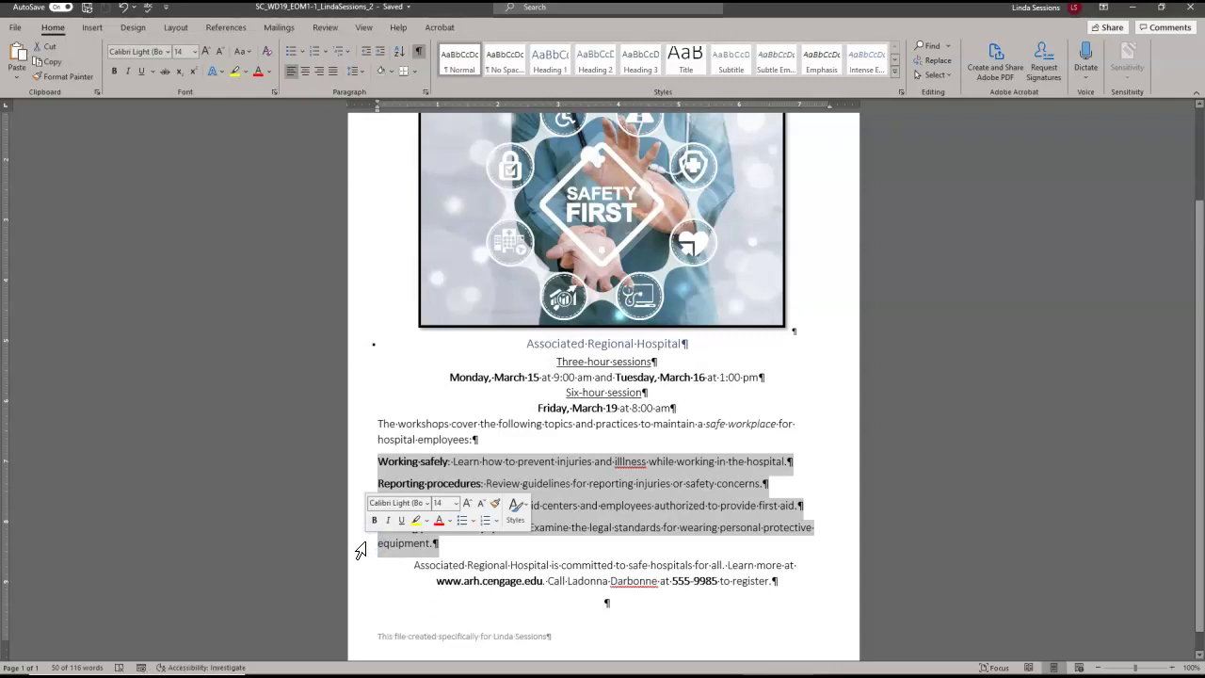
{"action": "left_click", "coordinate": [461, 521]}
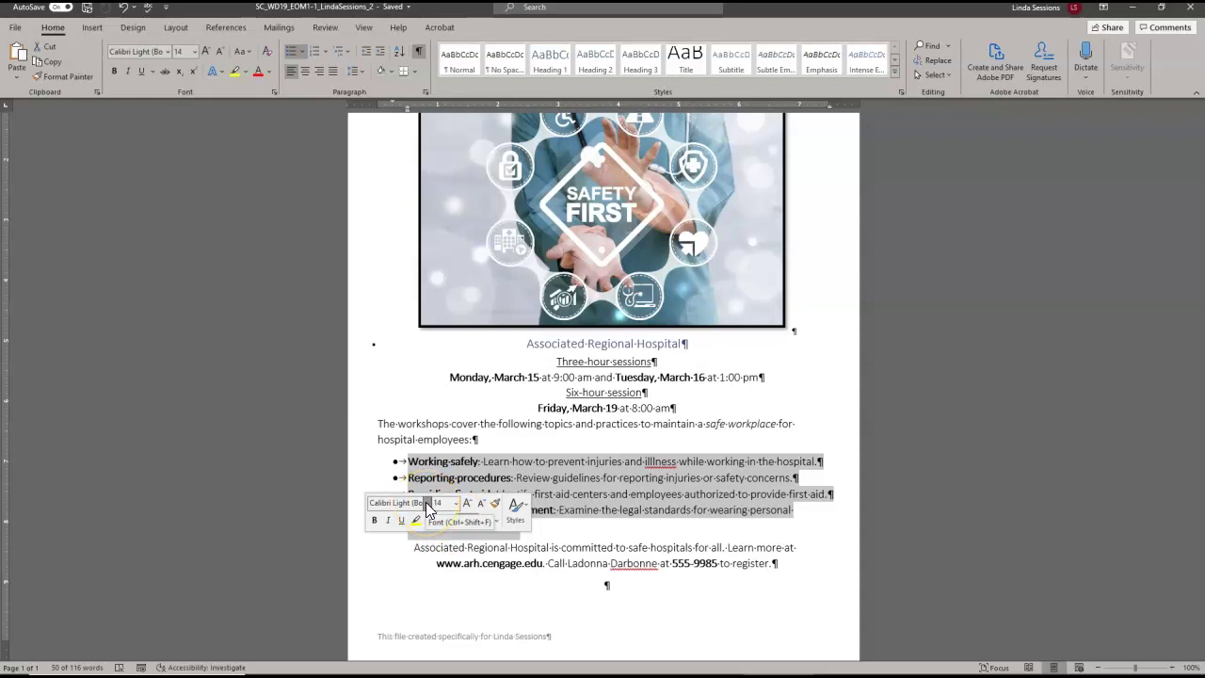
{"action": "left_click", "coordinate": [428, 505]}
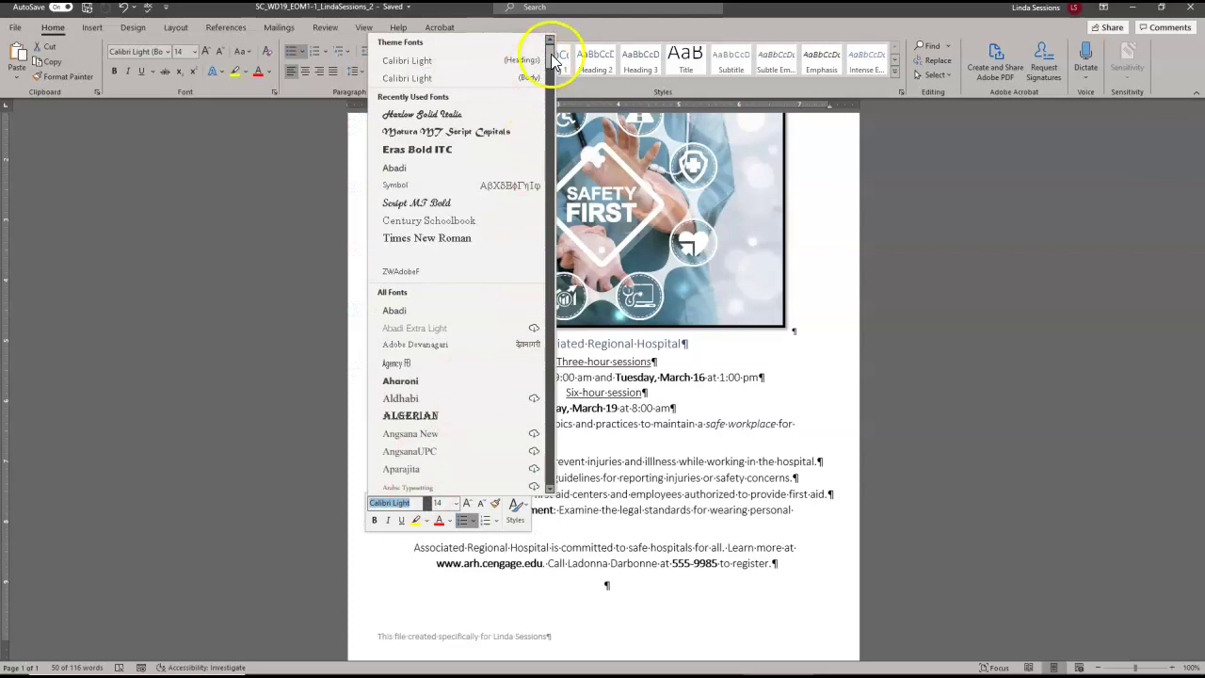
{"action": "left_click_drag", "start_coordinate": [552, 62], "coordinate": [553, 99]}
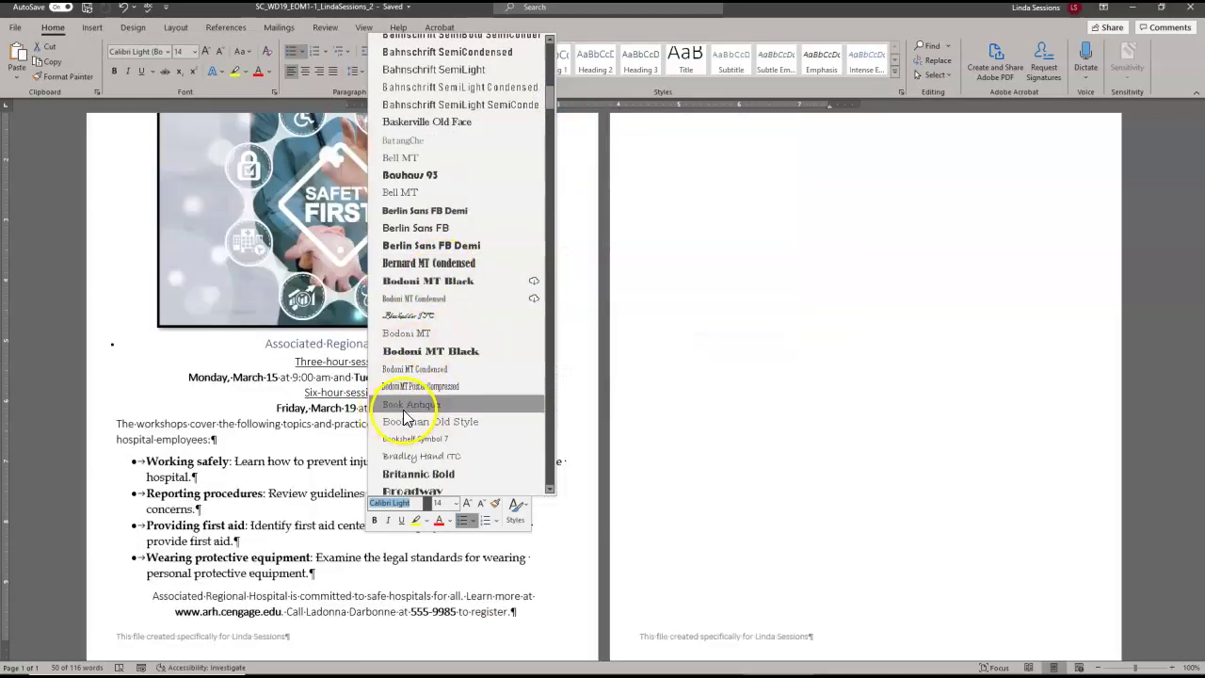
{"action": "left_click", "coordinate": [405, 406]}
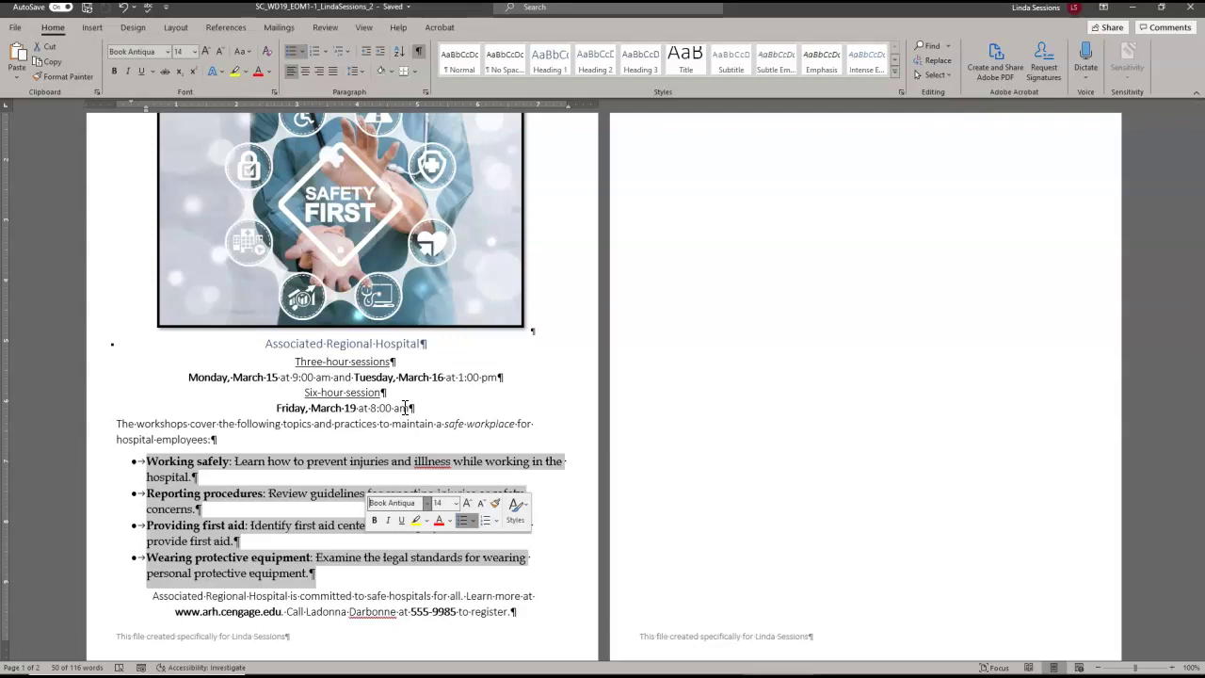
Set the bulleted list's font color to Dark Purple, Text 2 and its font size to 12 point.
{"action": "left_click", "coordinate": [451, 521]}
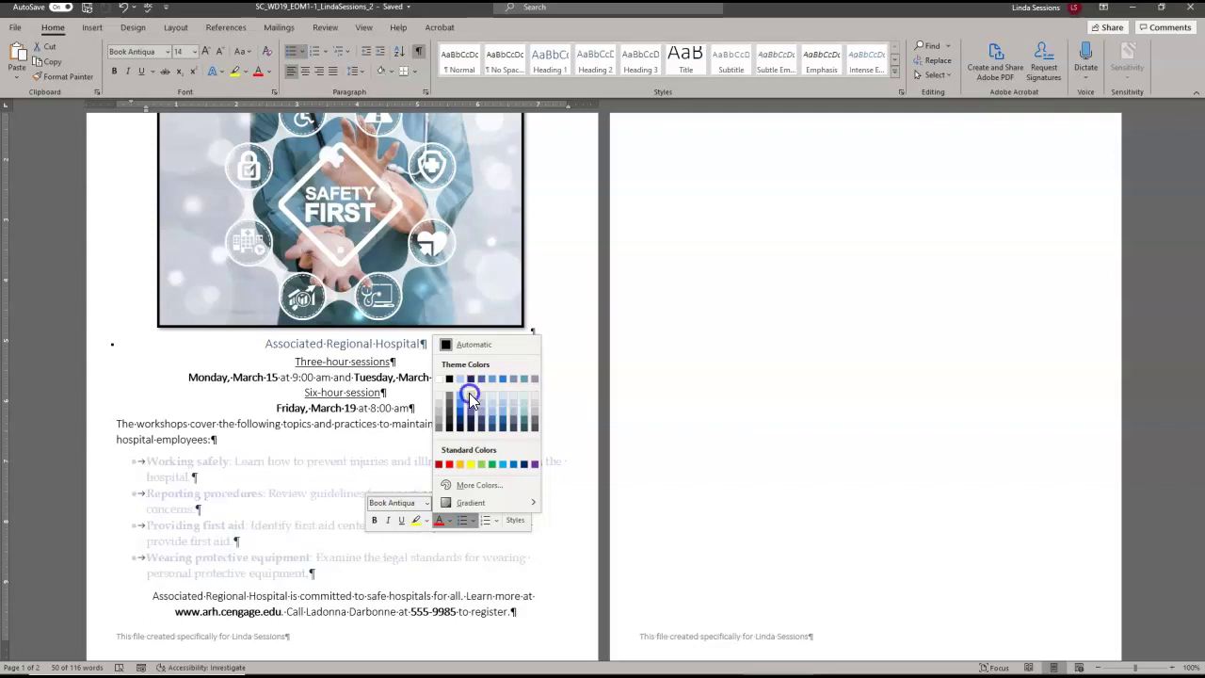
{"action": "left_click", "coordinate": [469, 393]}
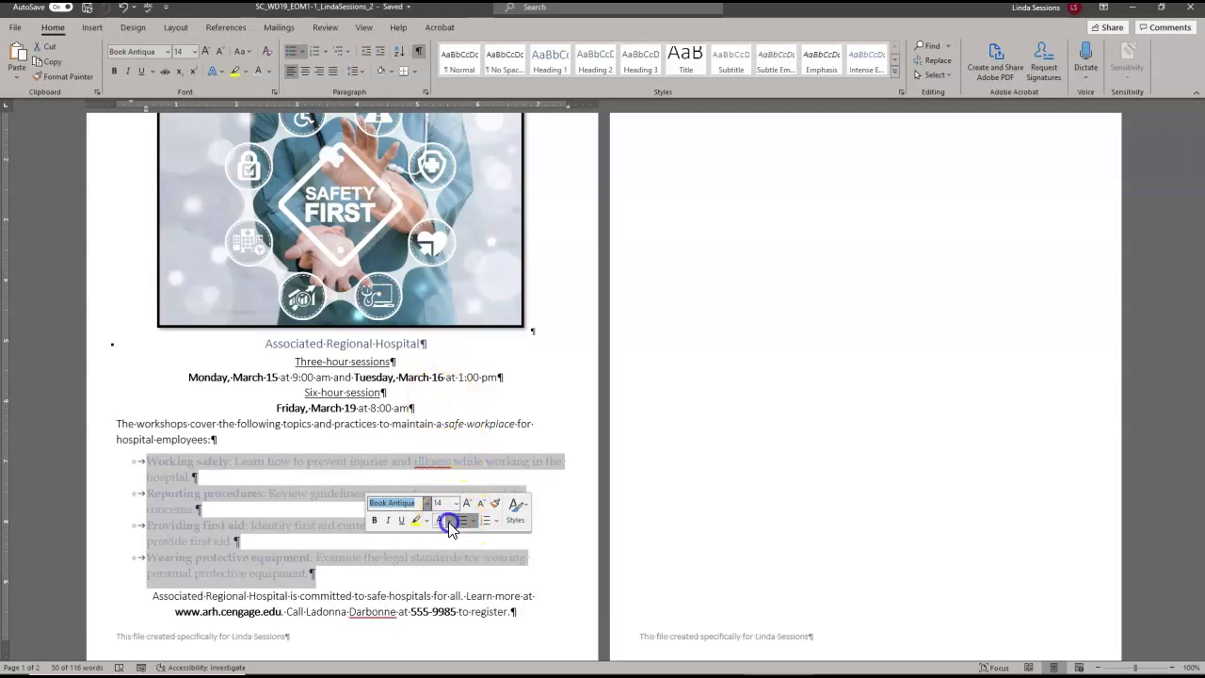
{"action": "left_click", "coordinate": [448, 523]}
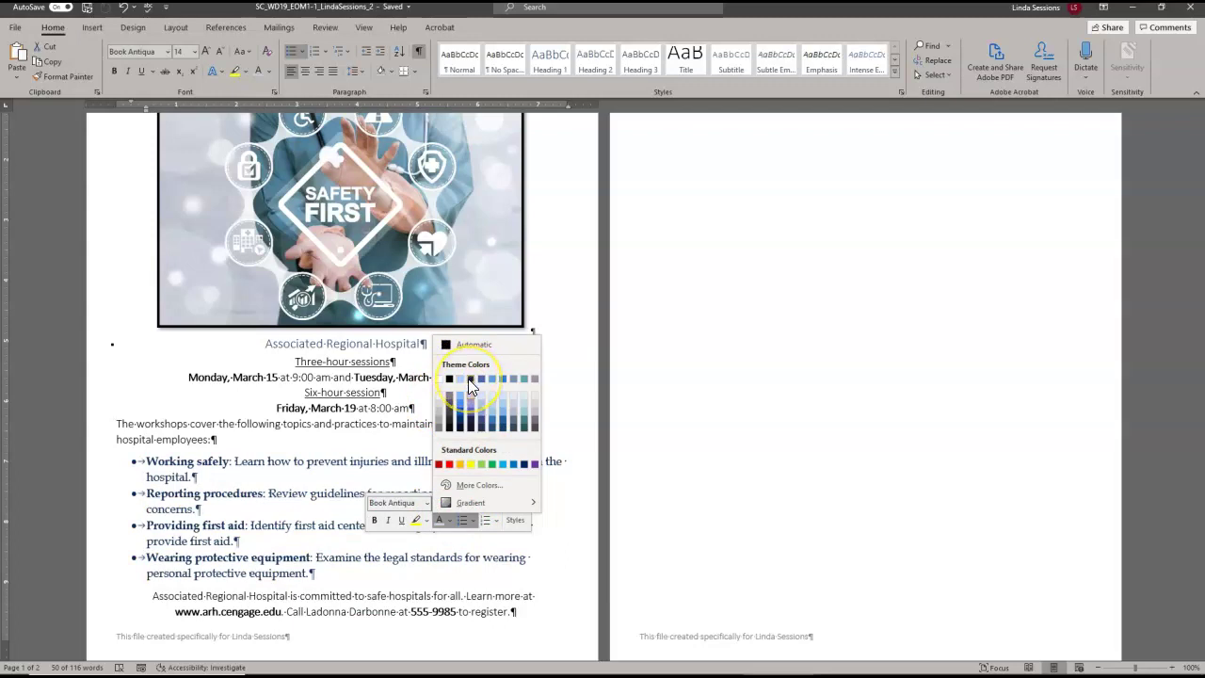
{"action": "left_click", "coordinate": [467, 379]}
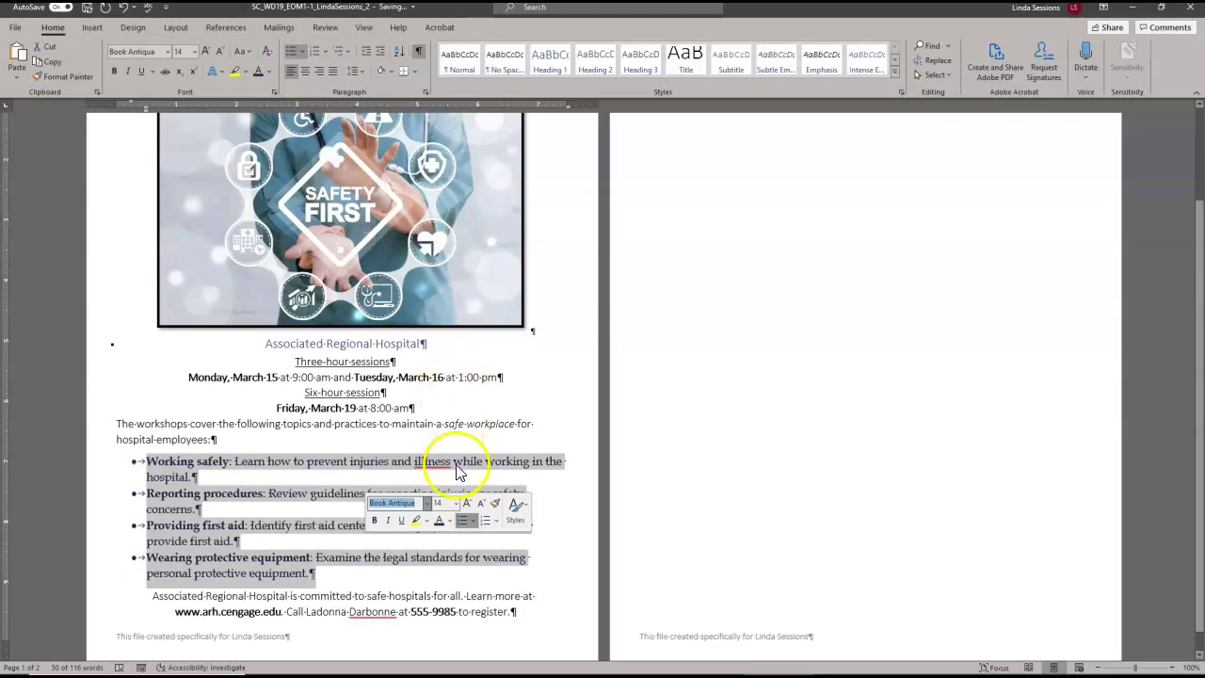
{"action": "left_click", "coordinate": [454, 504]}
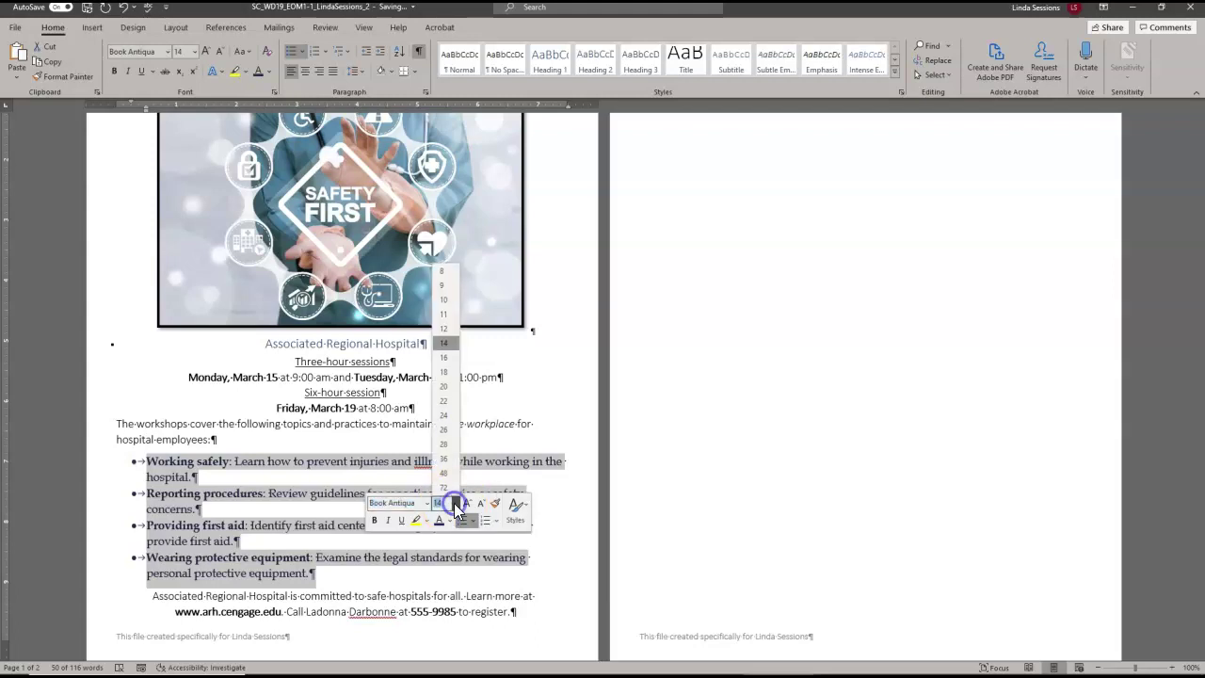
{"action": "left_click", "coordinate": [456, 329]}
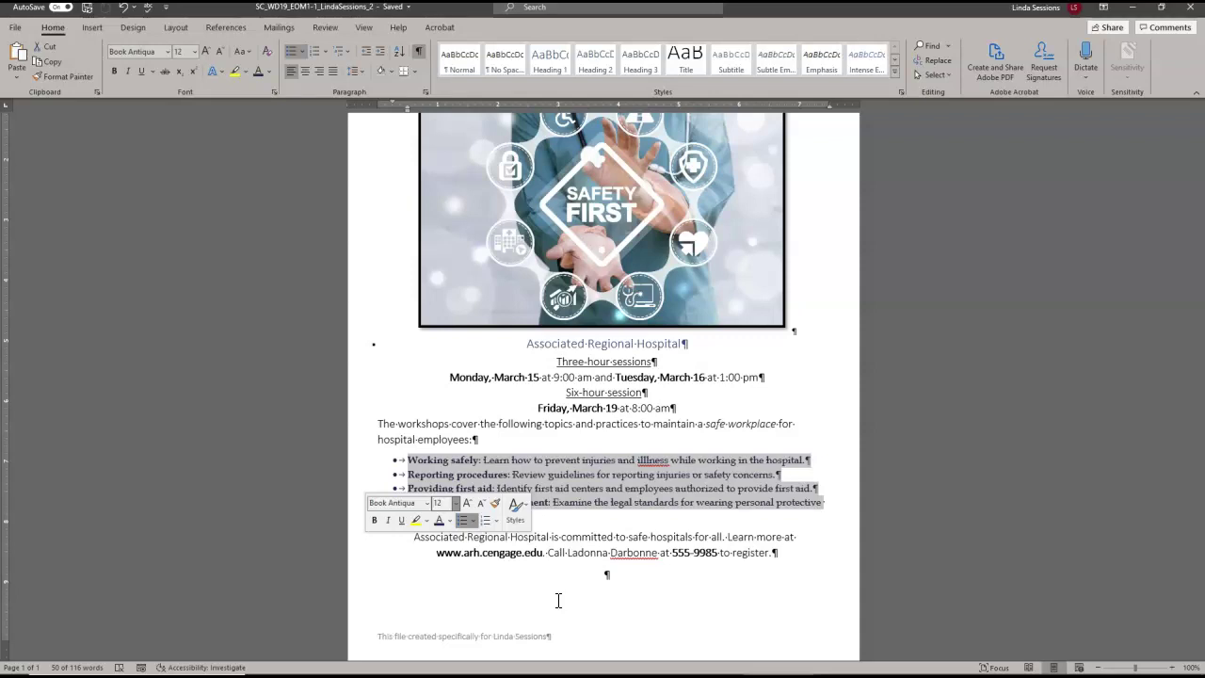
Shade the signature-line paragraph beginning "Associated Regional Hospital is committed" in Dark Purple, Text 2, Lighter 80%.
{"action": "left_click_drag", "start_coordinate": [415, 537], "coordinate": [789, 557]}
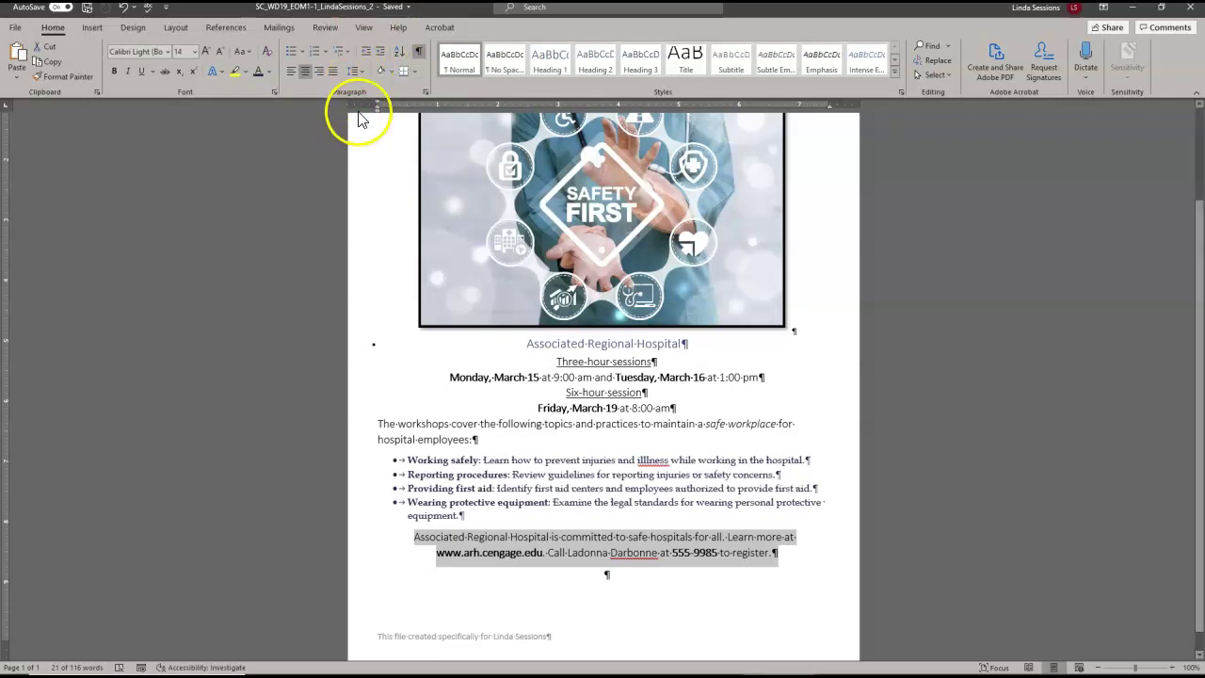
{"action": "left_click", "coordinate": [394, 76]}
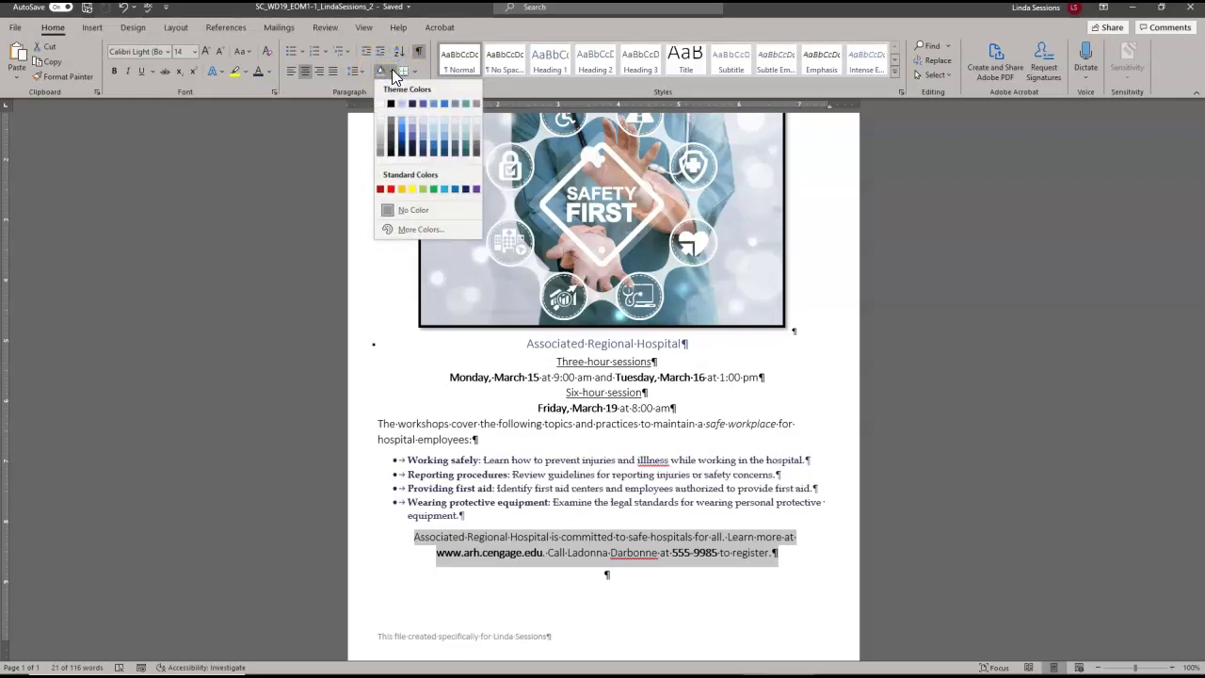
{"action": "left_click", "coordinate": [412, 119]}
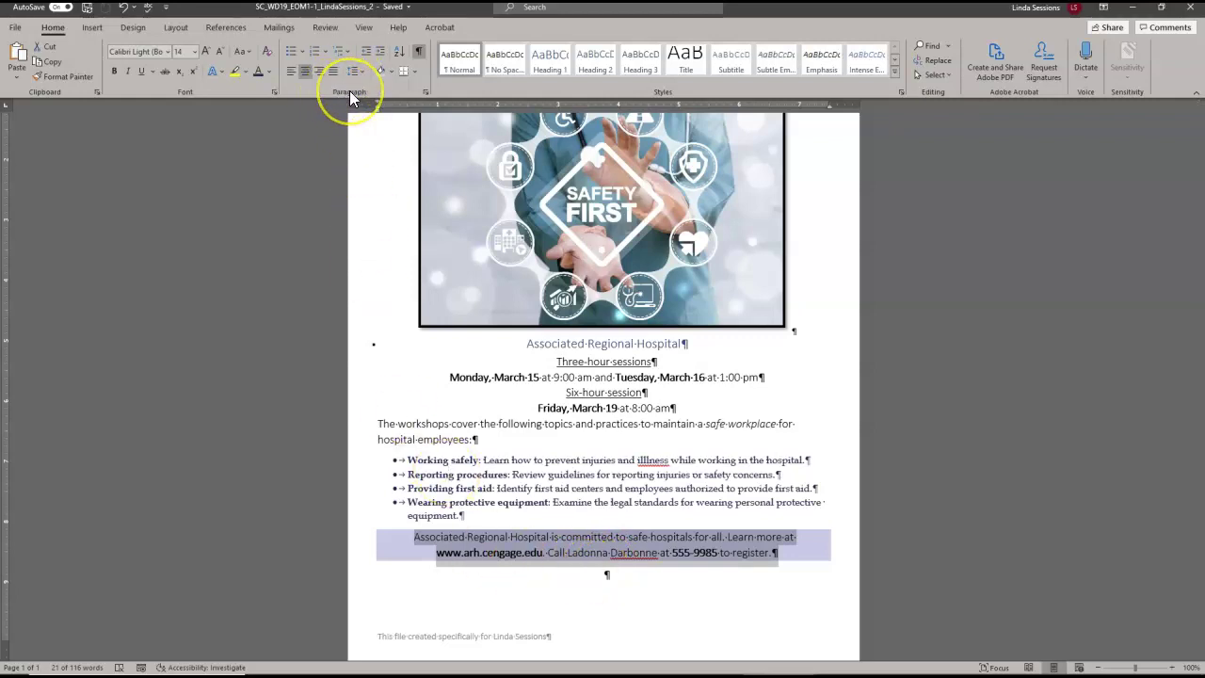
Set the shaded signature-line paragraph's spacing to 12 pt before and 6 pt after.
{"action": "left_click", "coordinate": [423, 90]}
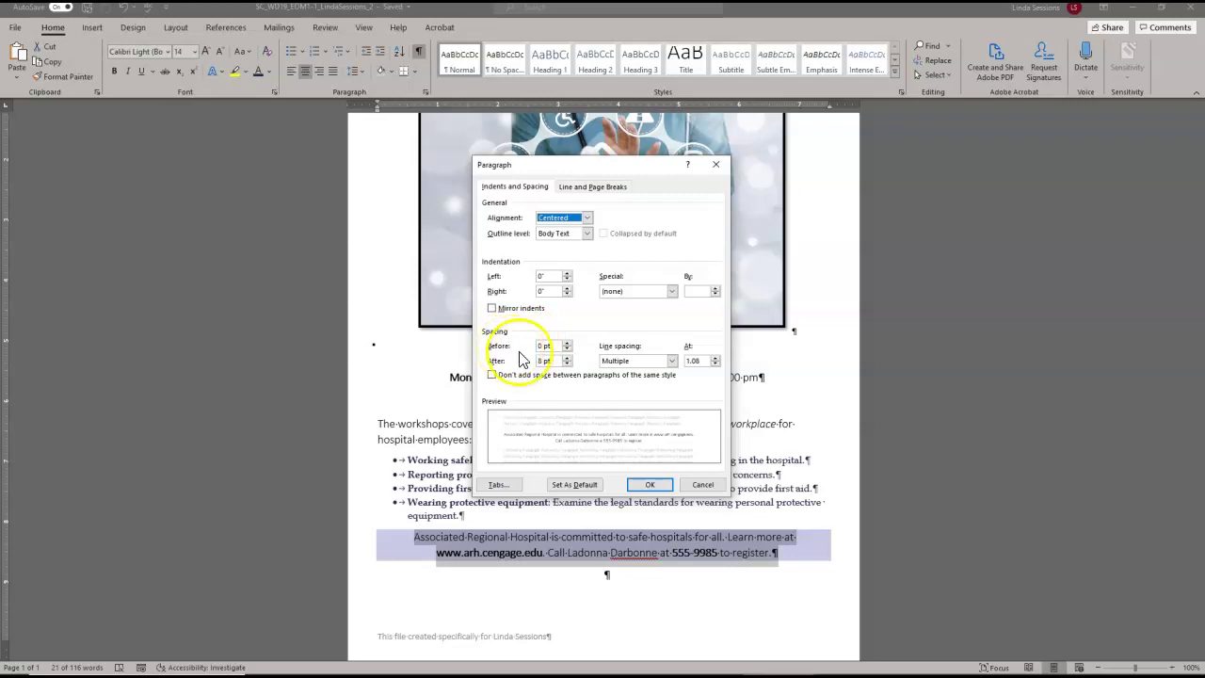
{"action": "left_click", "coordinate": [567, 343]}
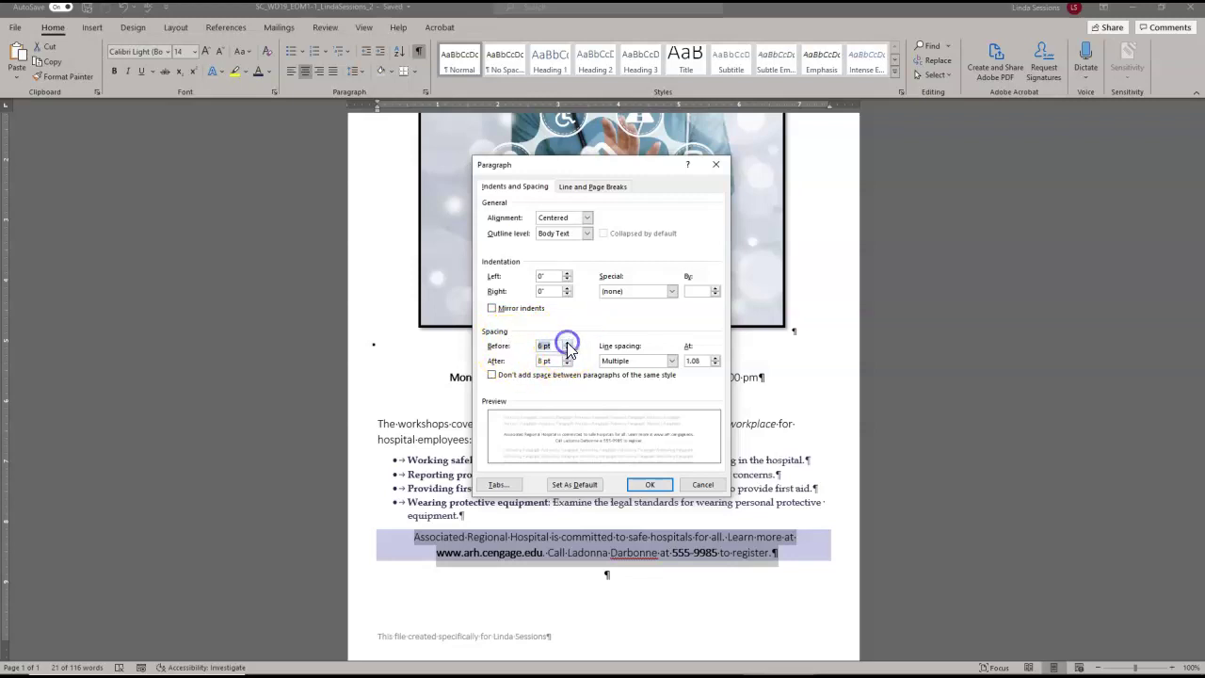
{"action": "left_click", "coordinate": [567, 342]}
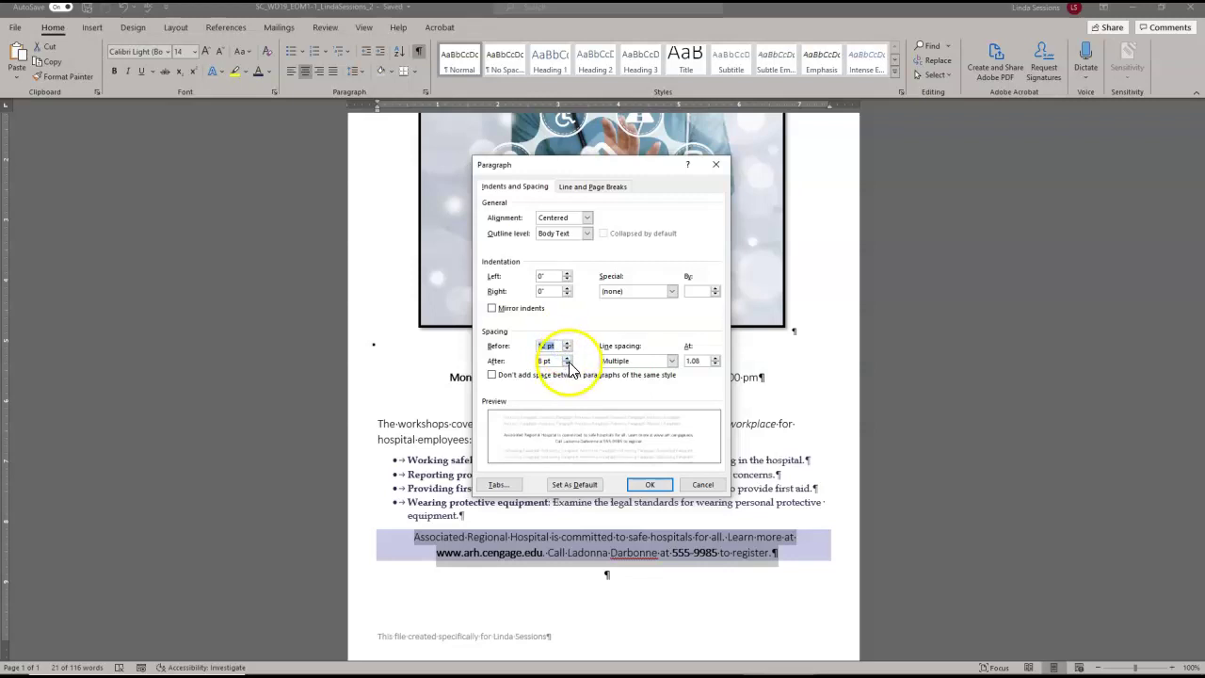
{"action": "left_click", "coordinate": [568, 364]}
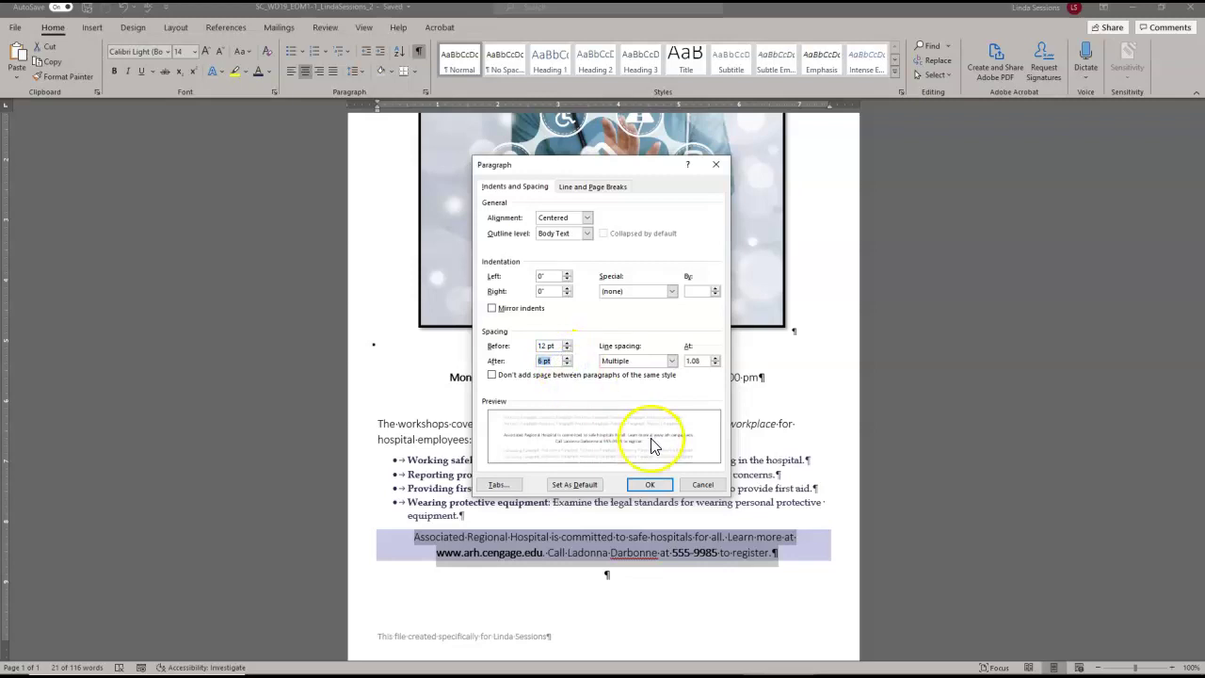
{"action": "left_click", "coordinate": [649, 485]}
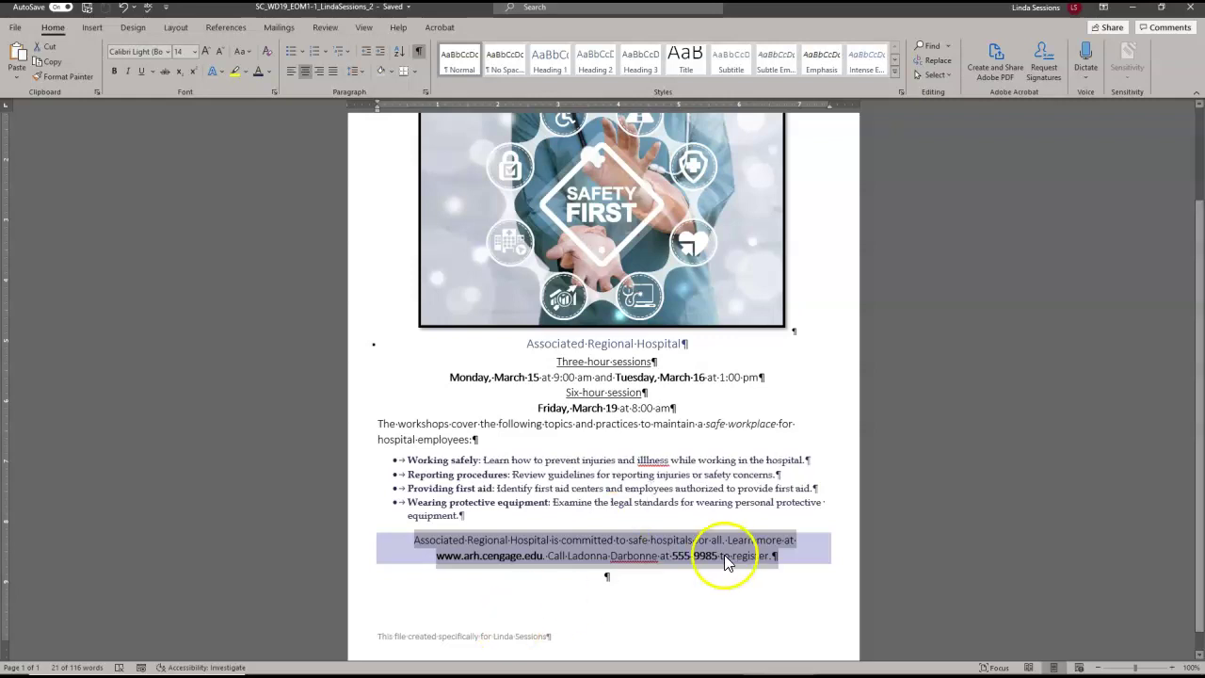
Insert the picture Support_WD19_EOM1-1_Logo (5) from the Downloads folder into the blank paragraph below the shaded paragraph.
{"action": "left_click", "coordinate": [606, 580]}
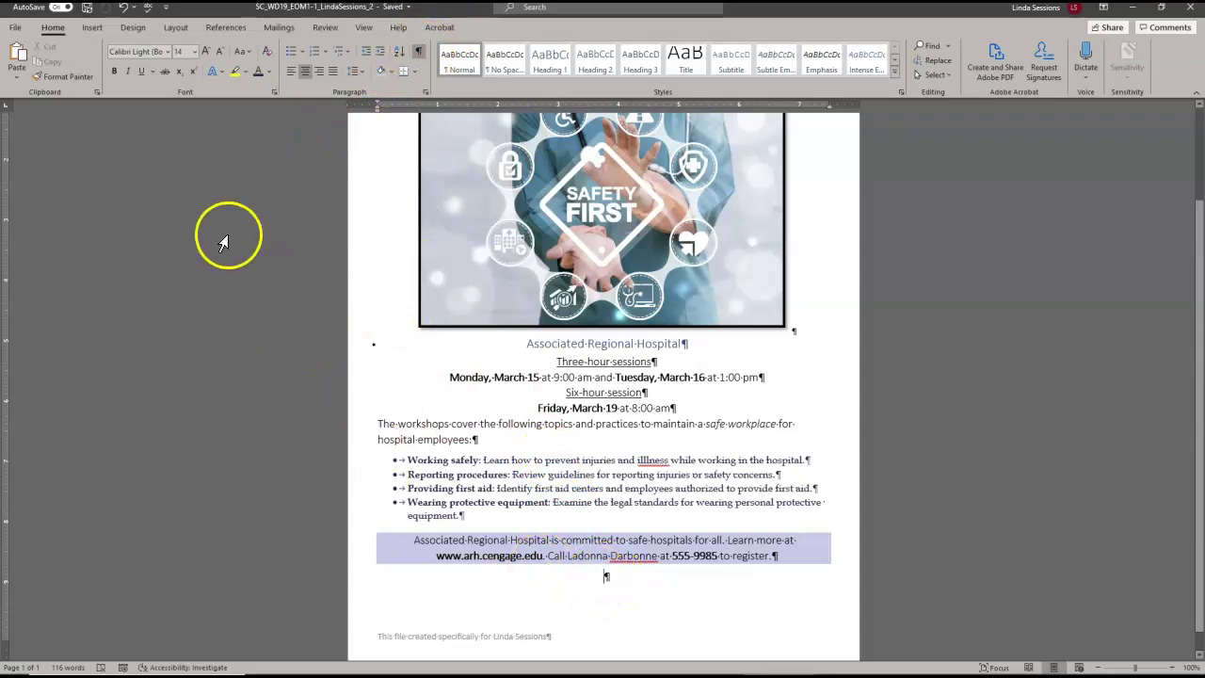
{"action": "left_click", "coordinate": [94, 33]}
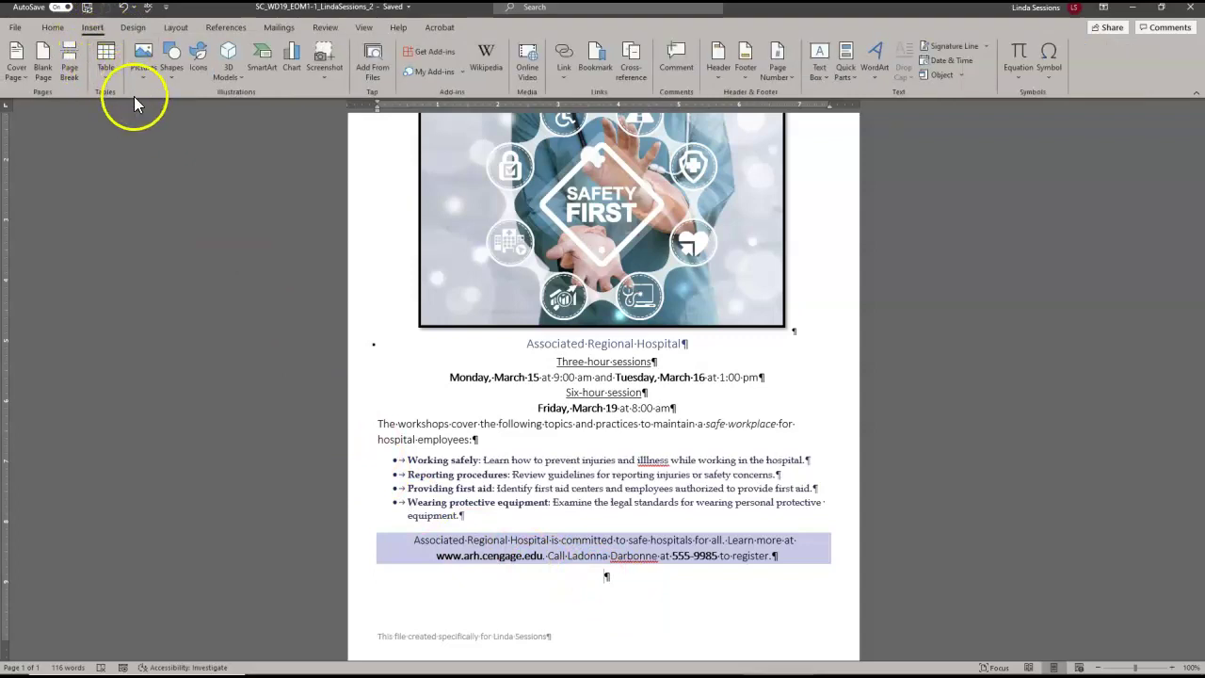
{"action": "left_click", "coordinate": [140, 73]}
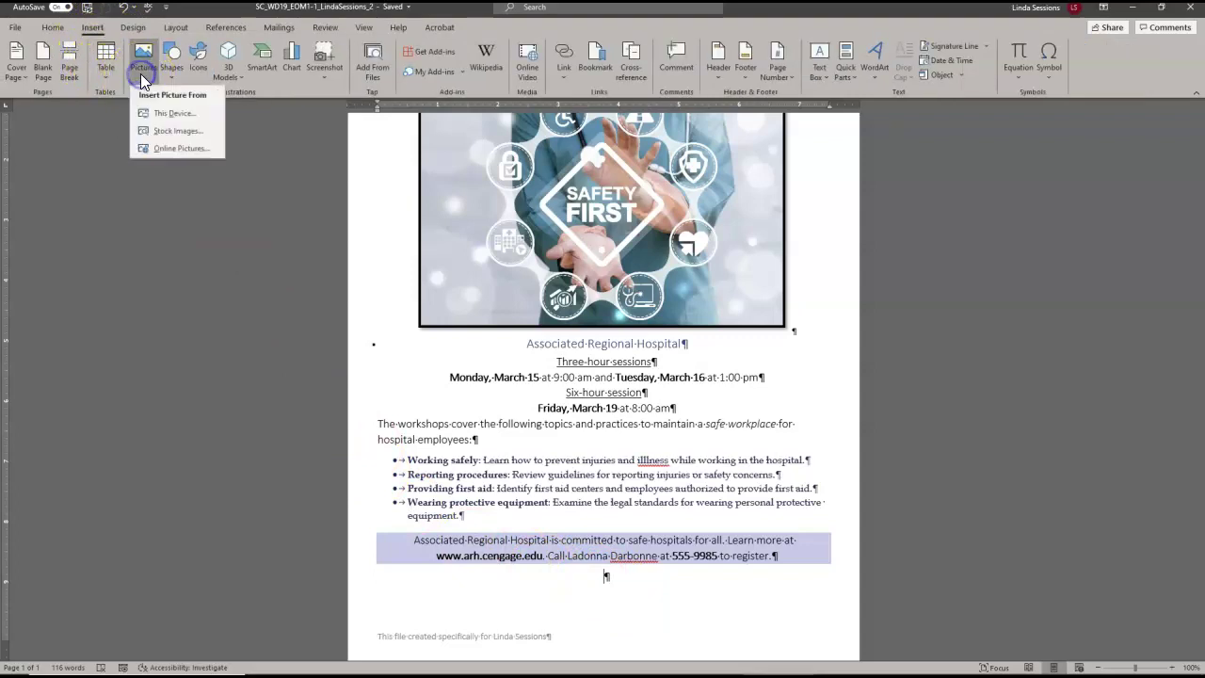
{"action": "left_click", "coordinate": [151, 114]}
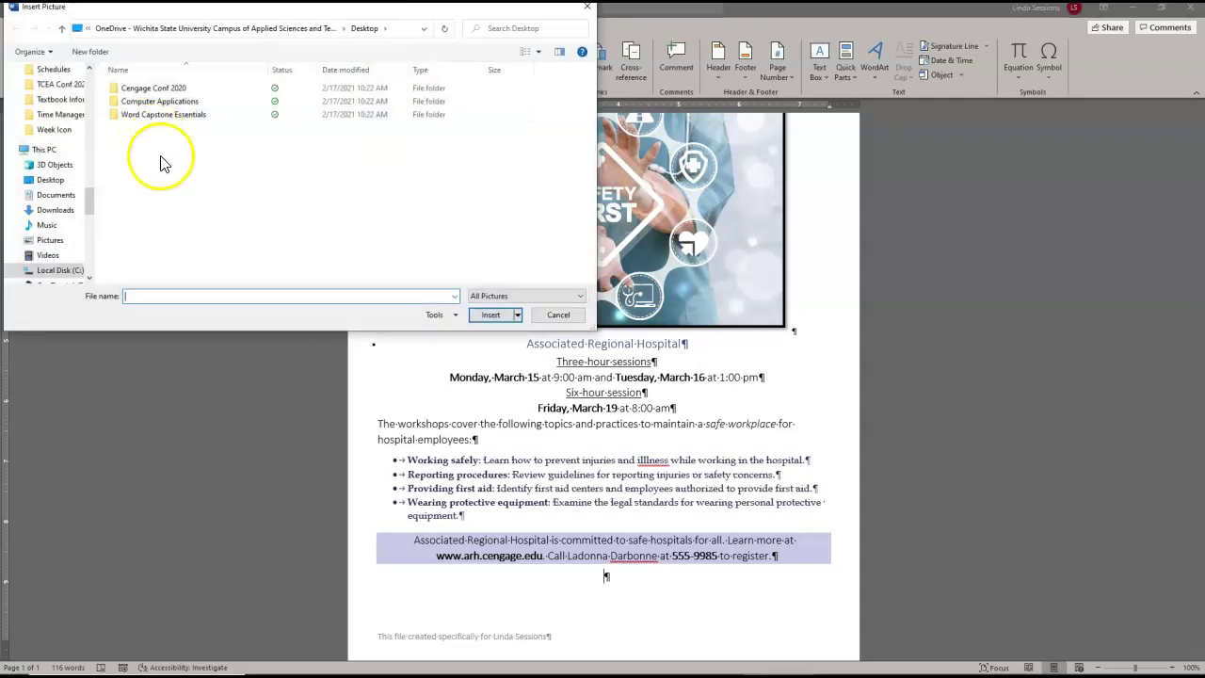
{"action": "left_click_drag", "start_coordinate": [90, 202], "coordinate": [81, 78]}
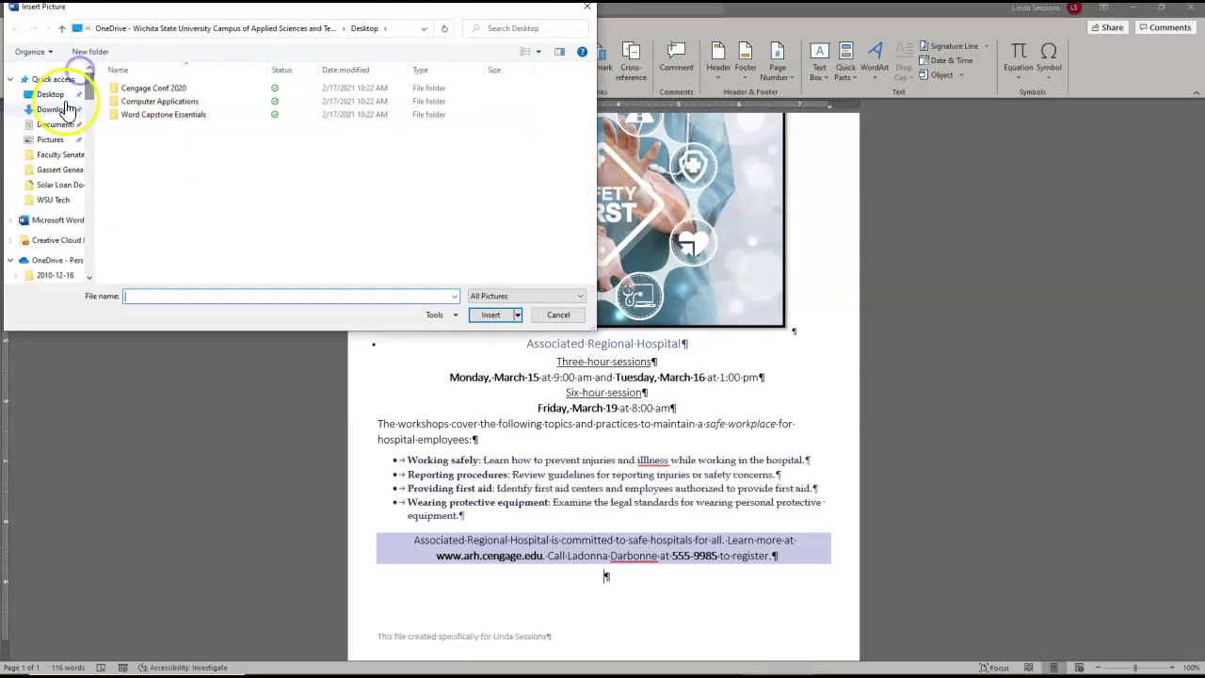
{"action": "left_click", "coordinate": [56, 109]}
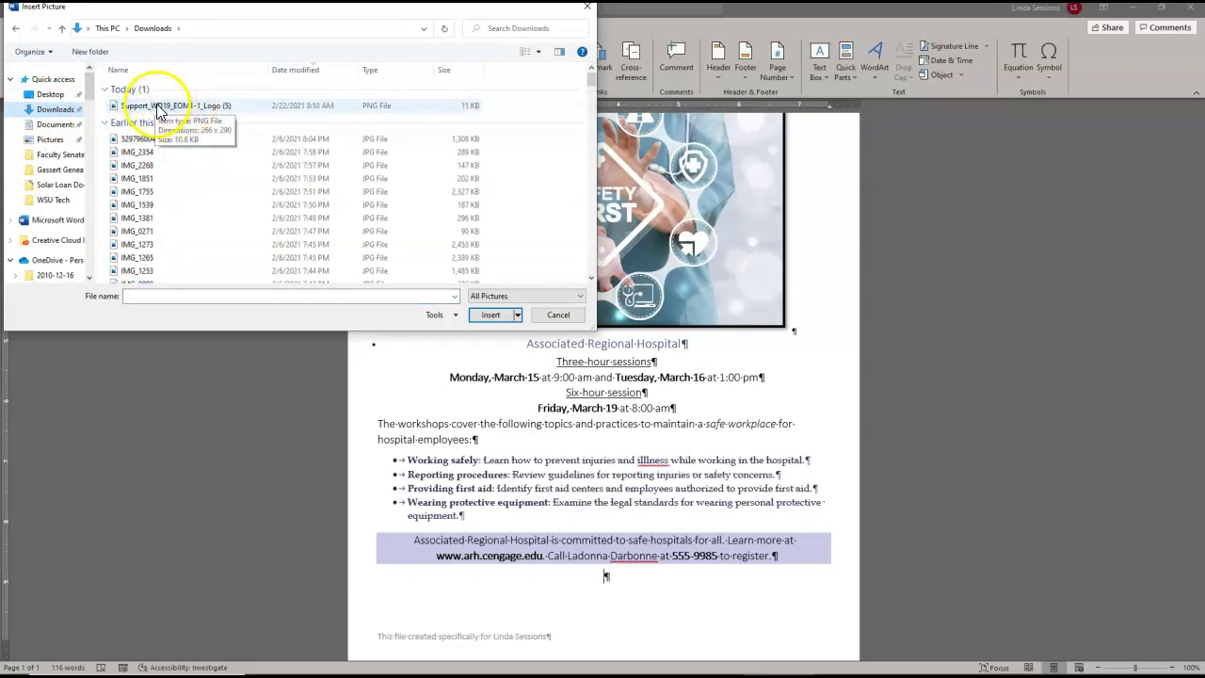
{"action": "left_click", "coordinate": [157, 108]}
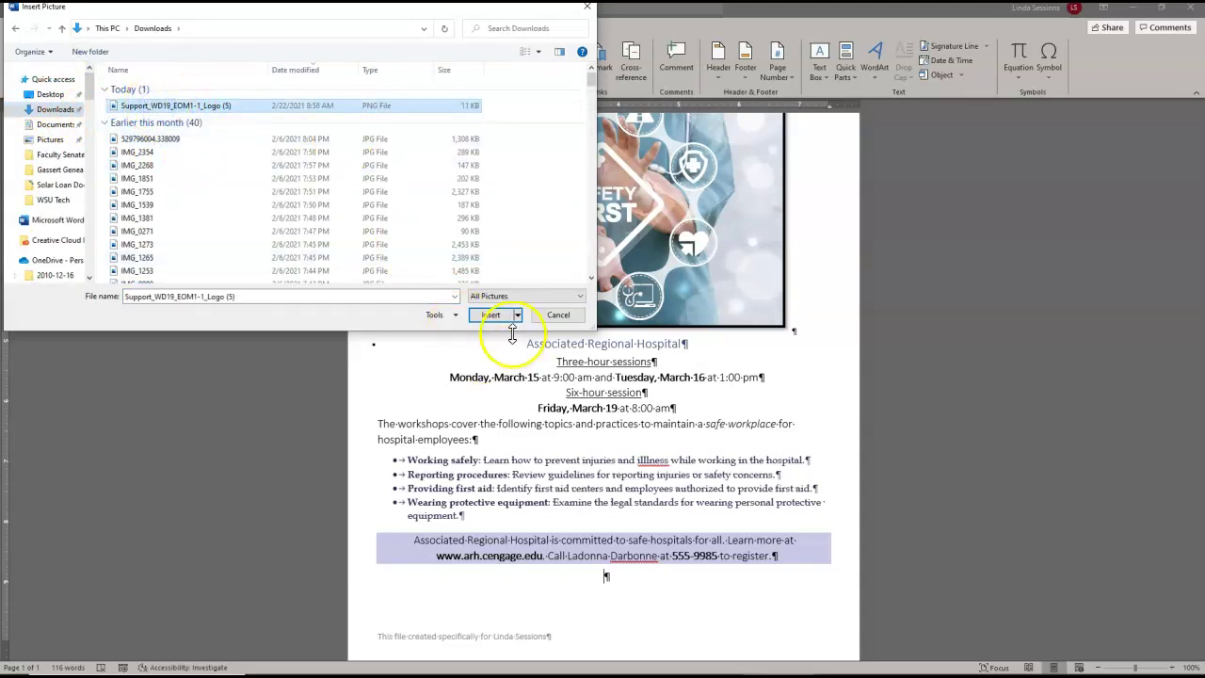
{"action": "left_click", "coordinate": [489, 315]}
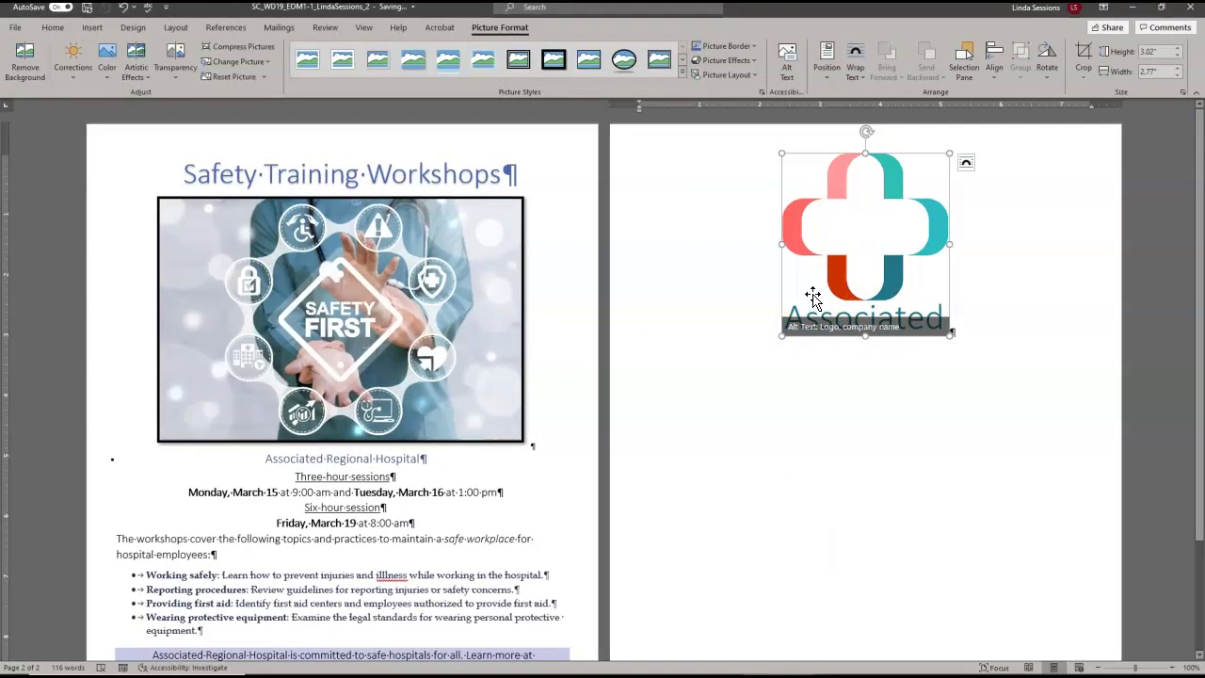
Resize the inserted logo to a height of 0.8" and deselect it.
{"action": "left_click", "coordinate": [828, 288]}
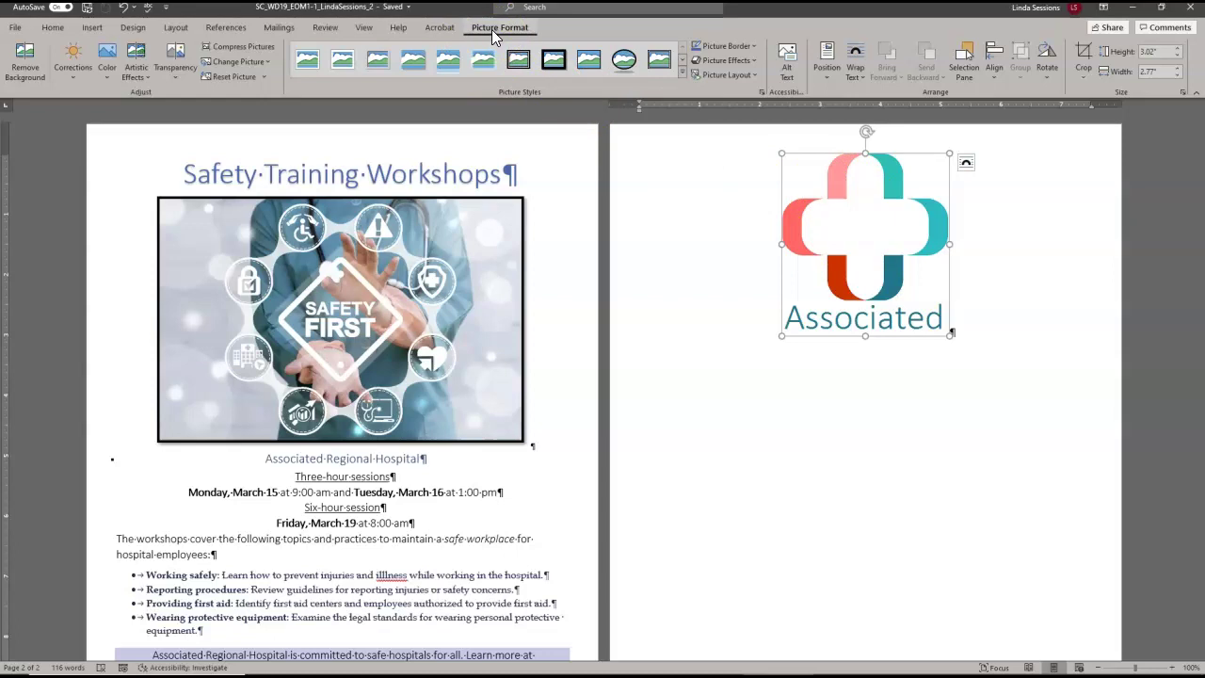
{"action": "left_click", "coordinate": [1158, 51]}
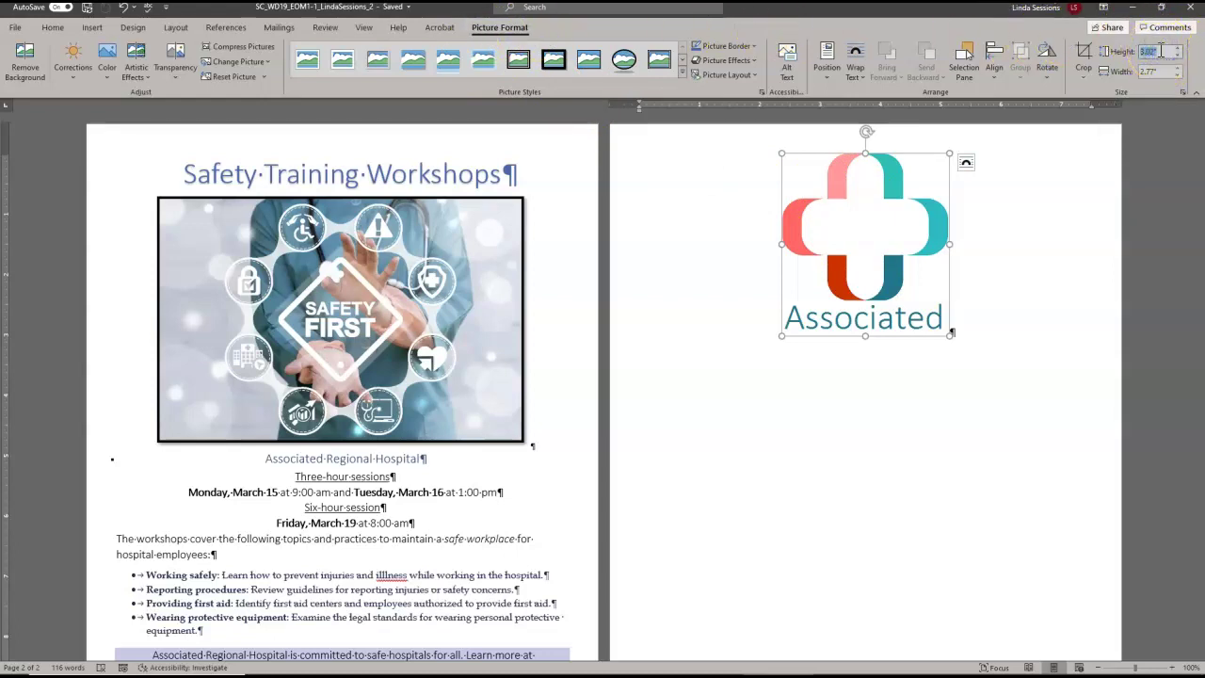
{"action": "type", "text": "0.8"}
{"action": "key", "text": "Return"}
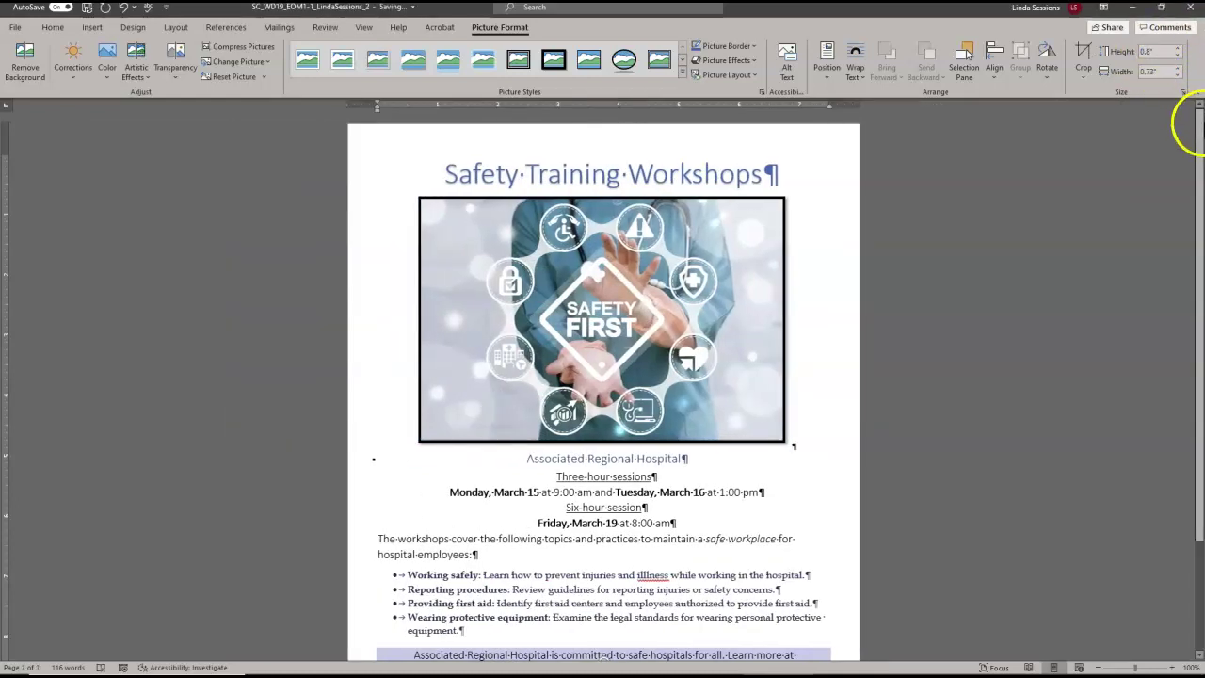
{"action": "left_click_drag", "start_coordinate": [1195, 155], "coordinate": [1191, 279]}
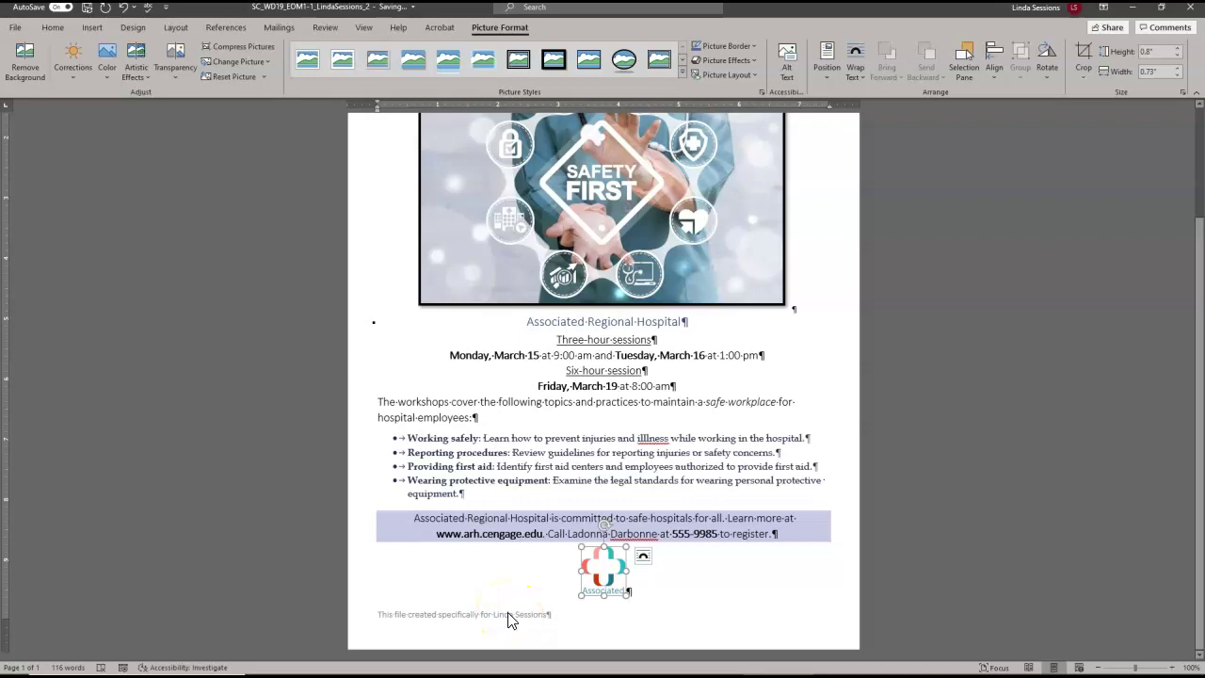
{"action": "left_click", "coordinate": [390, 579]}
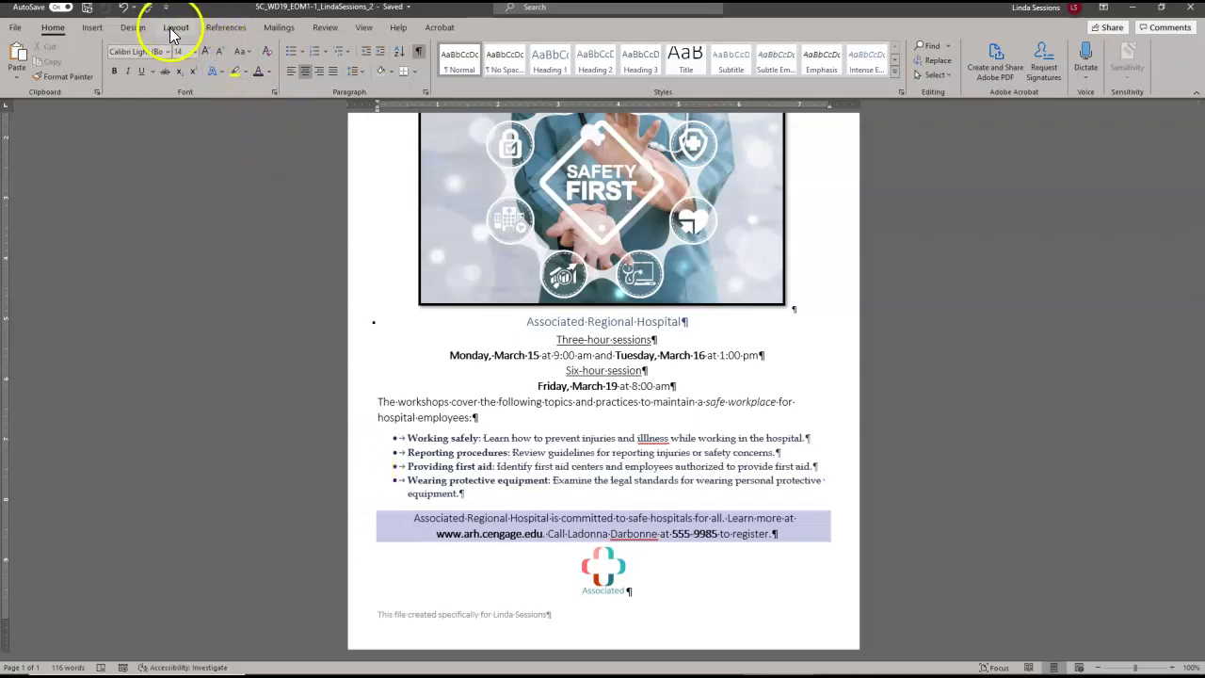
Add a box page border to the whole document using the third, finely dashed line style in Dark Purple, Text 2.
{"action": "left_click", "coordinate": [132, 28]}
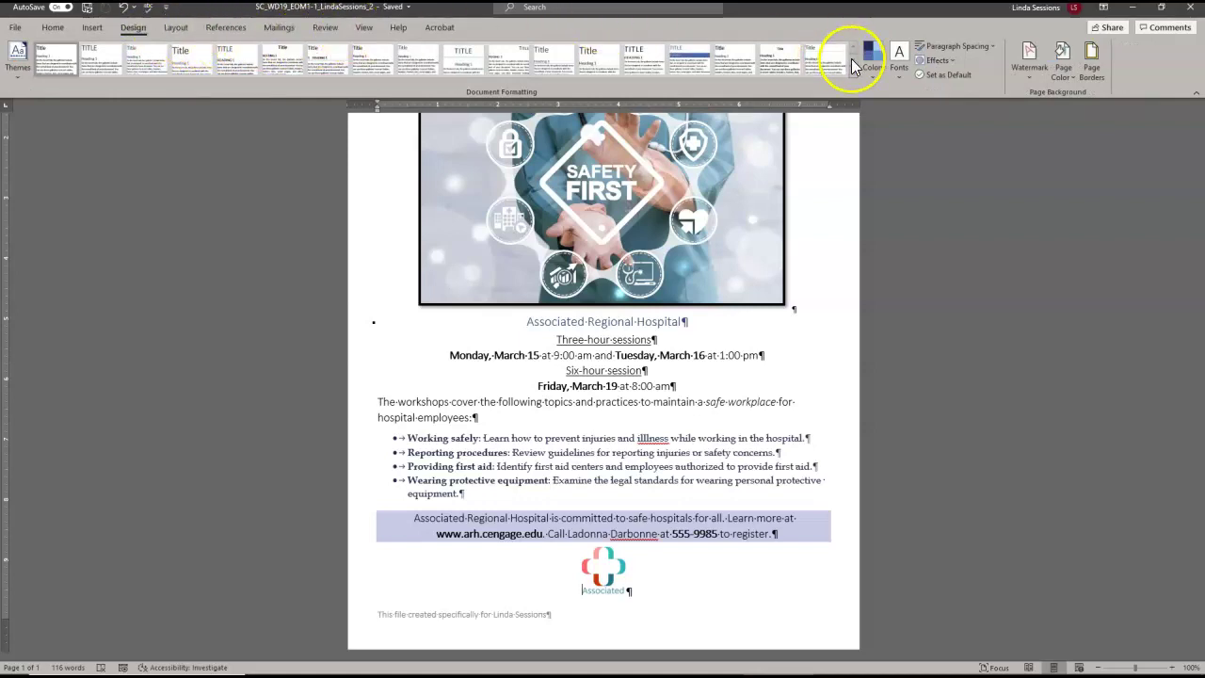
{"action": "left_click", "coordinate": [1092, 70]}
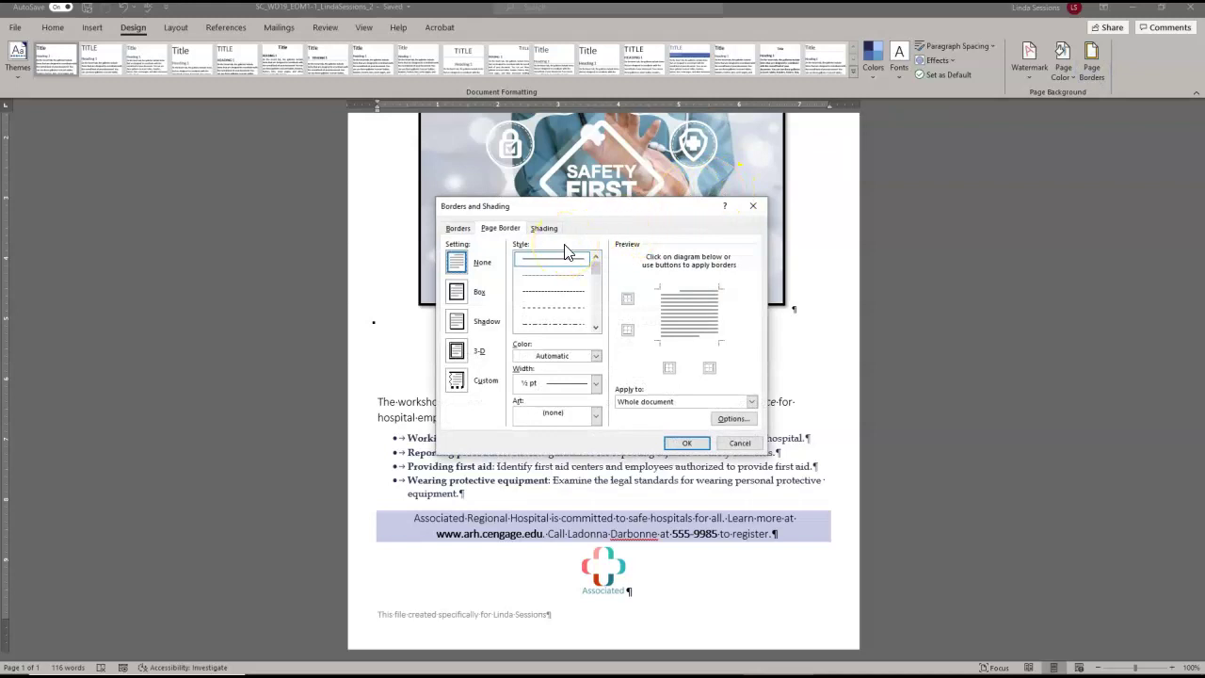
{"action": "left_click", "coordinate": [597, 357]}
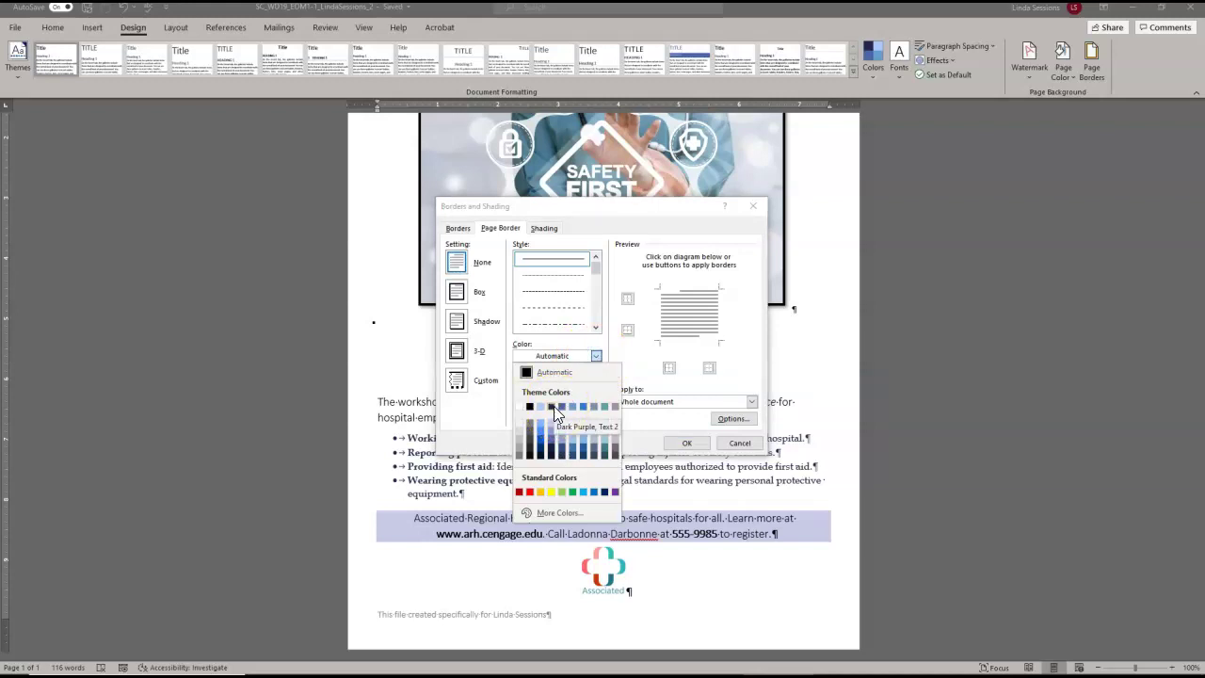
{"action": "left_click", "coordinate": [553, 406]}
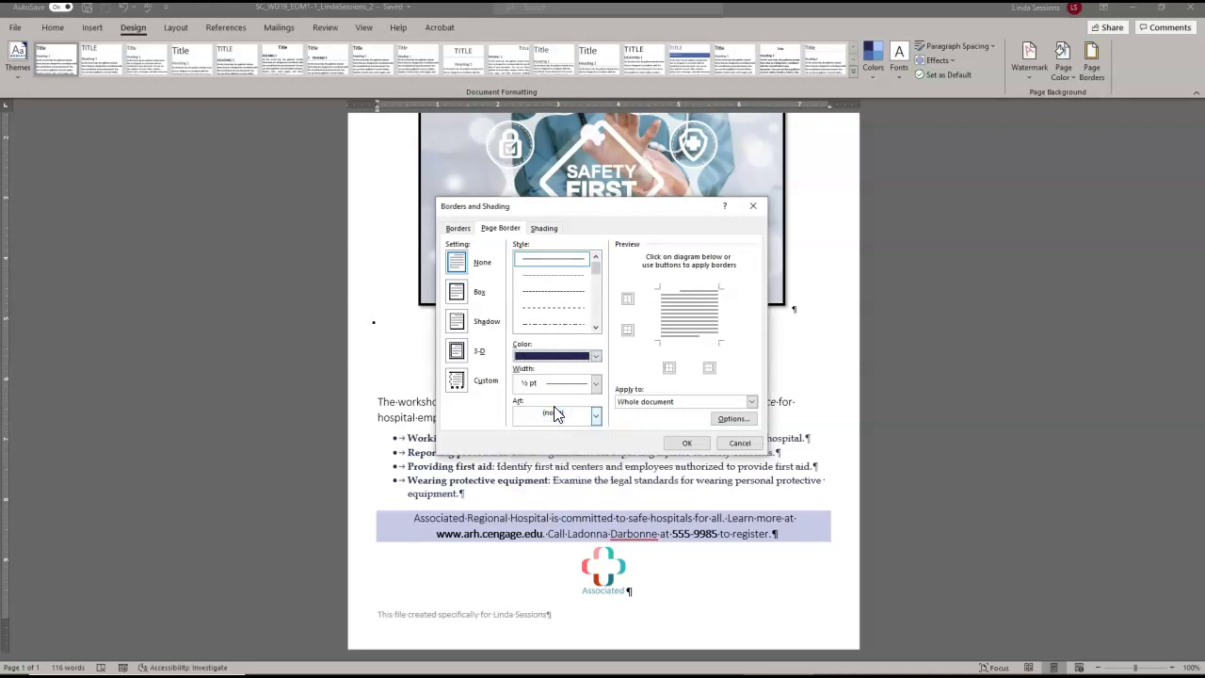
{"action": "left_click", "coordinate": [538, 271]}
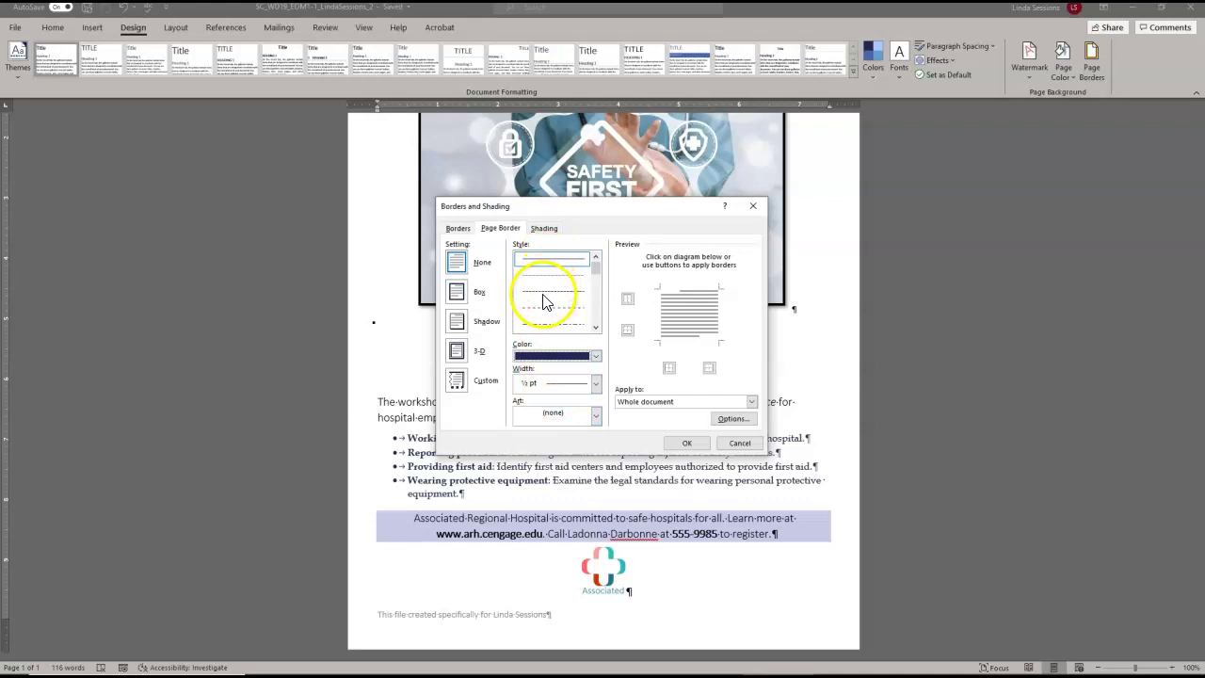
{"action": "left_click", "coordinate": [550, 296]}
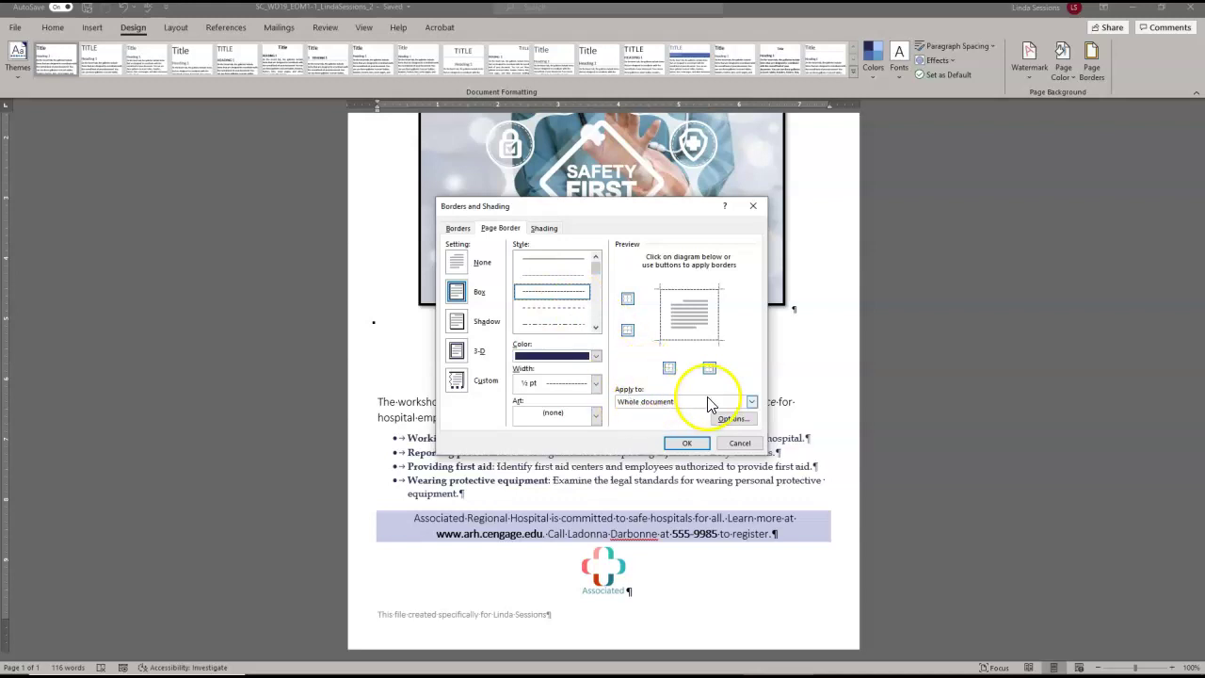
{"action": "left_click", "coordinate": [685, 443]}
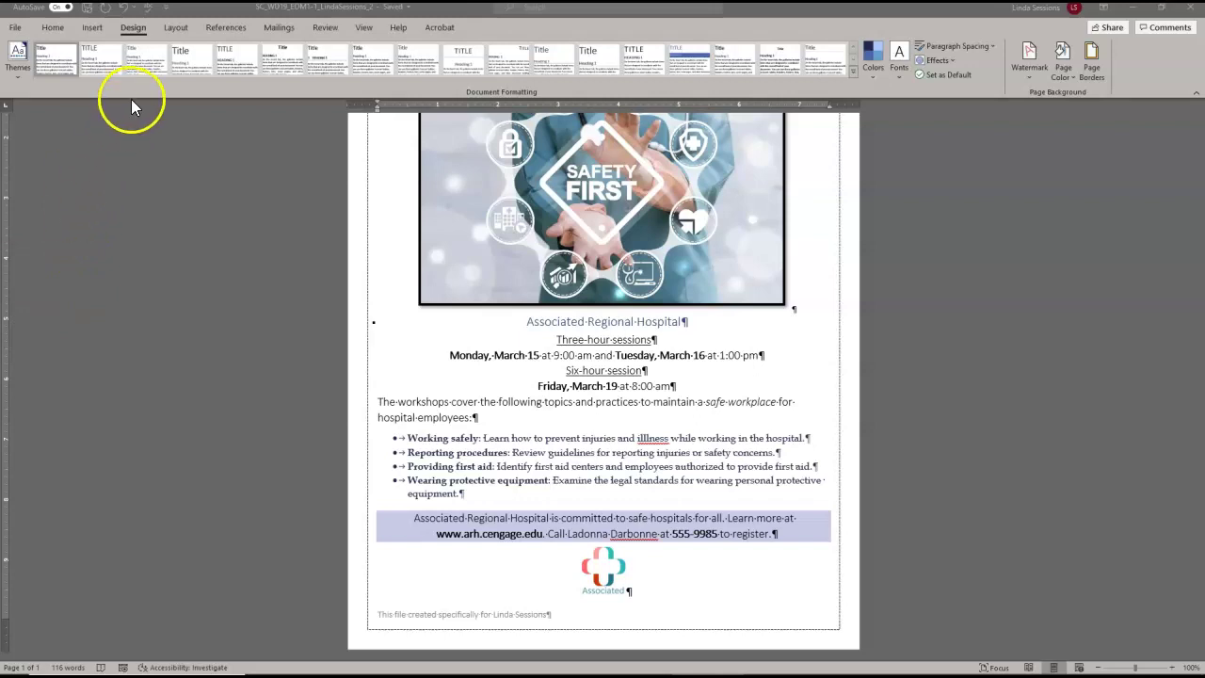
Check the document's spelling and grammar, correcting "illlness" to "illness" and ignoring the contact's surname once.
{"action": "left_click", "coordinate": [326, 31]}
{"action": "left_click", "coordinate": [327, 32]}
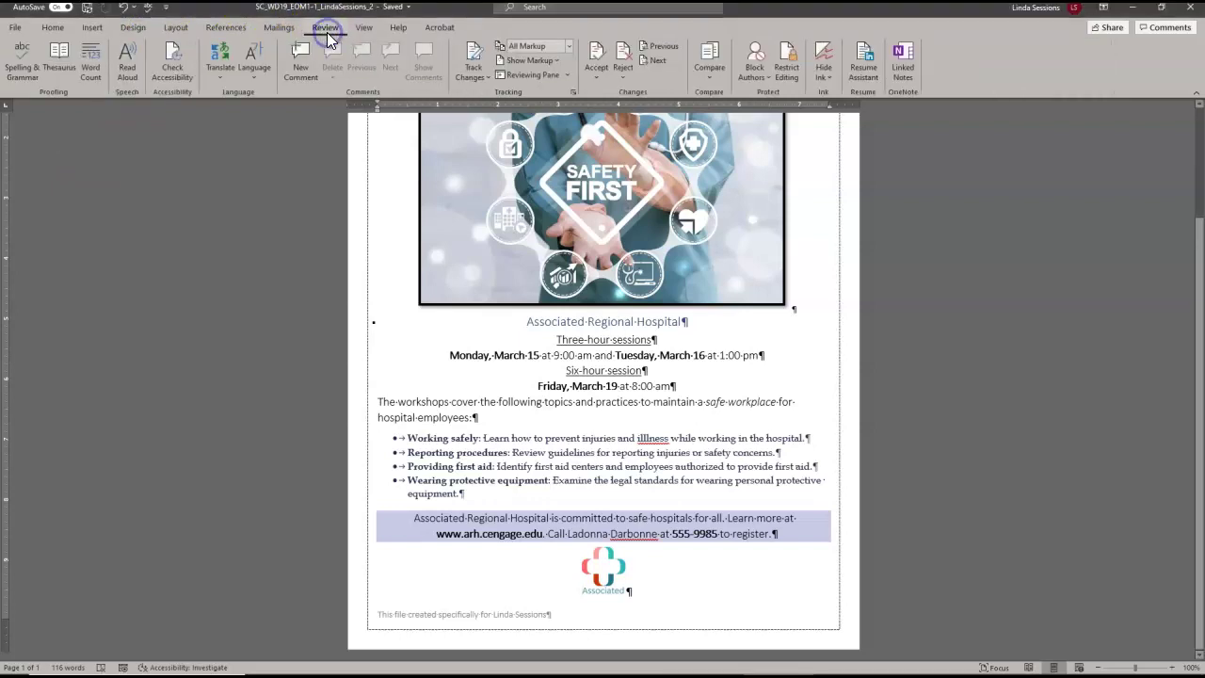
{"action": "left_click", "coordinate": [25, 64]}
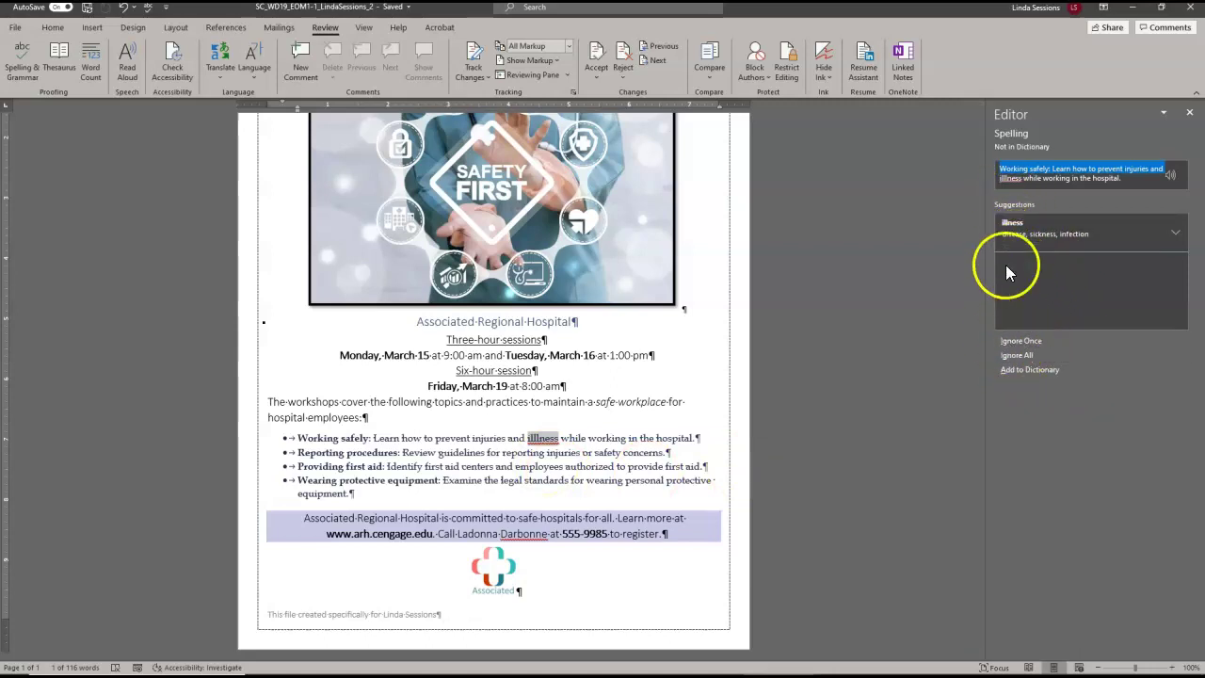
{"action": "left_click", "coordinate": [1012, 228]}
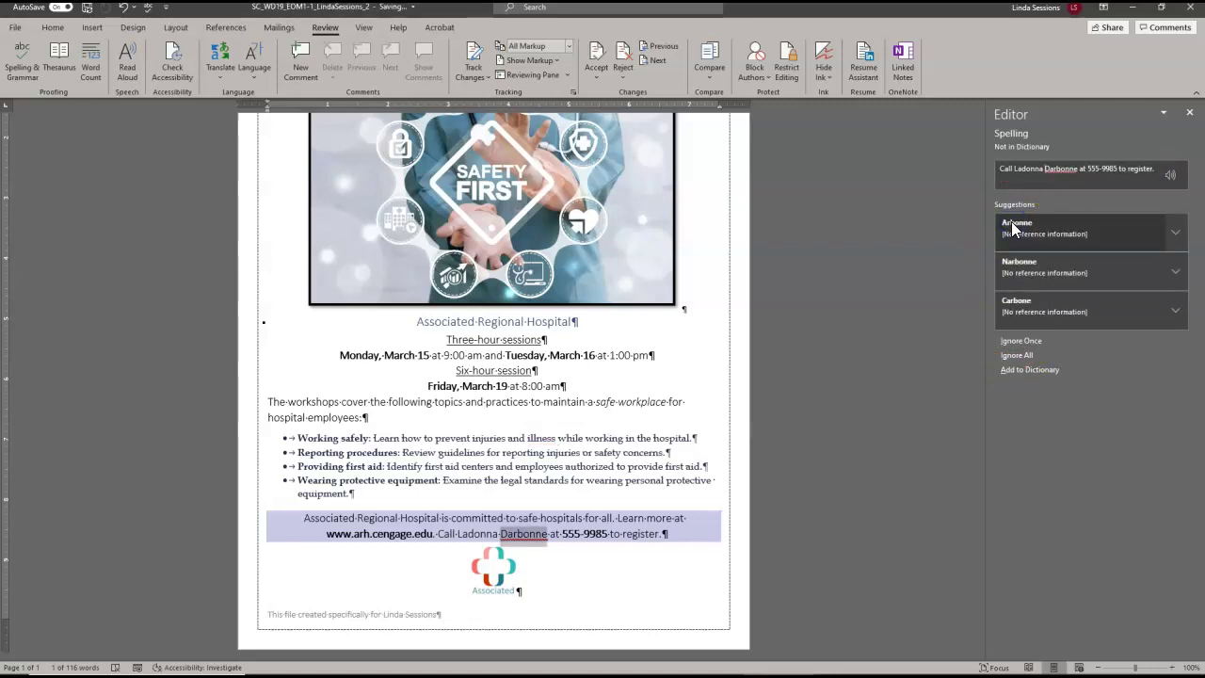
{"action": "left_click", "coordinate": [1015, 340]}
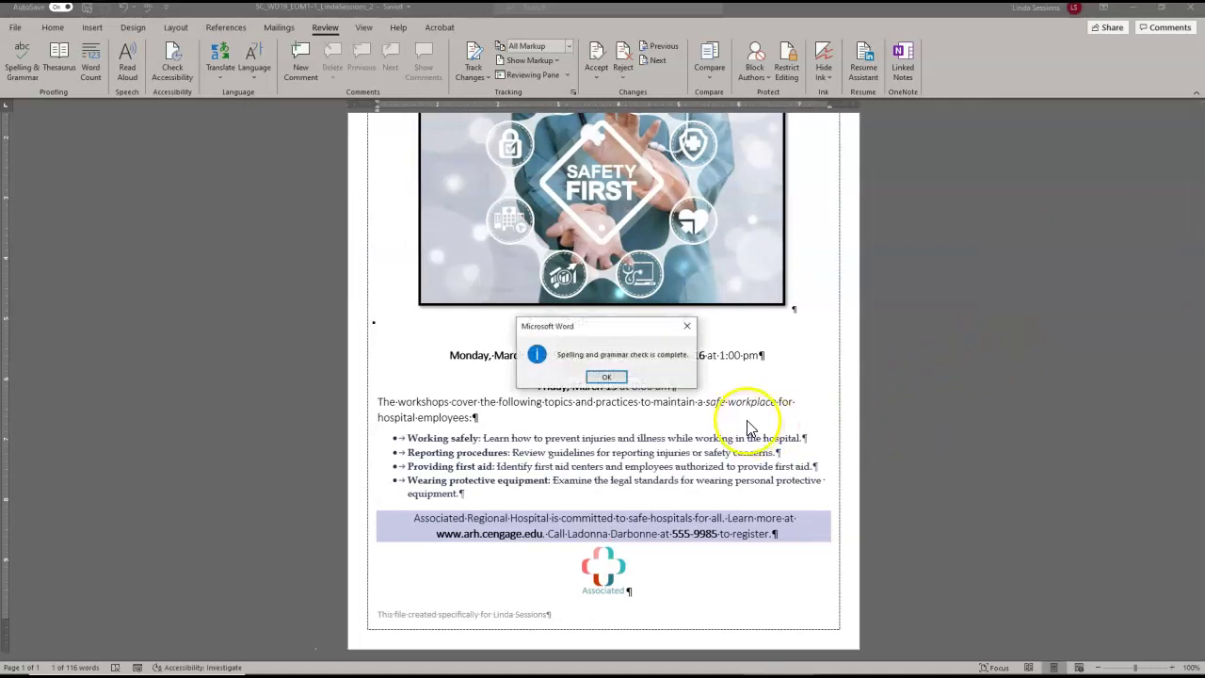
{"action": "left_click", "coordinate": [606, 377]}
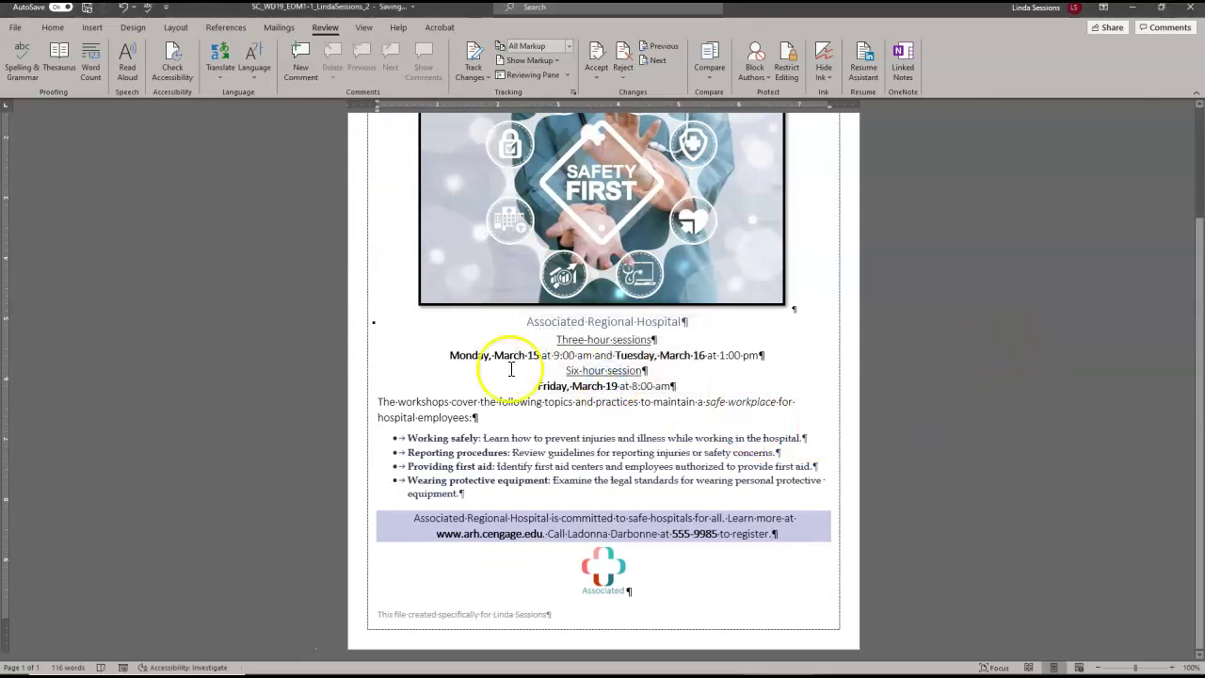
Save the finished flyer and close its window to return to the MindTap project page.
{"action": "left_click", "coordinate": [87, 9]}
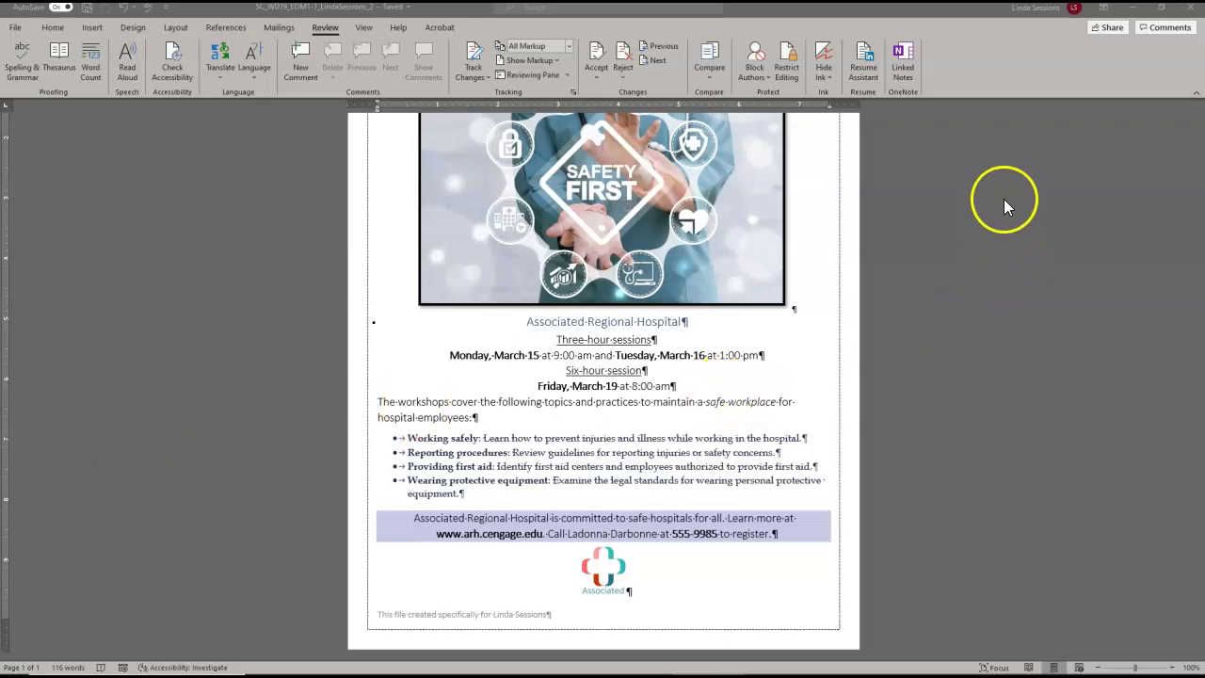
{"action": "left_click", "coordinate": [1193, 11]}
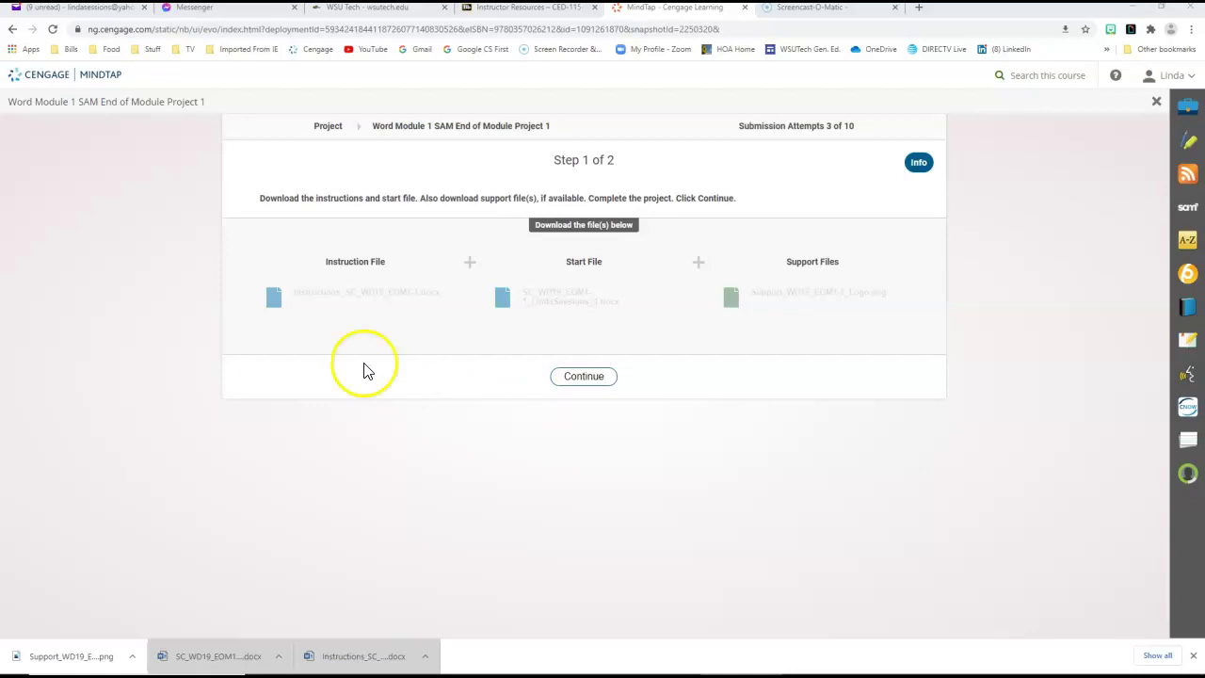
Continue to the project's upload stage and upload the completed SC_WD19_EOM1-1 flyer document from the Desktop.
{"action": "left_click", "coordinate": [571, 380]}
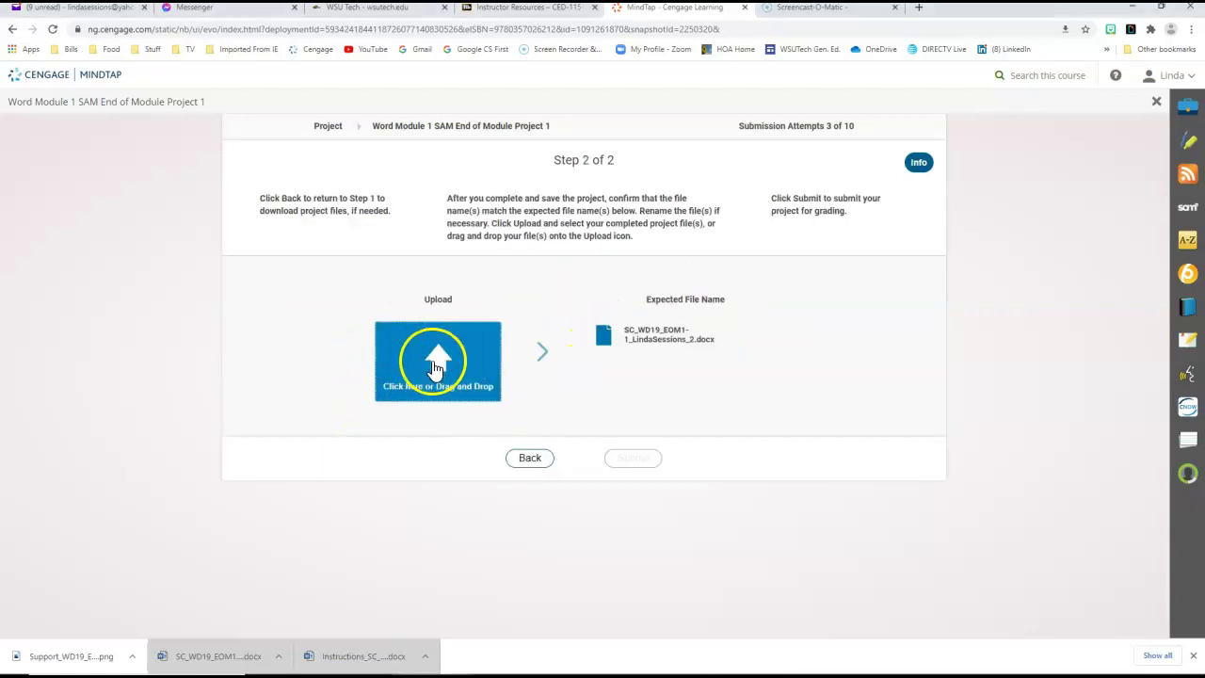
{"action": "left_click", "coordinate": [432, 360]}
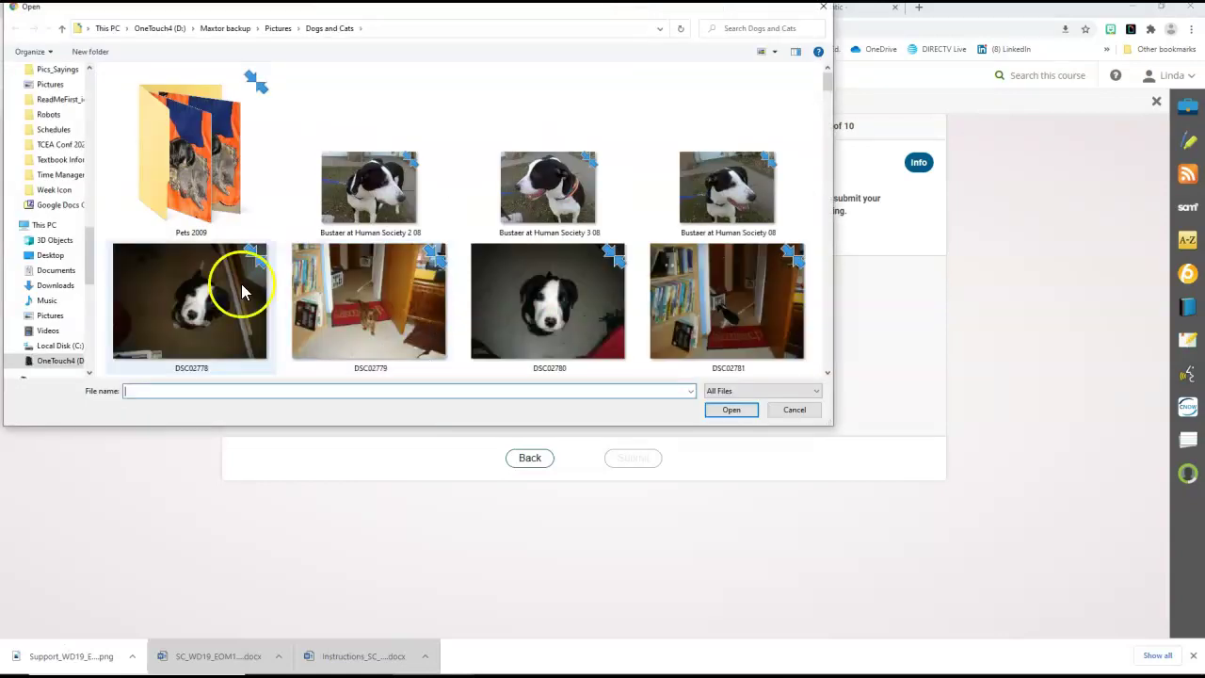
{"action": "left_click_drag", "start_coordinate": [91, 256], "coordinate": [87, 81]}
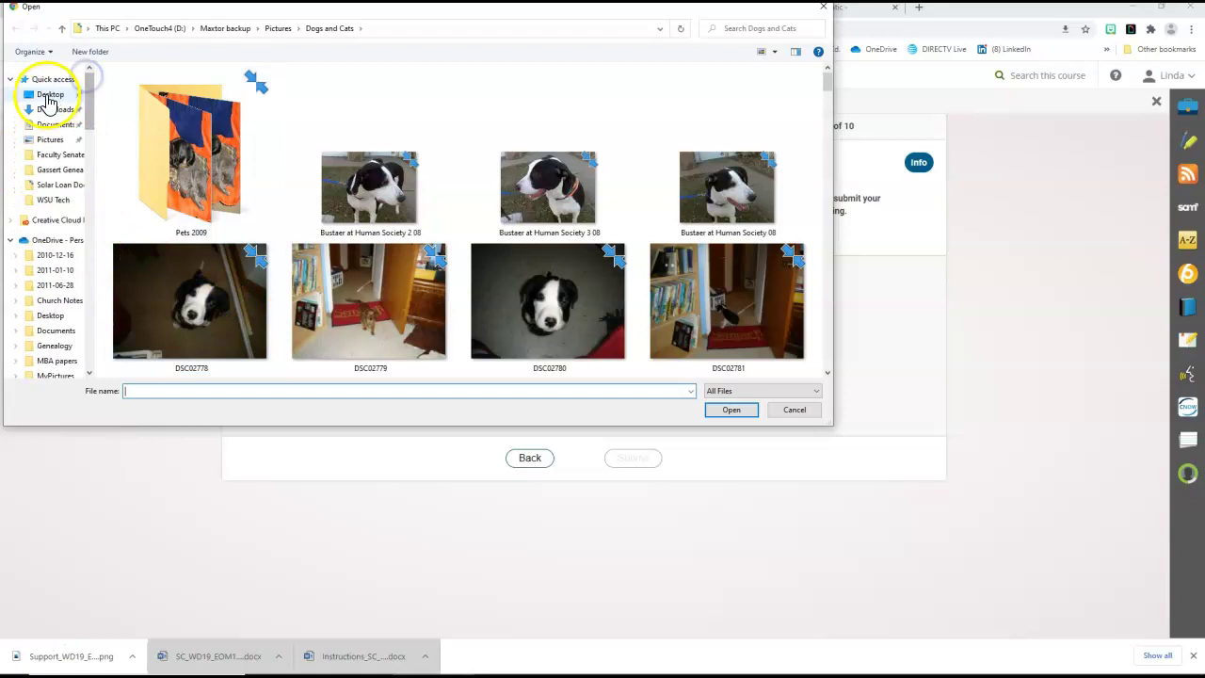
{"action": "left_click", "coordinate": [51, 95]}
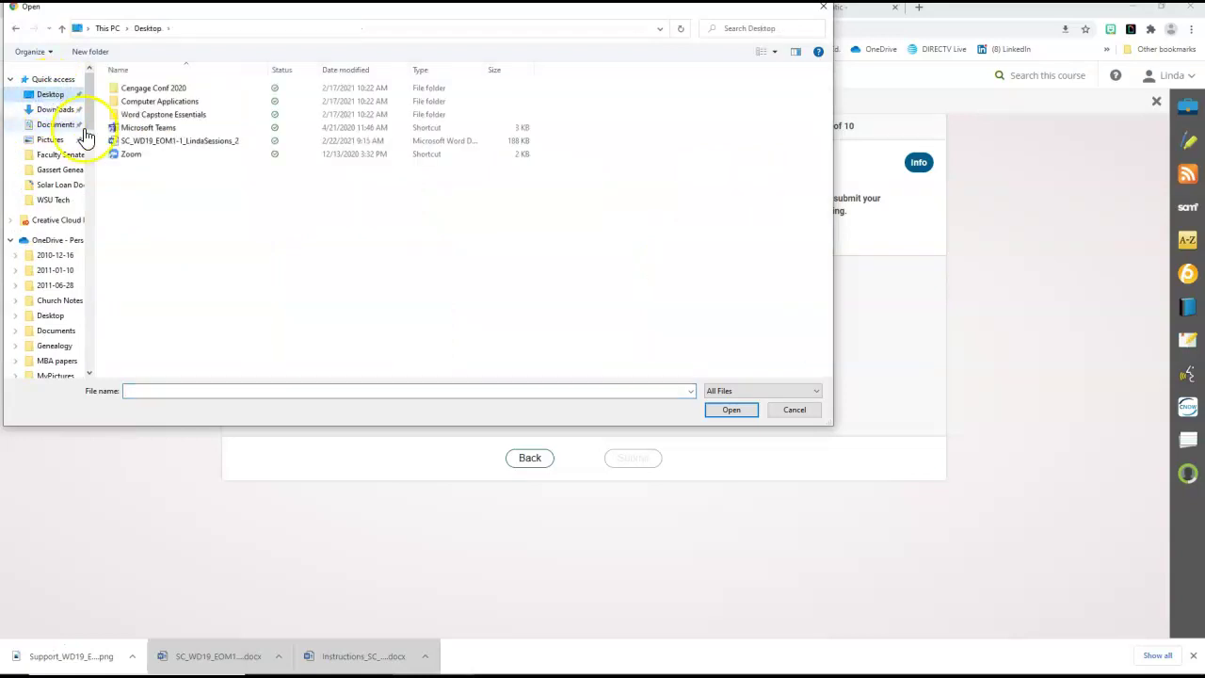
{"action": "left_click", "coordinate": [185, 141]}
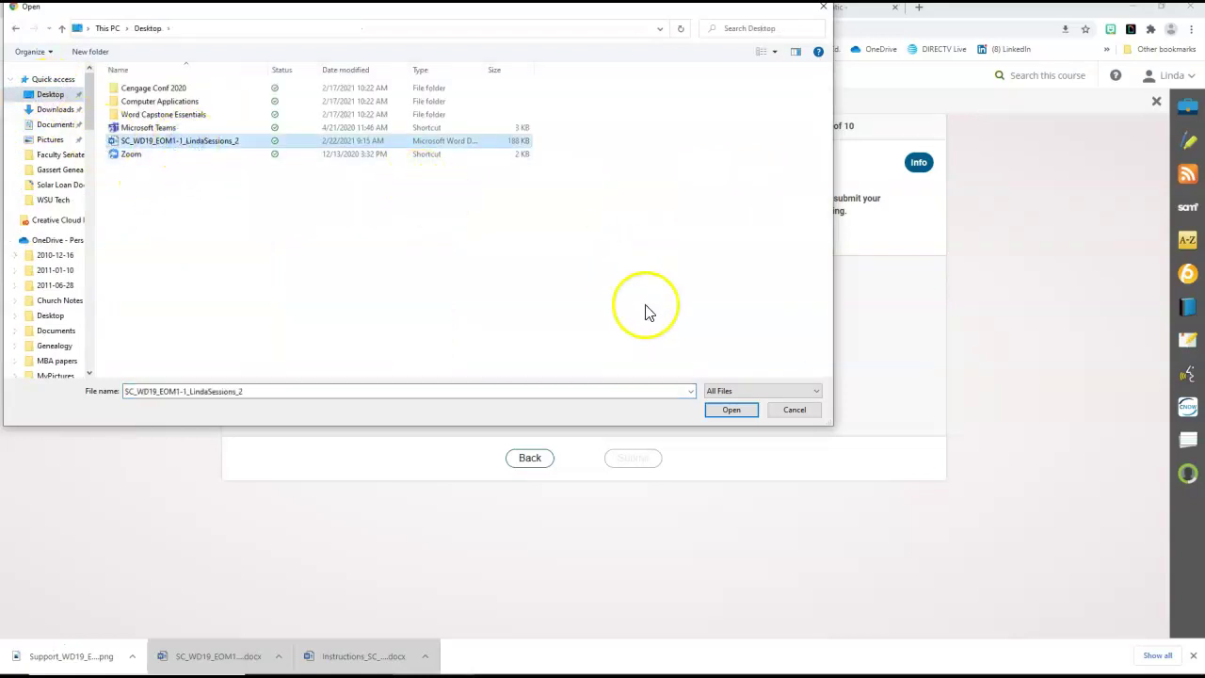
{"action": "left_click", "coordinate": [725, 409]}
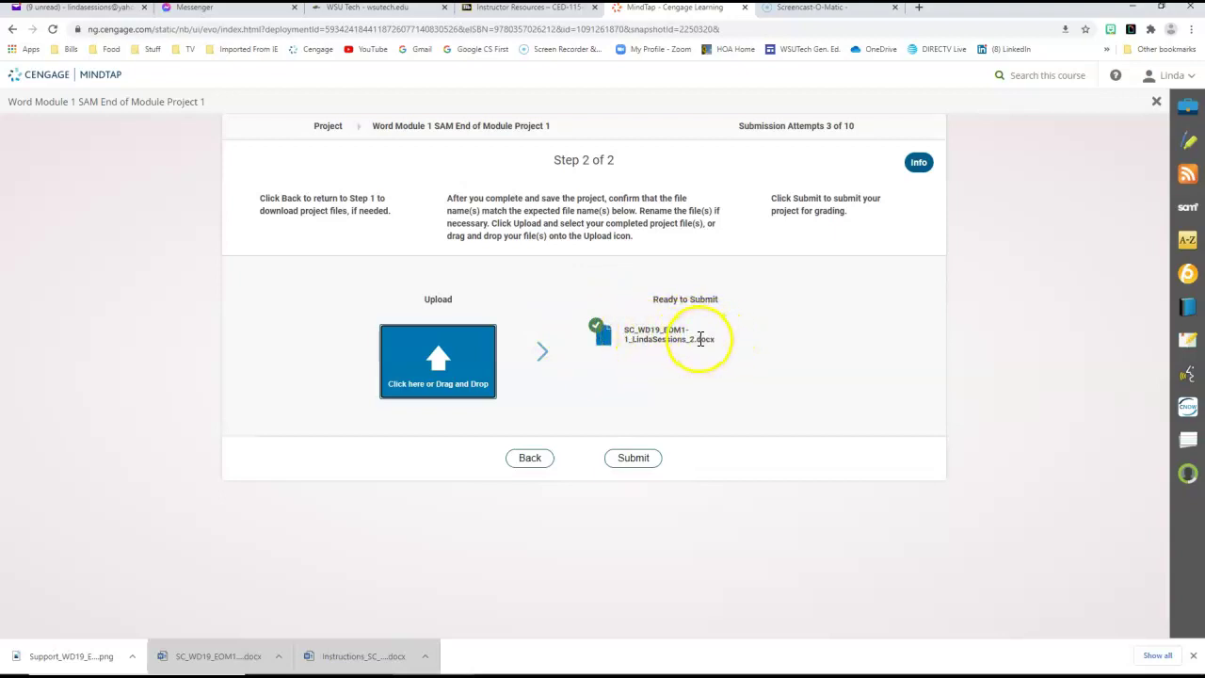
Check the uploaded file's name and .docx extension, and submit the project for grading.
{"action": "left_click_drag", "start_coordinate": [700, 339], "coordinate": [714, 339]}
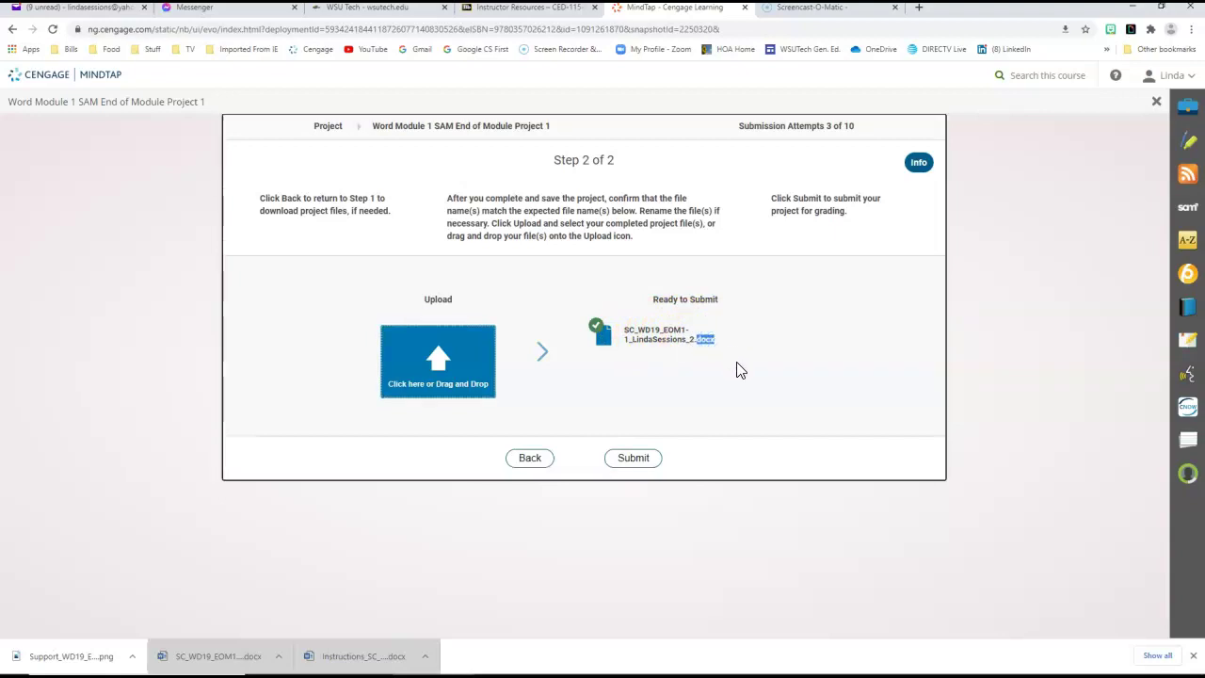
{"action": "left_click", "coordinate": [664, 379]}
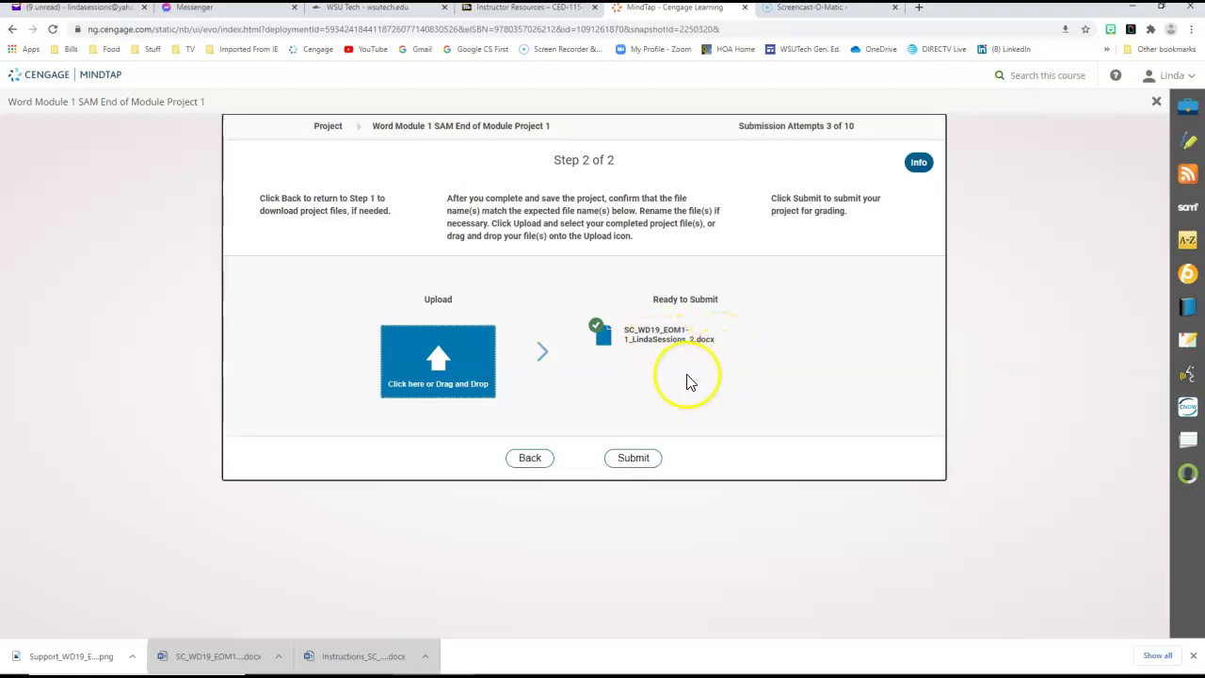
{"action": "left_click", "coordinate": [630, 458]}
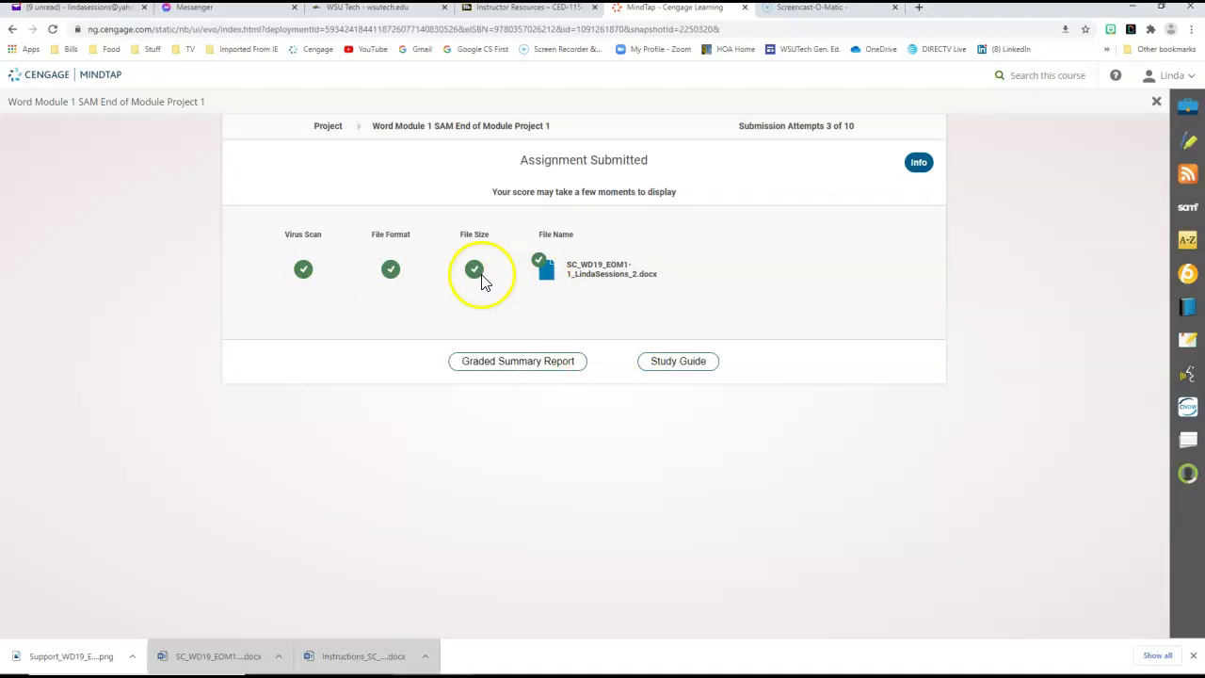
Download and open the Graded Summary Report, and review the result of each project instruction.
{"action": "left_click", "coordinate": [507, 367]}
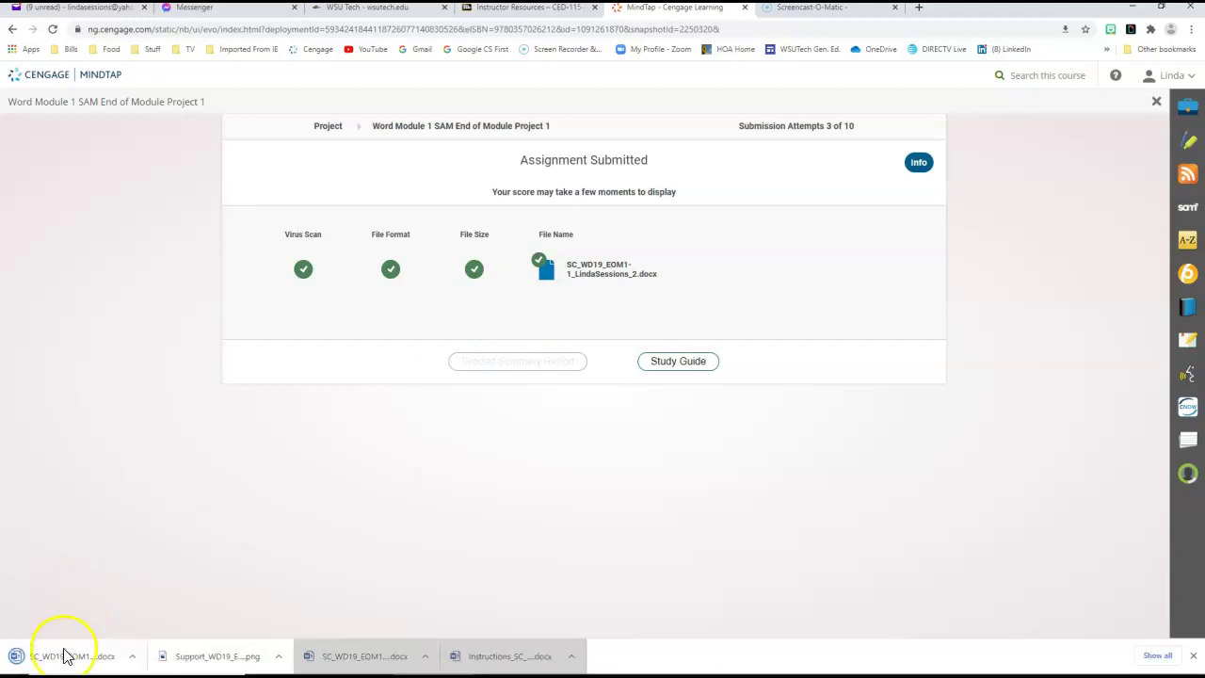
{"action": "left_click", "coordinate": [91, 656]}
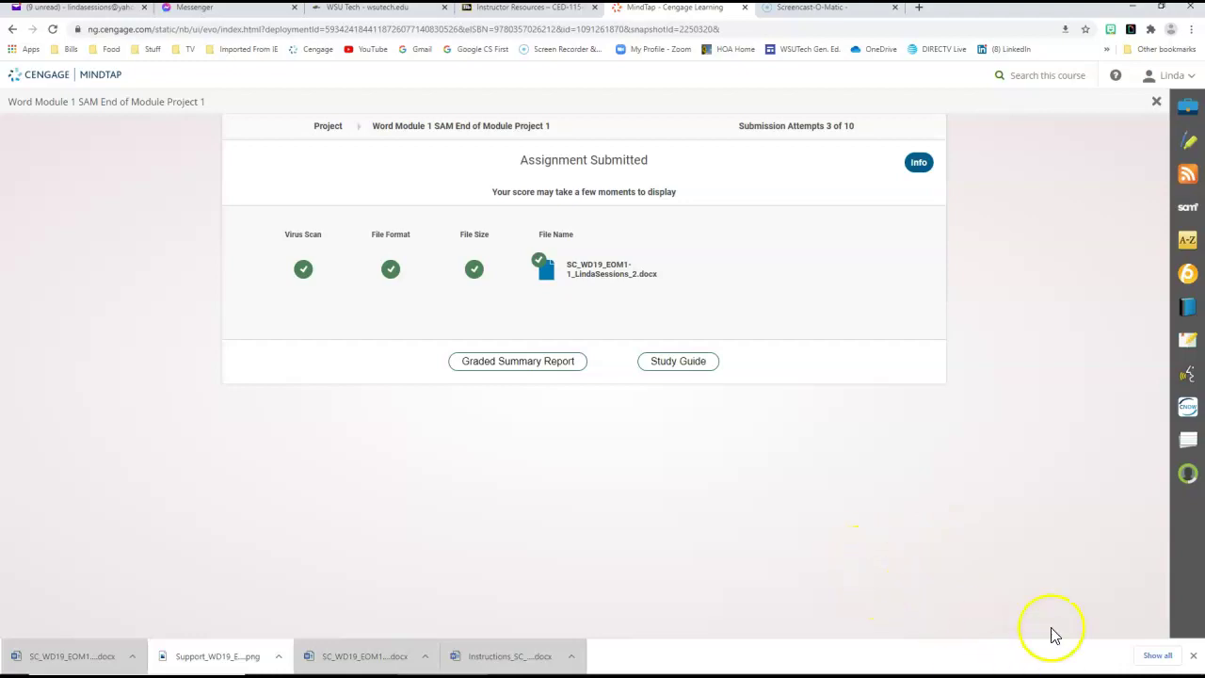
{"action": "left_click", "coordinate": [1193, 655]}
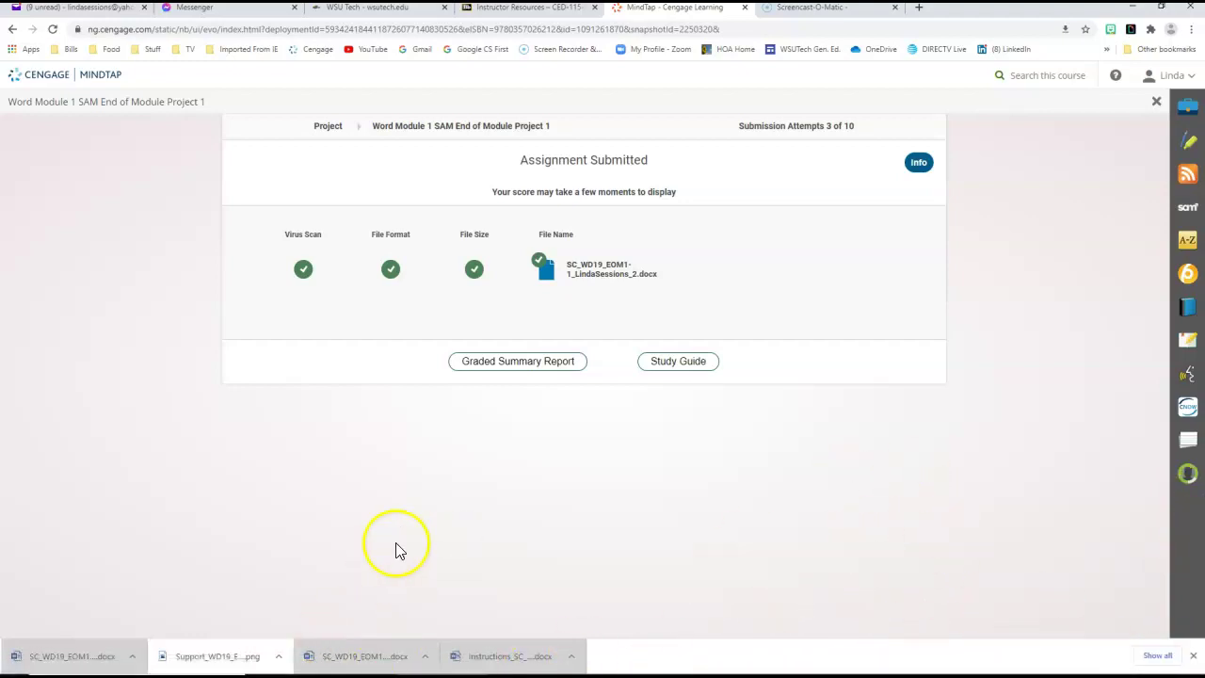
{"action": "left_click", "coordinate": [87, 659]}
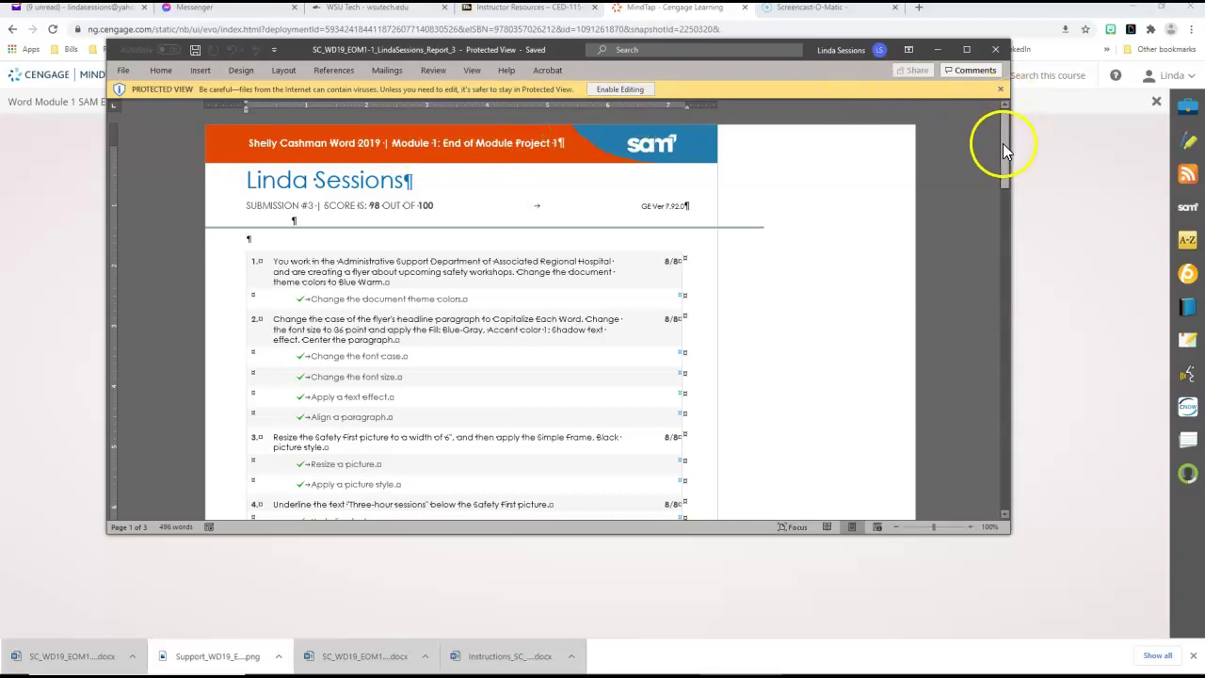
{"action": "left_click_drag", "start_coordinate": [1002, 143], "coordinate": [1011, 267]}
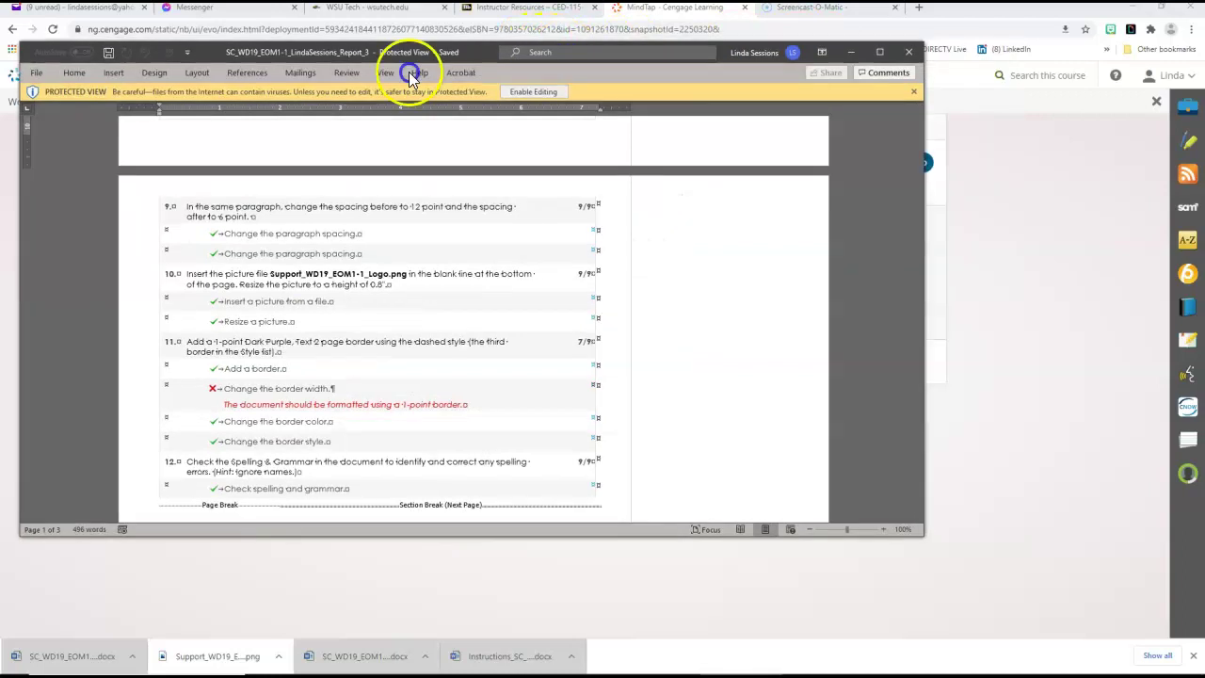
{"action": "left_click", "coordinate": [56, 574]}
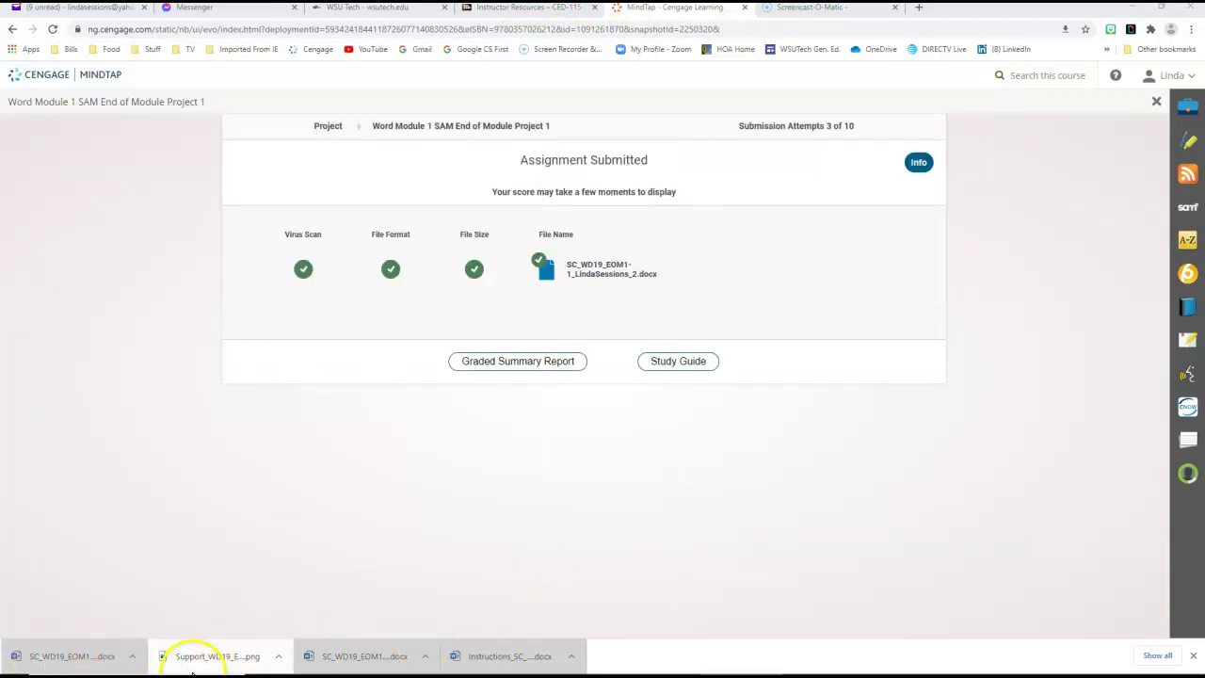
Reopen the SC_WD19_EOM1-1 flyer from the Desktop folder in File Explorer.
{"action": "mouse_move", "coordinate": [57, 674]}
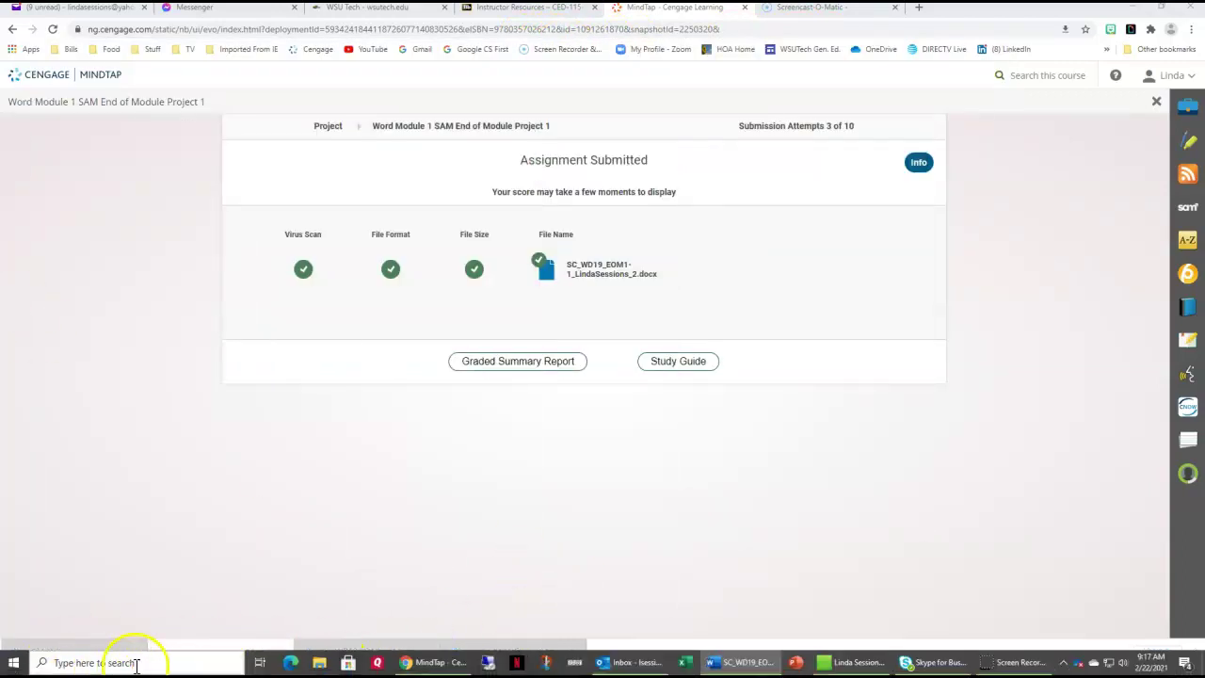
{"action": "left_click", "coordinate": [321, 664]}
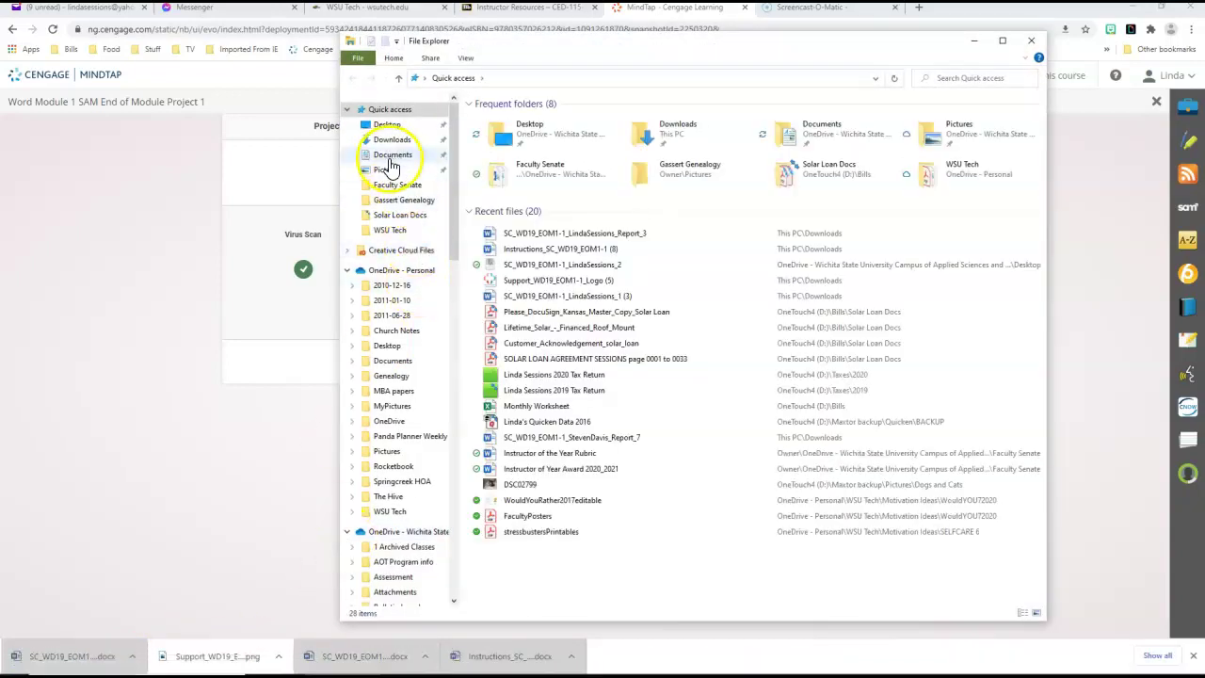
{"action": "left_click", "coordinate": [389, 158]}
{"action": "left_click", "coordinate": [384, 124]}
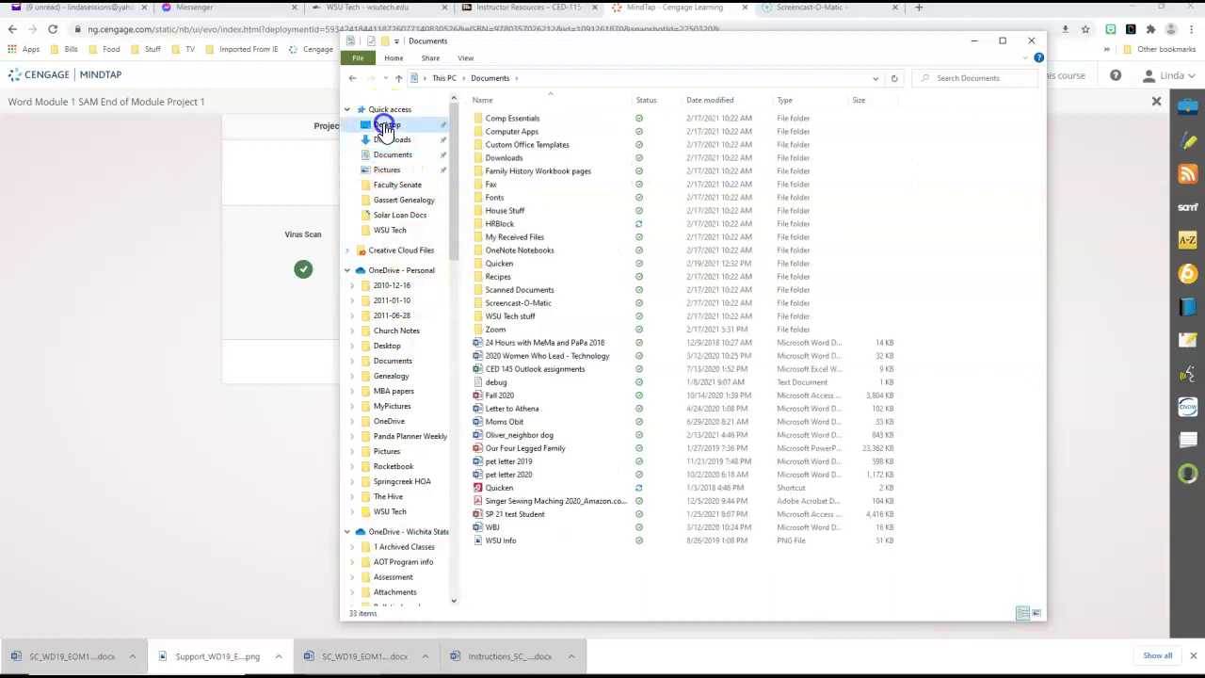
{"action": "double_click", "coordinate": [524, 173]}
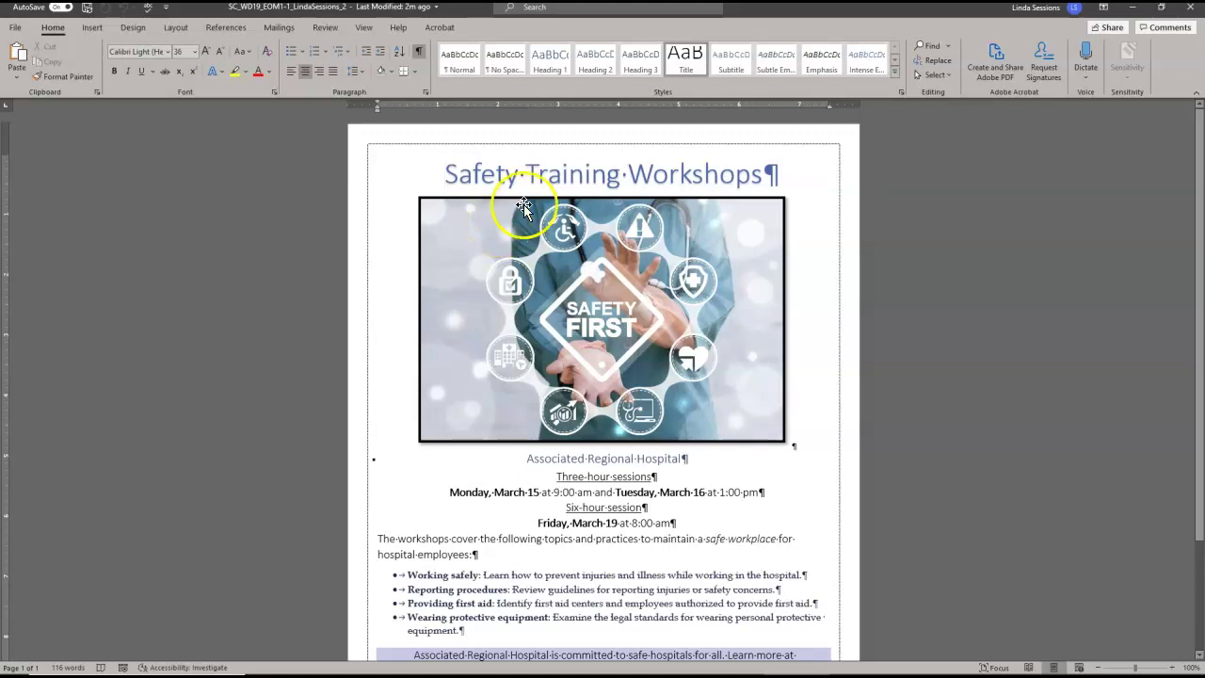
Set the flyer's page border width to 1 pt, and close the document and the File Explorer window.
{"action": "left_click", "coordinate": [135, 29]}
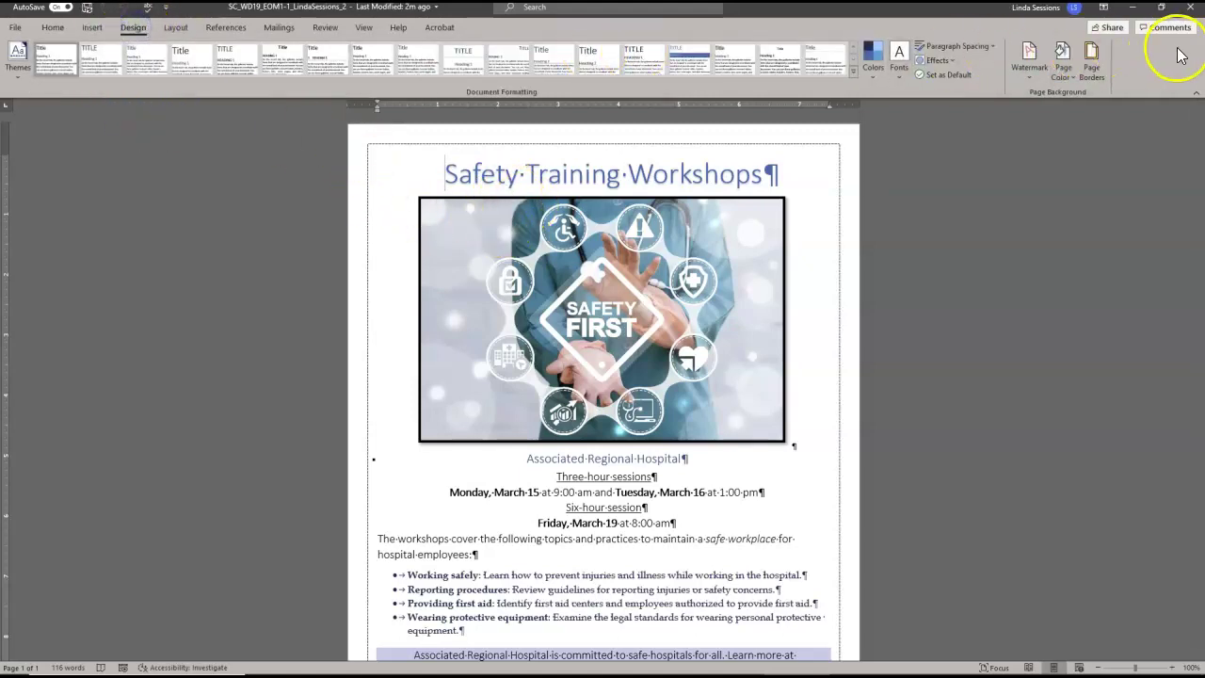
{"action": "left_click", "coordinate": [1091, 62]}
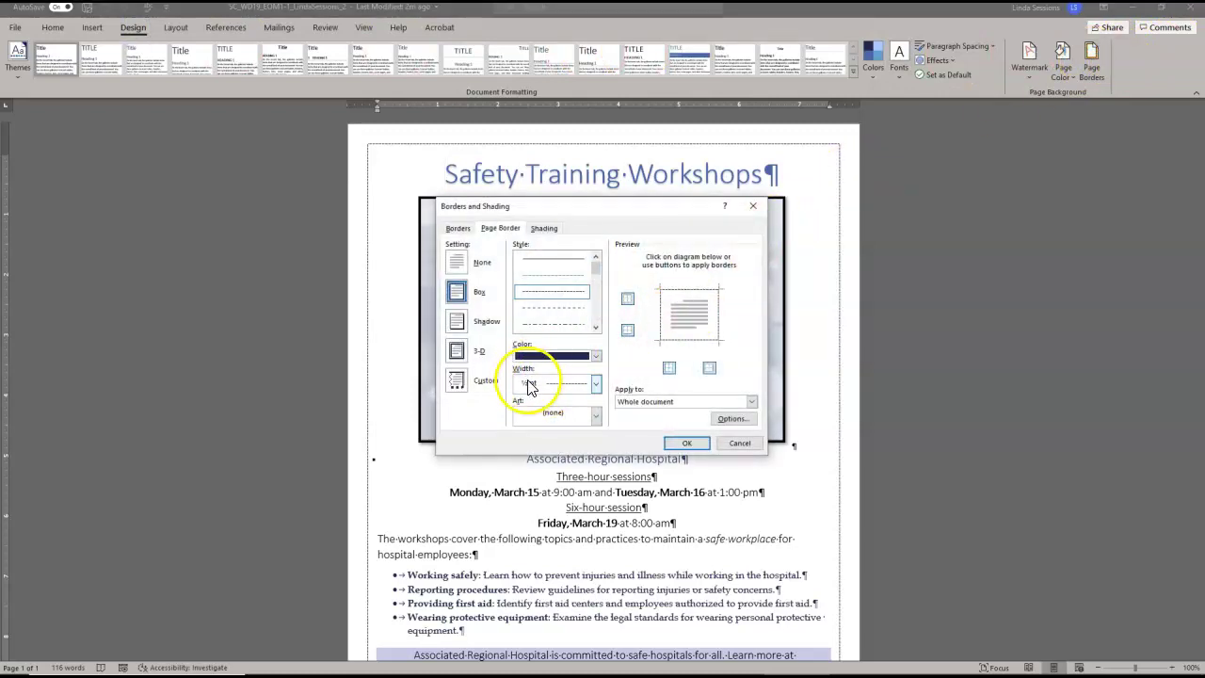
{"action": "left_click", "coordinate": [595, 384]}
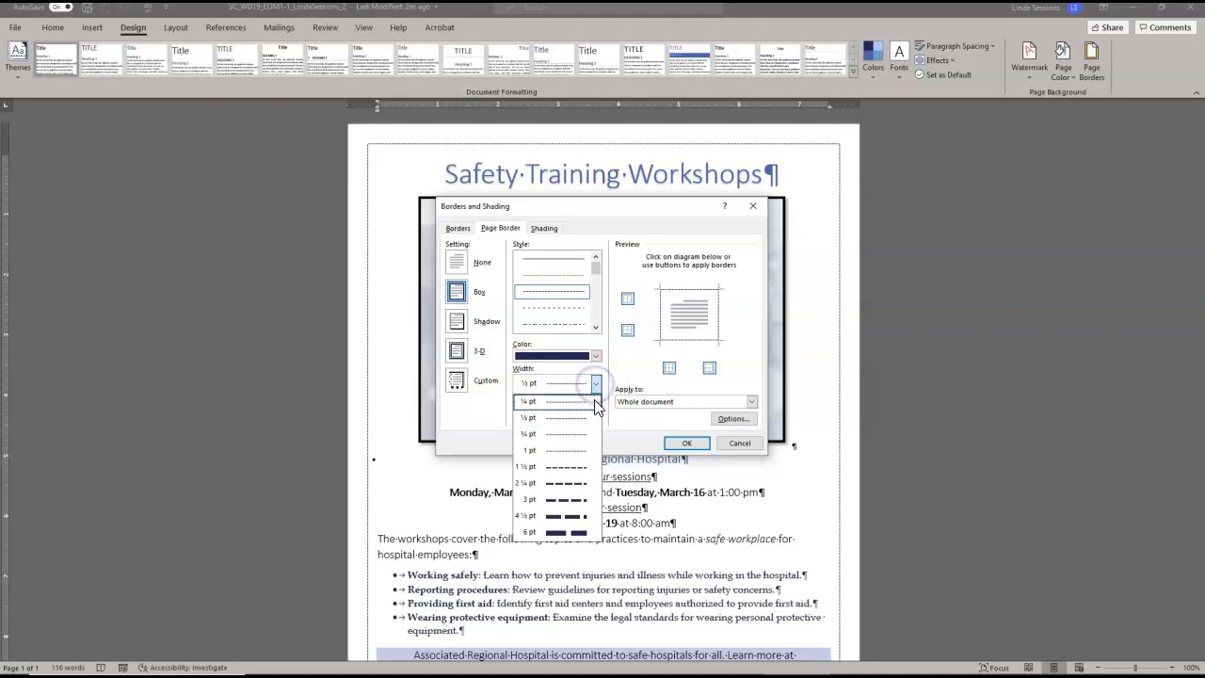
{"action": "left_click", "coordinate": [561, 454]}
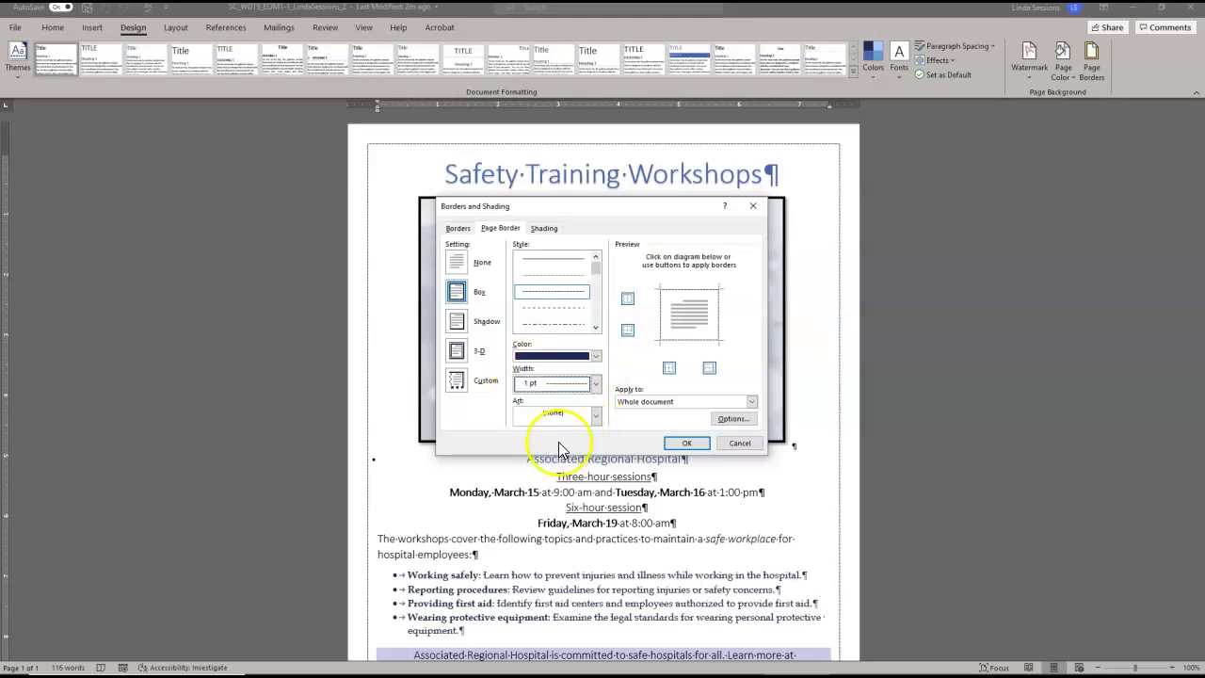
{"action": "left_click", "coordinate": [686, 444]}
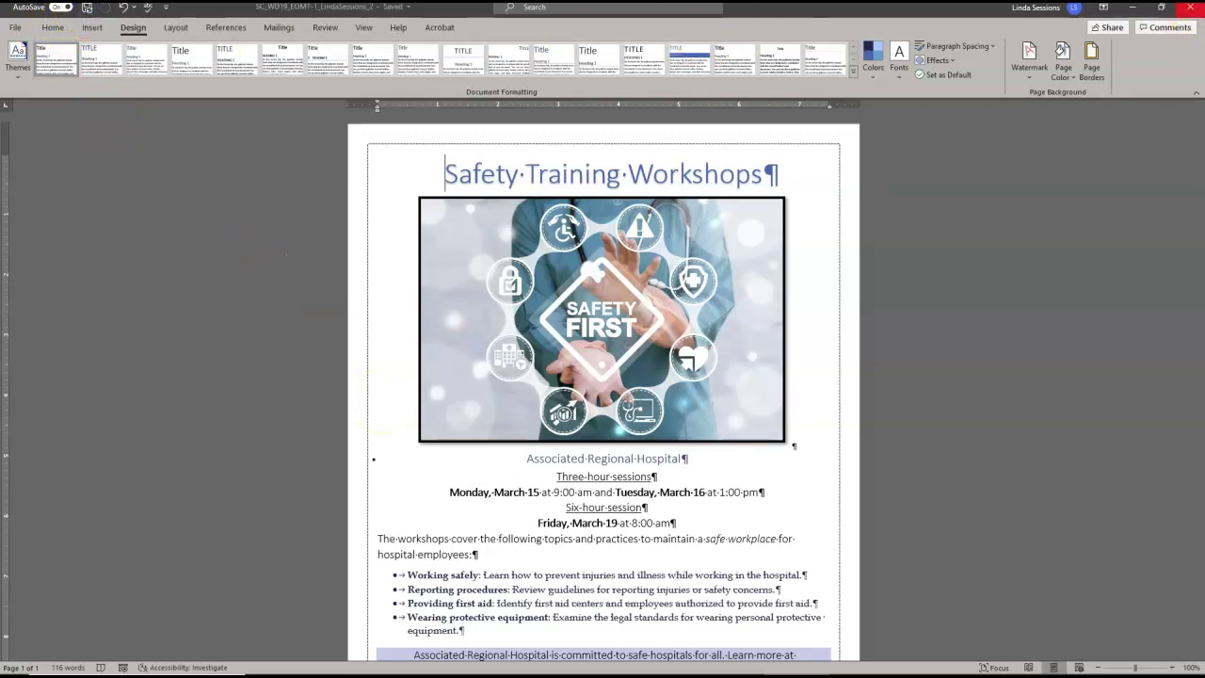
{"action": "left_click", "coordinate": [1192, 13]}
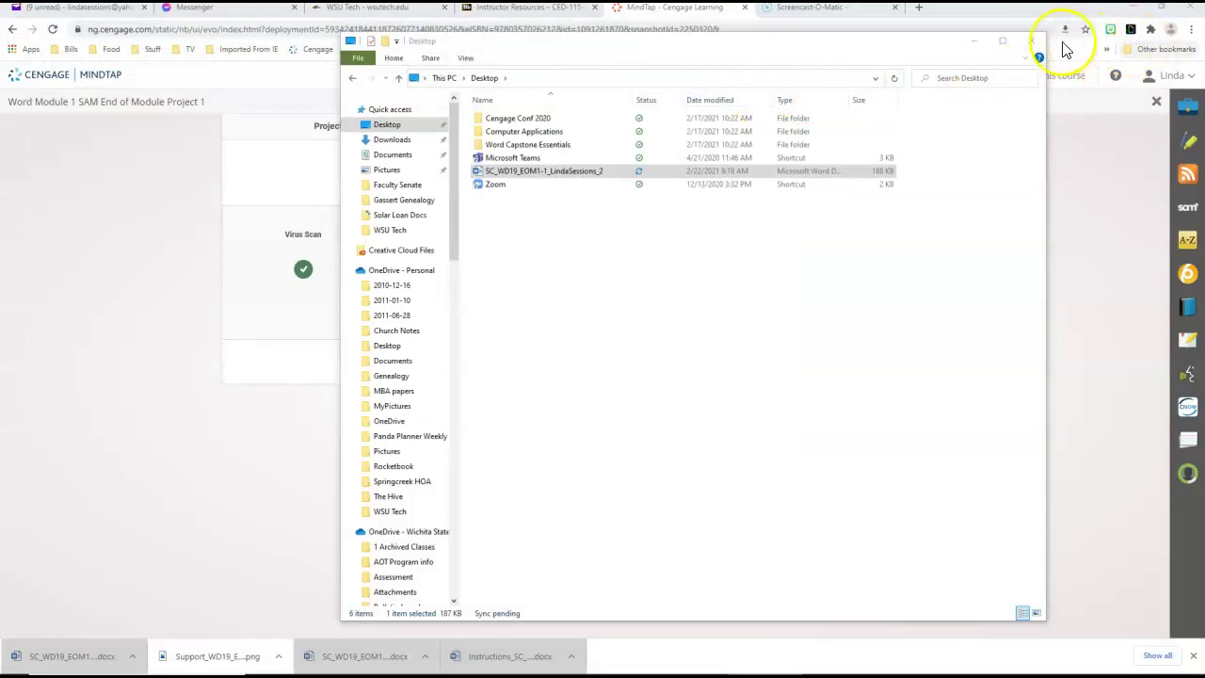
{"action": "left_click", "coordinate": [1029, 42]}
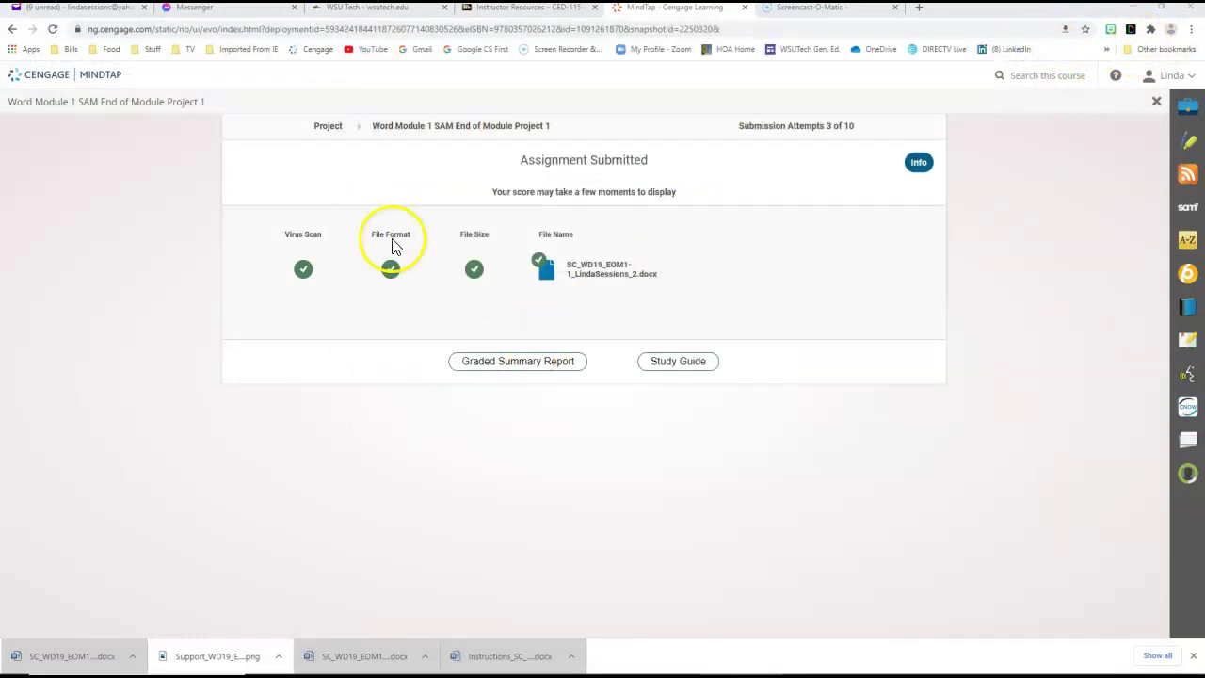
Go back from the submission page, submit the pending attempt, and close the project to return to the MindTap course overview.
{"action": "left_click", "coordinate": [14, 30]}
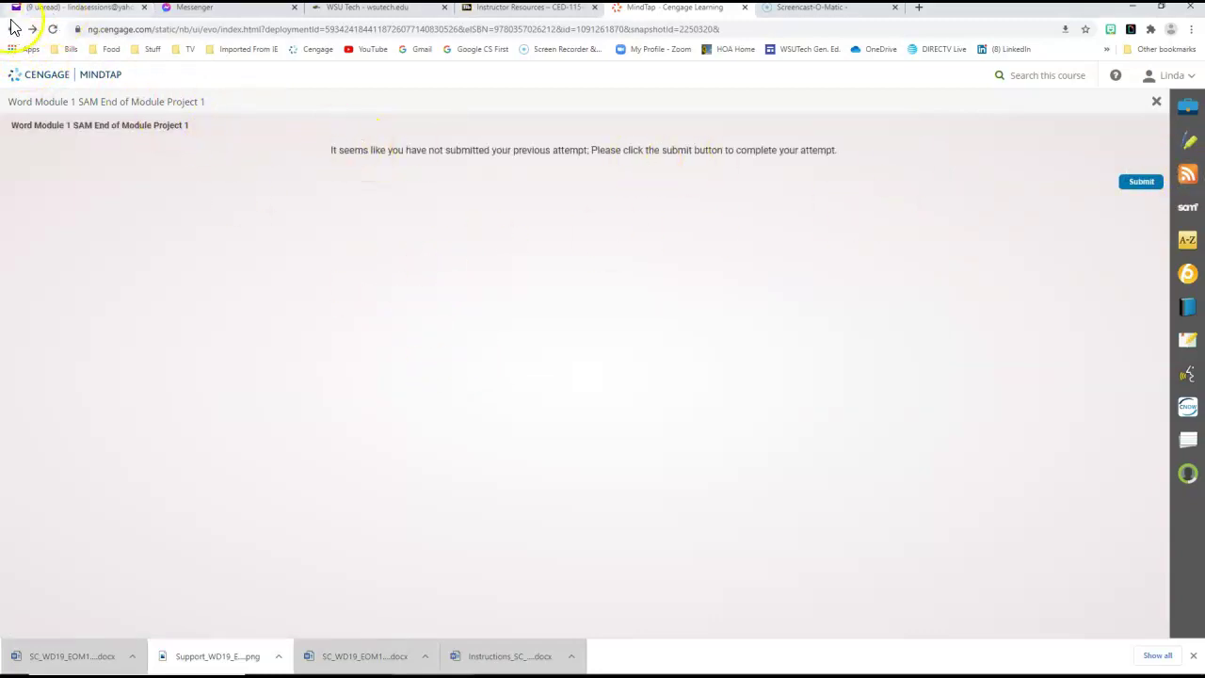
{"action": "left_click", "coordinate": [1133, 185]}
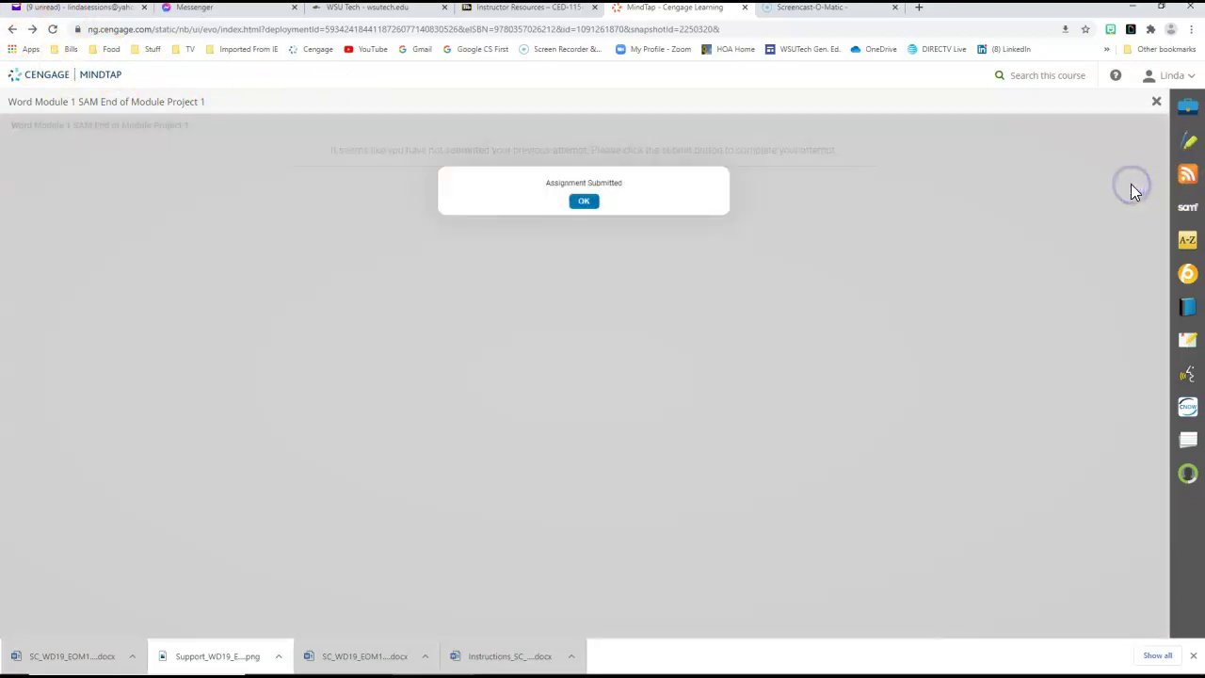
{"action": "left_click", "coordinate": [583, 202]}
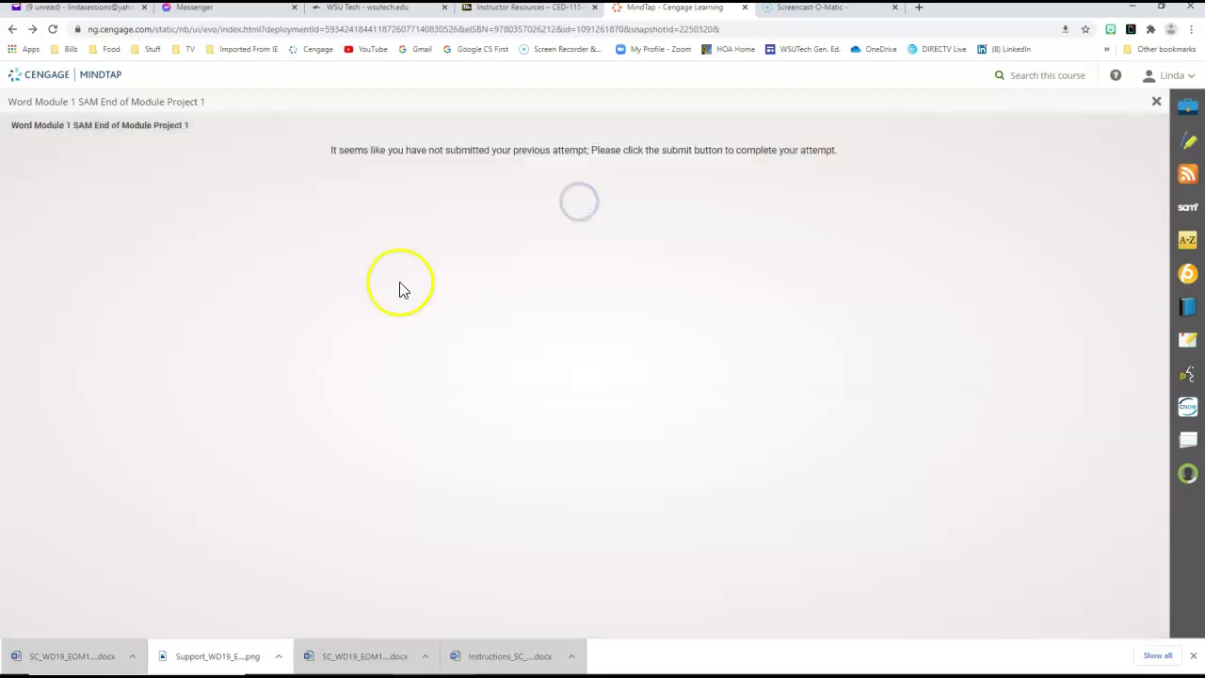
{"action": "left_click", "coordinate": [19, 34]}
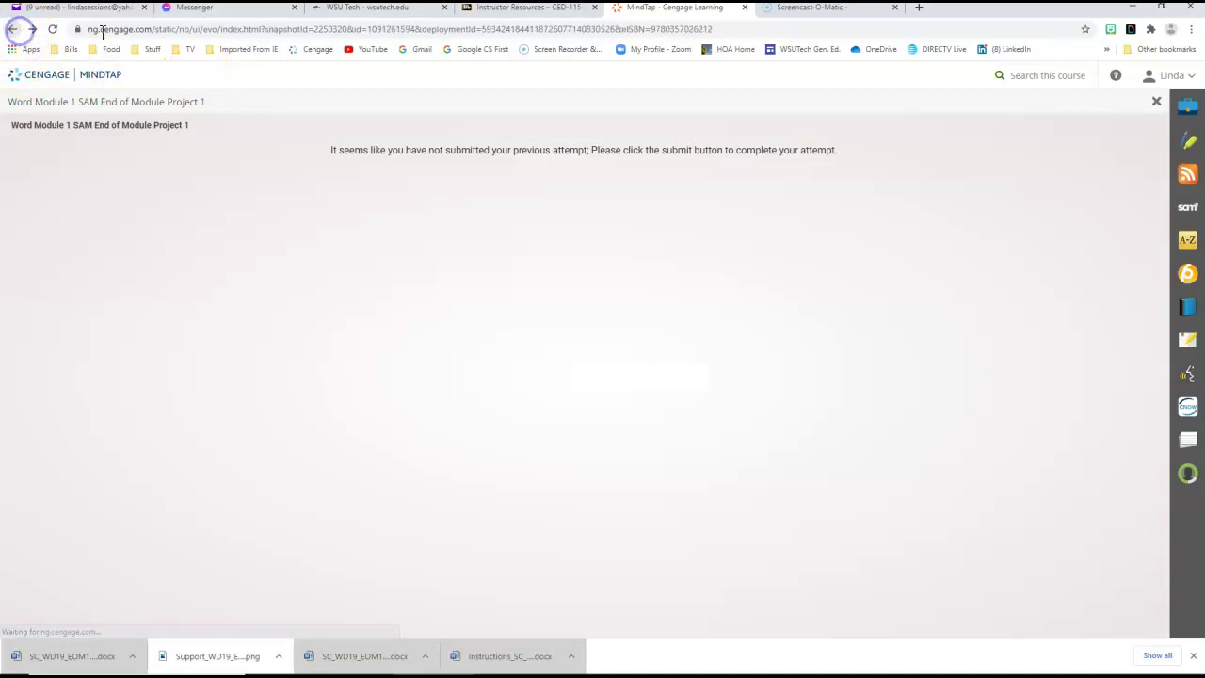
{"action": "left_click", "coordinate": [1156, 100]}
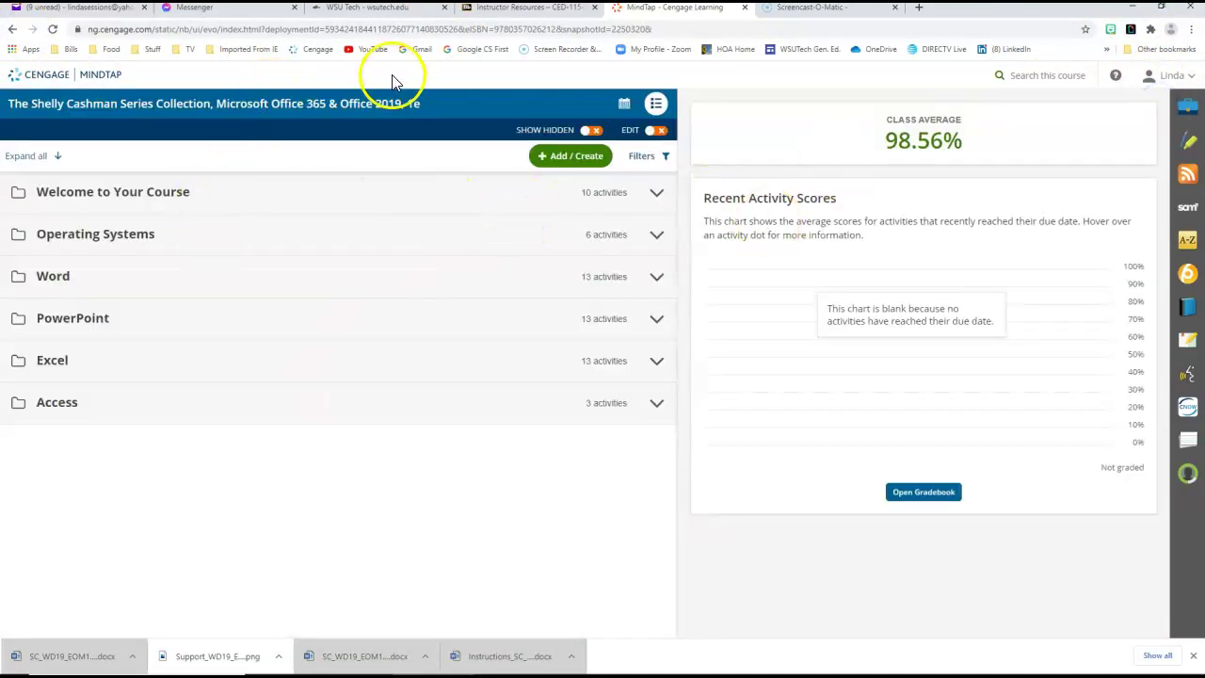
Close the MindTap page and open the Course Content area of the CED-115 Computer Applications course in Blackboard.
{"action": "left_click", "coordinate": [744, 7]}
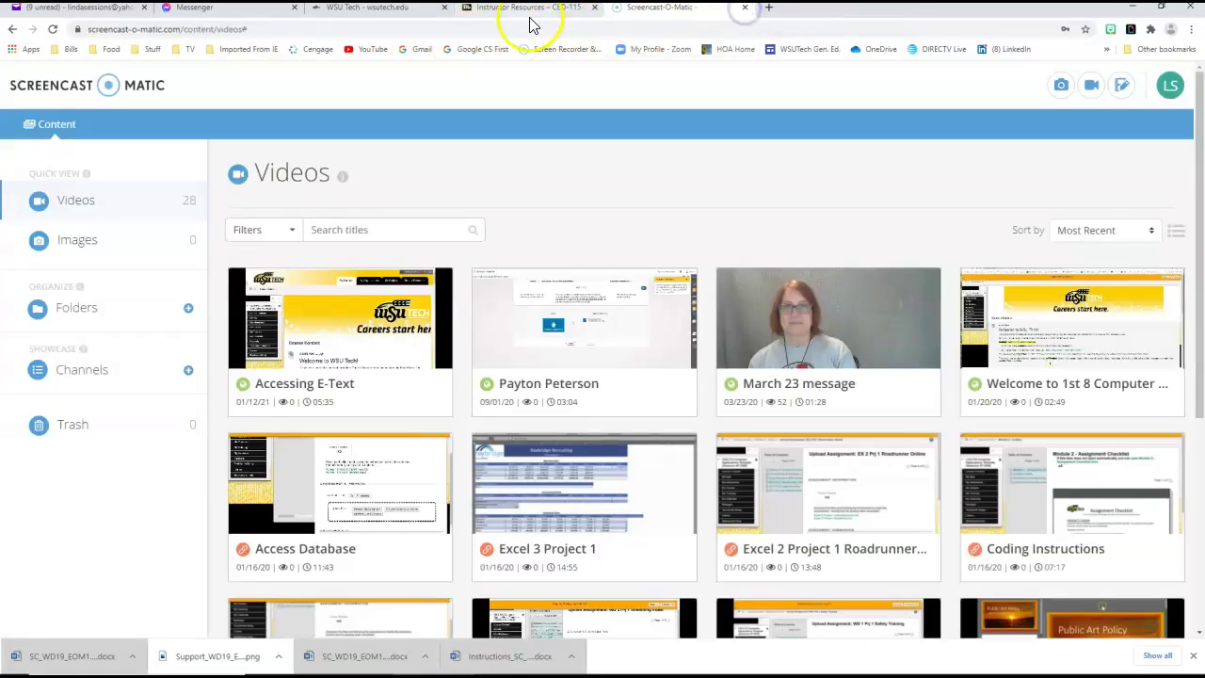
{"action": "left_click", "coordinate": [346, 16]}
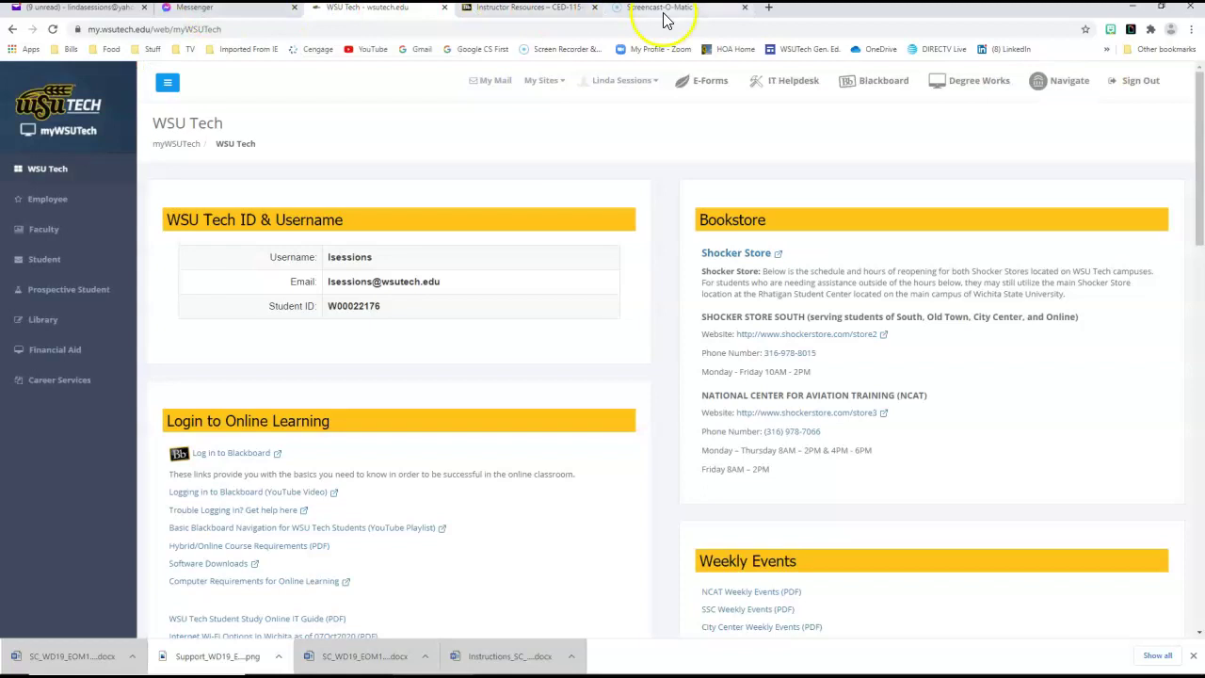
{"action": "left_click", "coordinate": [506, 16]}
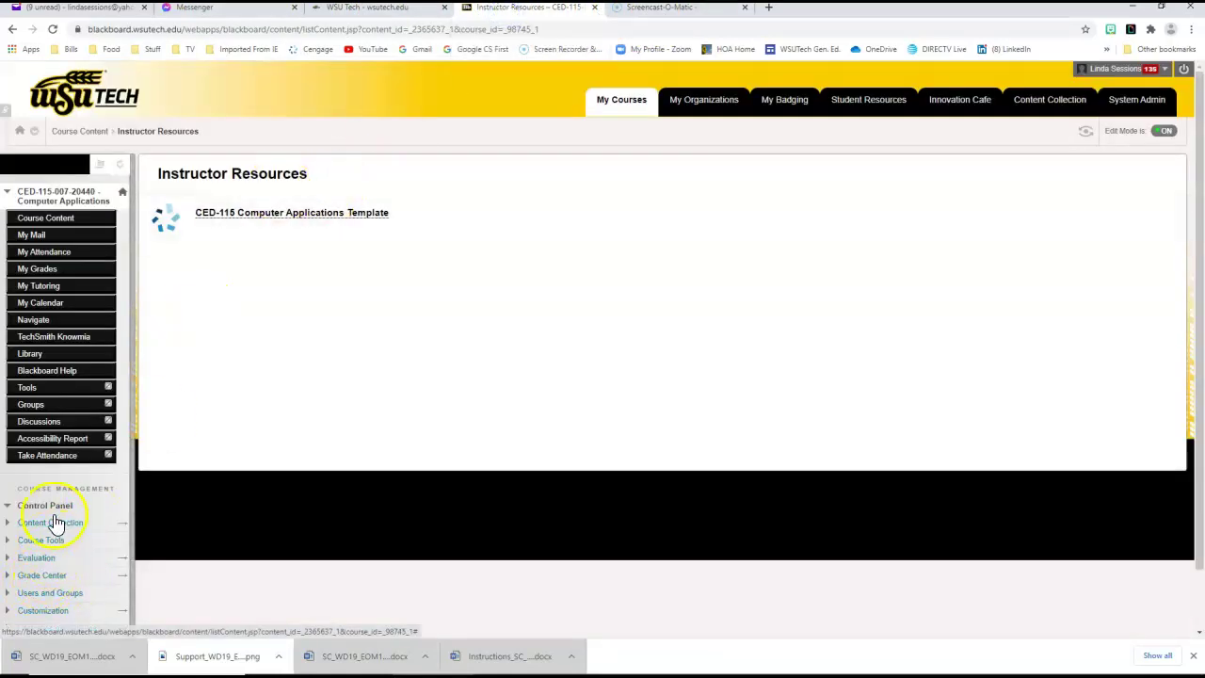
{"action": "left_click", "coordinate": [47, 218]}
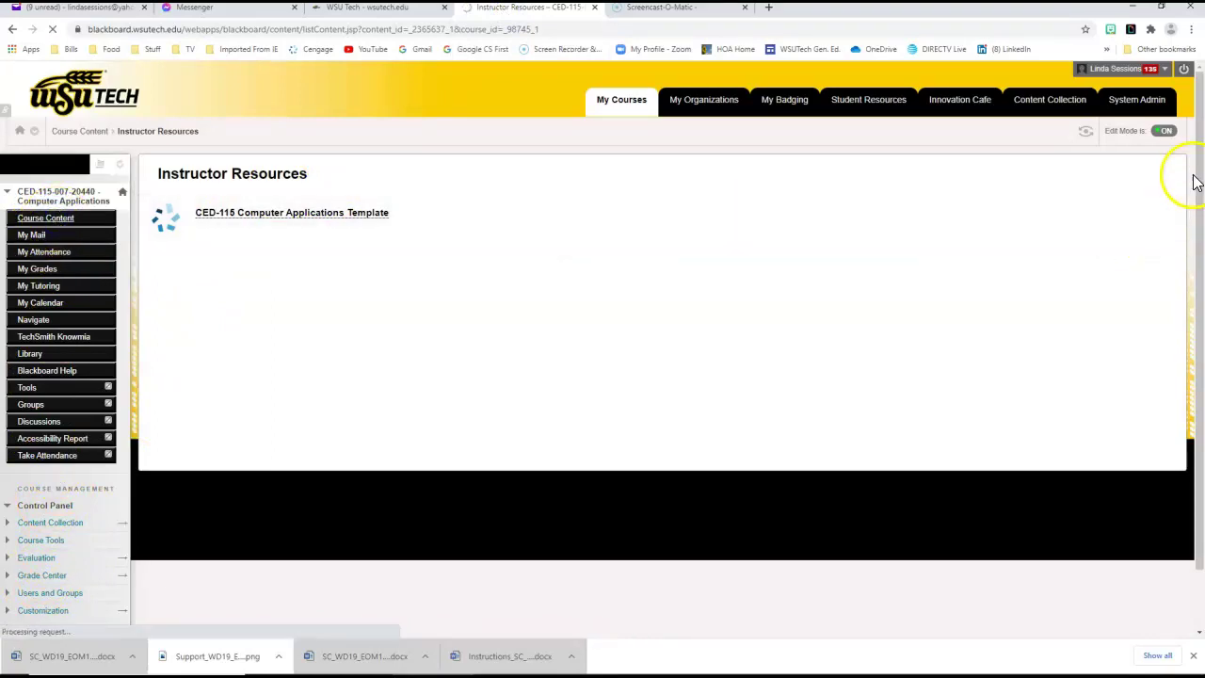
Open the Word Module 1 SAM End of Module Project 1 assignment from Module 4 of the Blackboard course content.
{"action": "scroll", "coordinate": [1200, 231], "scroll_direction": "down", "scroll_amount": 4}
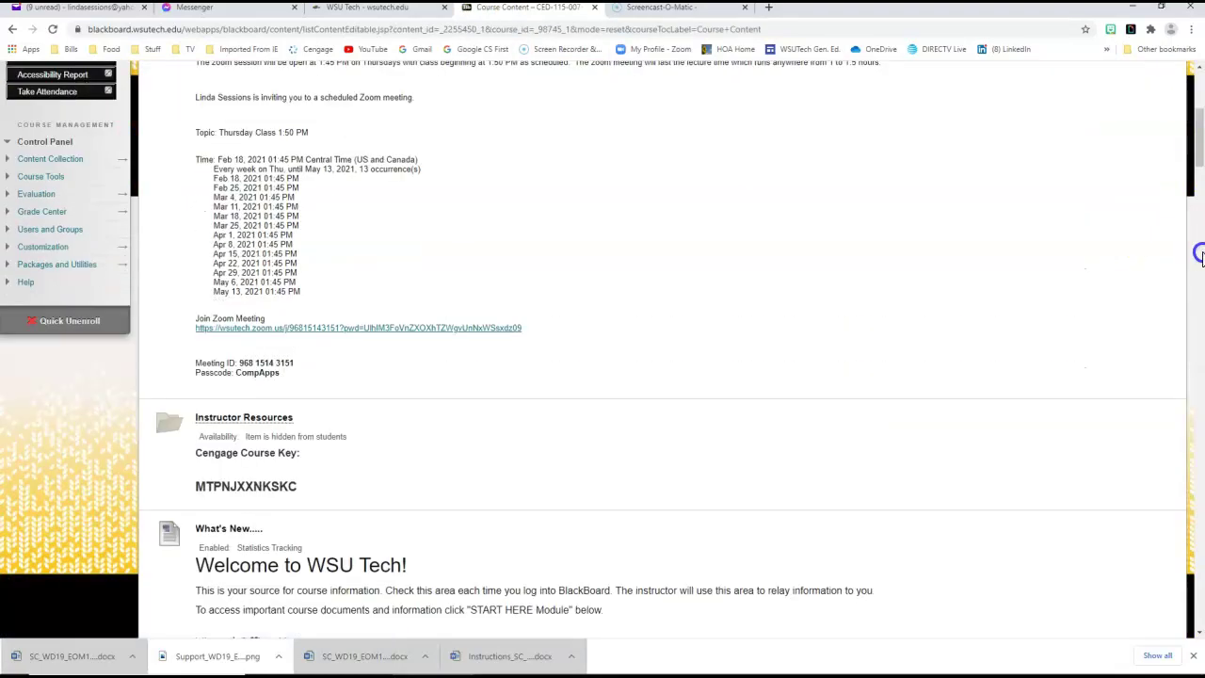
{"action": "left_click_drag", "start_coordinate": [1194, 150], "coordinate": [1199, 332]}
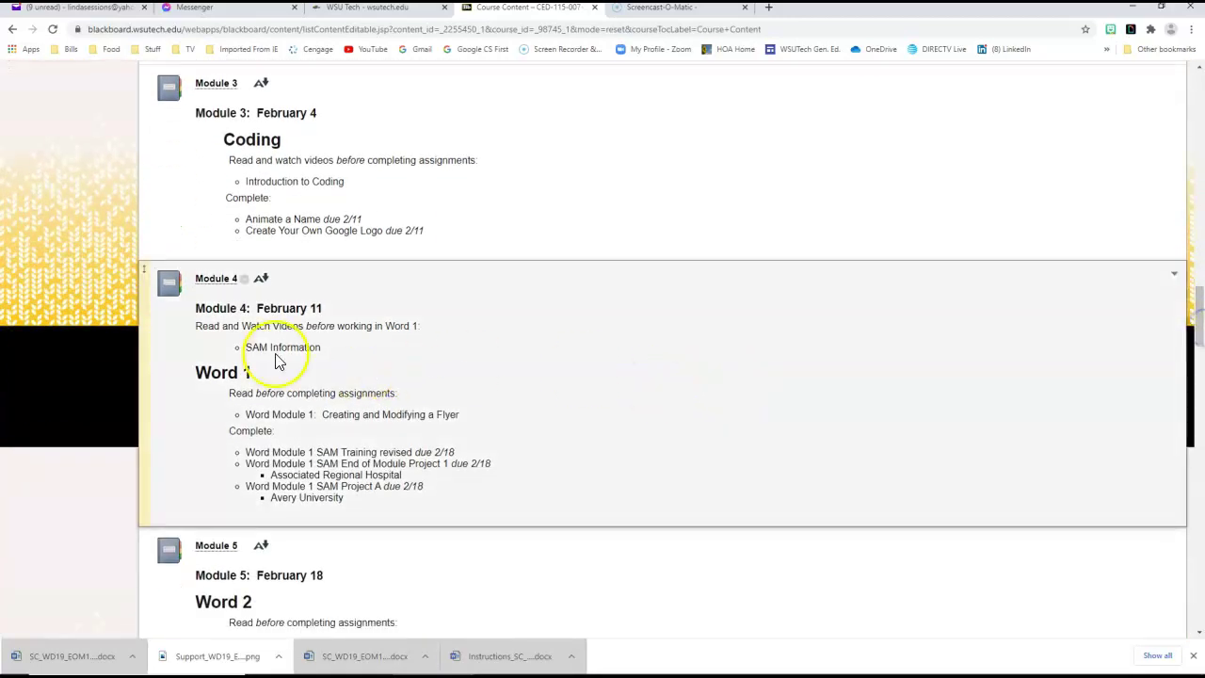
{"action": "left_click", "coordinate": [216, 279]}
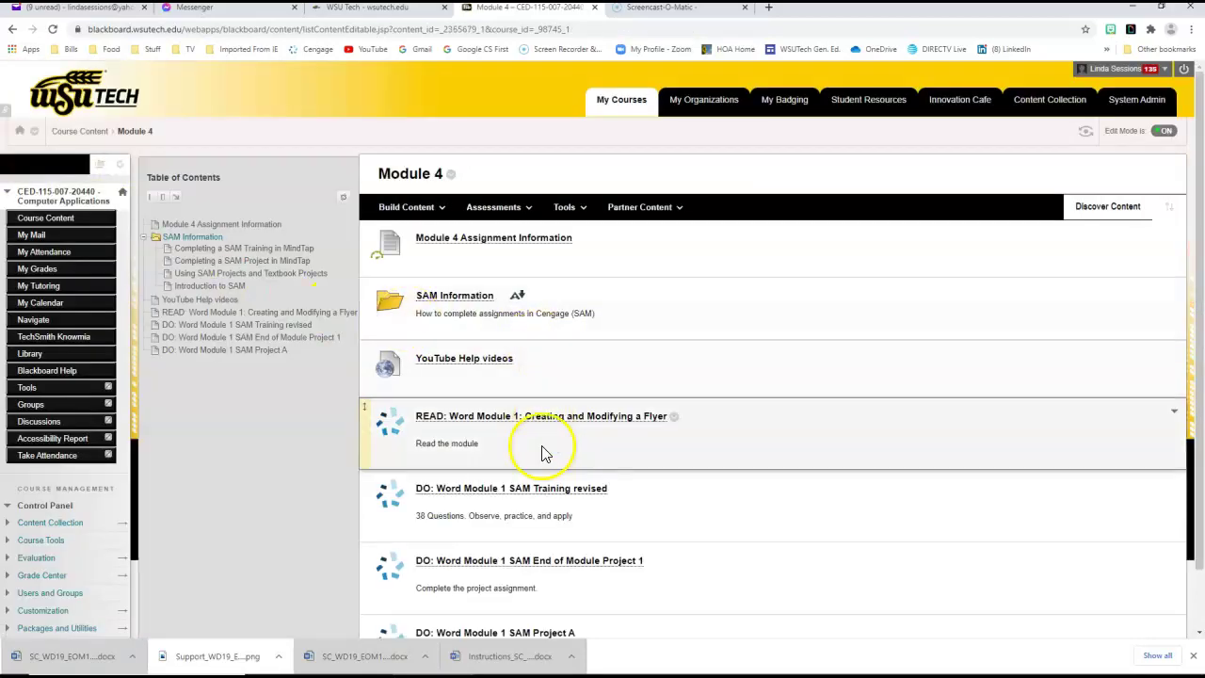
{"action": "left_click", "coordinate": [470, 562]}
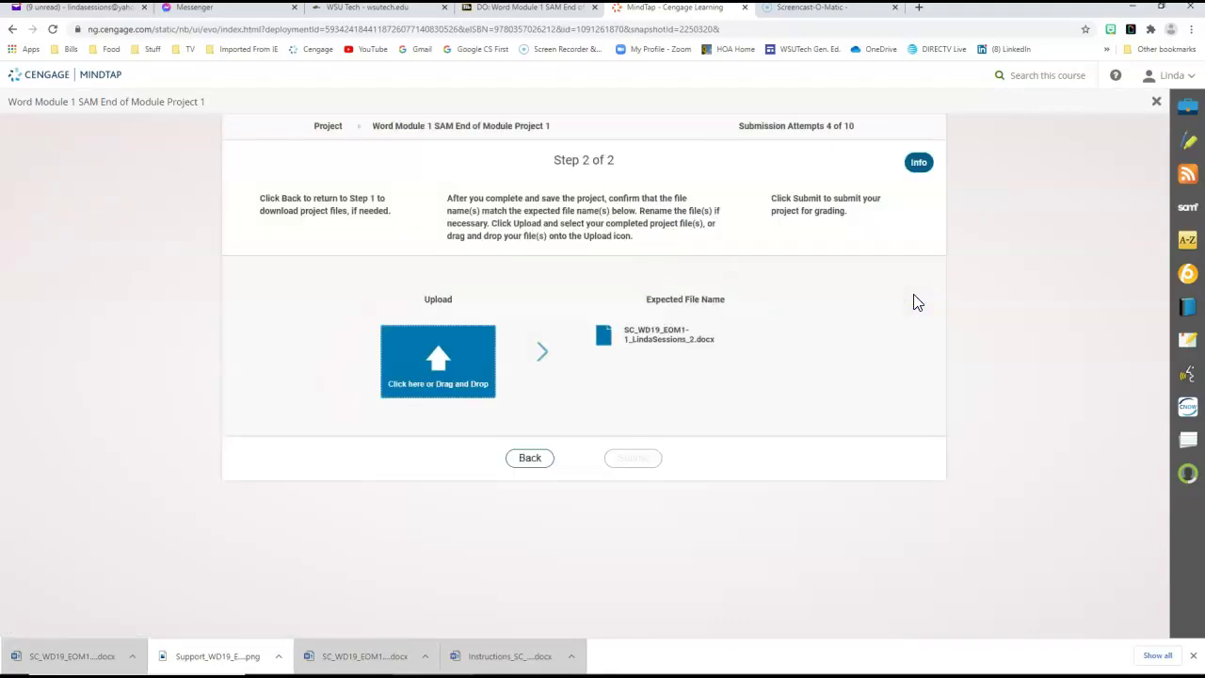
Upload the corrected SC_WD19_EOM1-1 flyer from the Desktop folder and submit it for grading.
{"action": "left_click", "coordinate": [425, 359]}
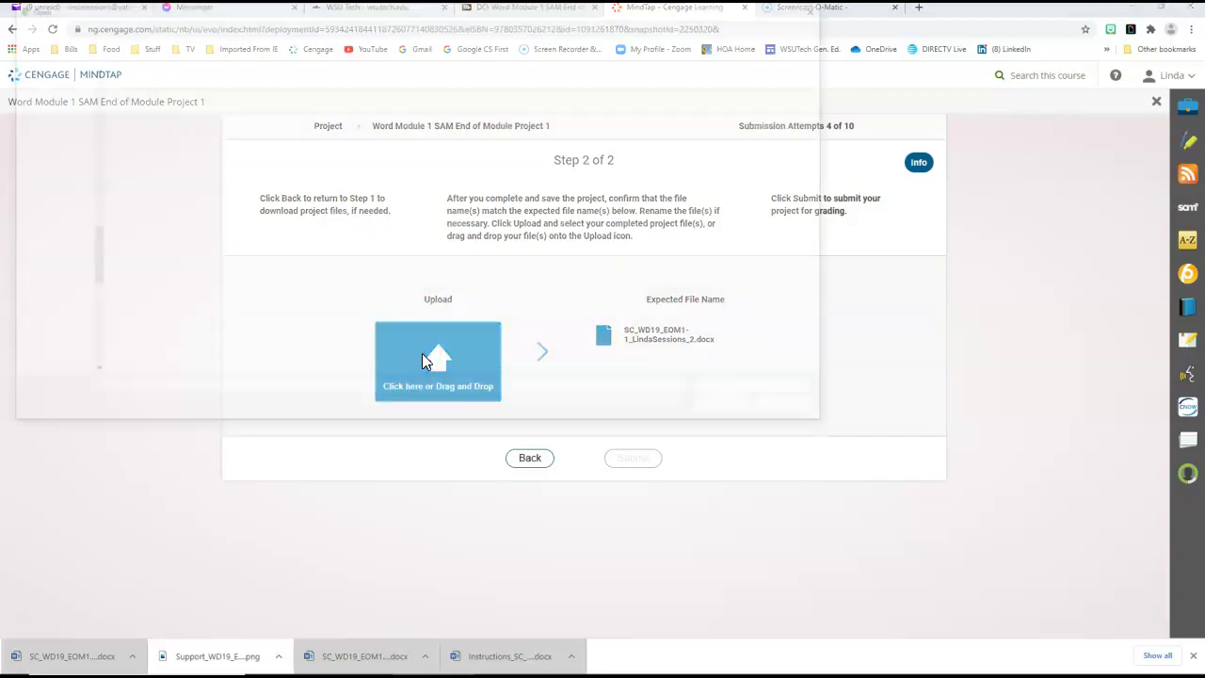
{"action": "left_click", "coordinate": [180, 142]}
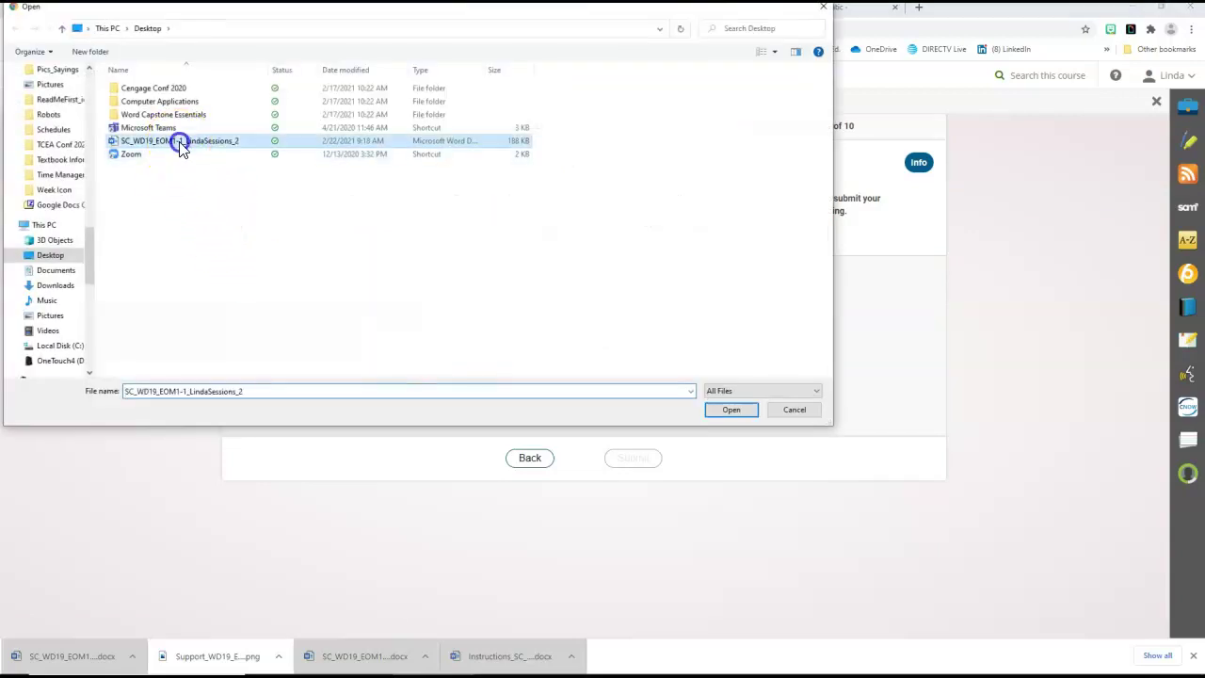
{"action": "left_click", "coordinate": [729, 412]}
{"action": "left_click", "coordinate": [656, 460]}
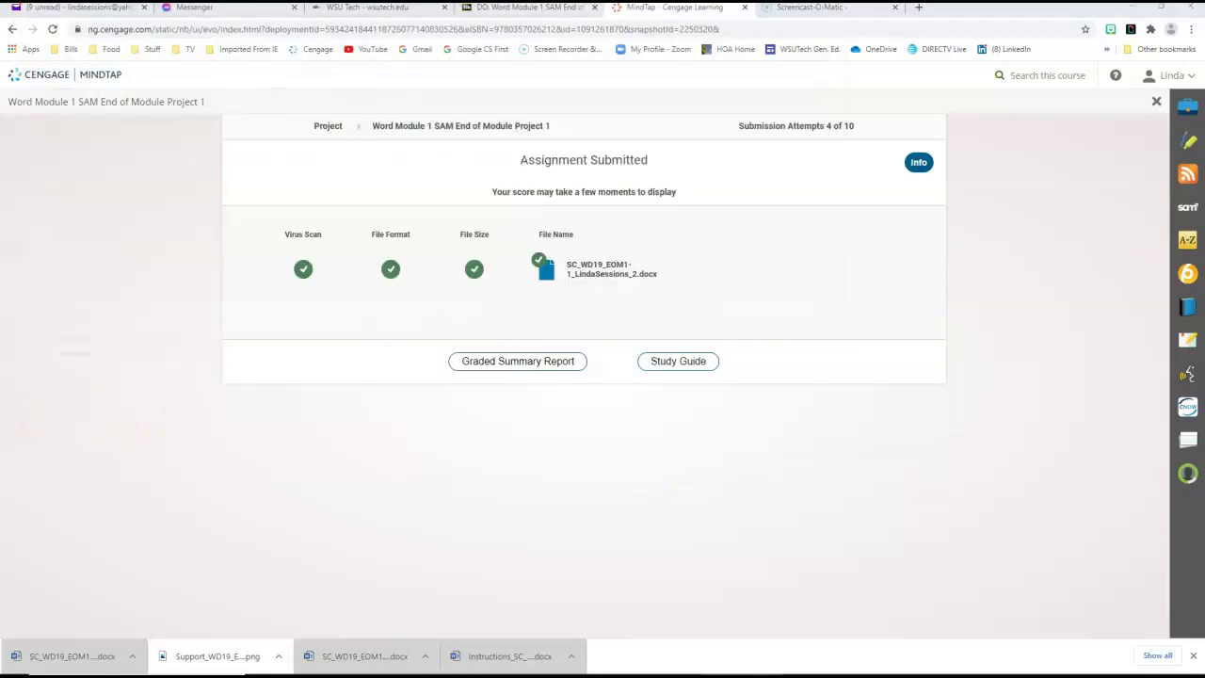
Download the Graded Summary Report, review it in Word, and close it.
{"action": "left_click", "coordinate": [525, 363]}
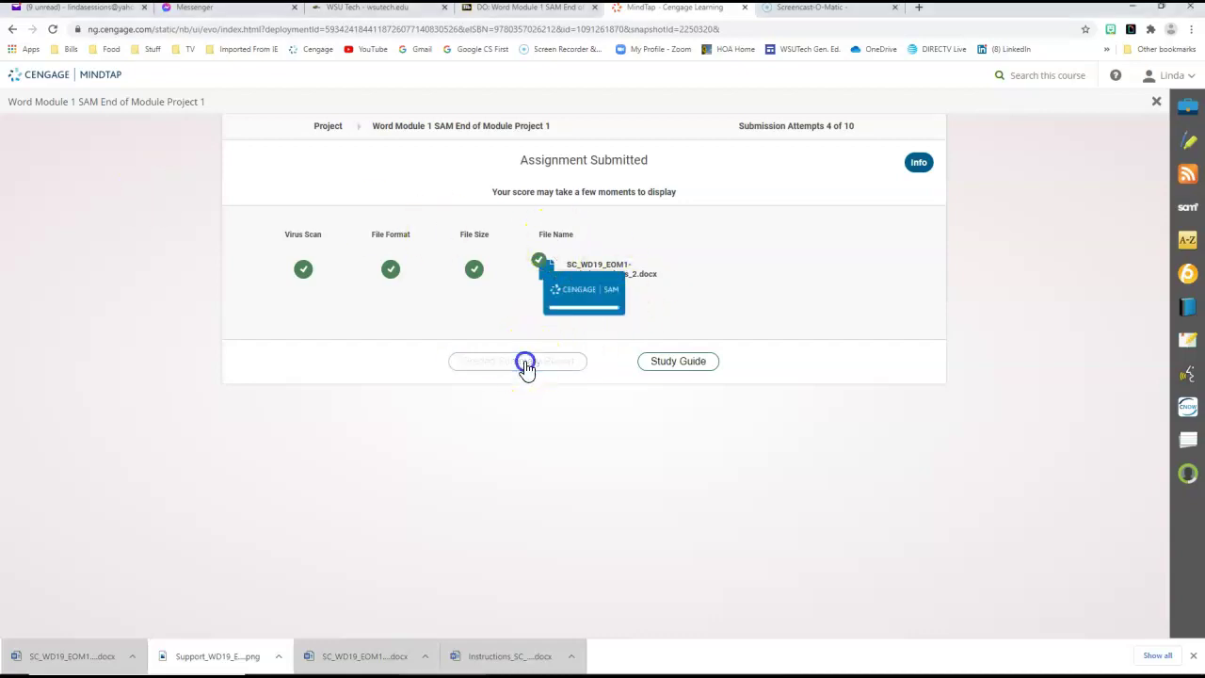
{"action": "left_click", "coordinate": [77, 660]}
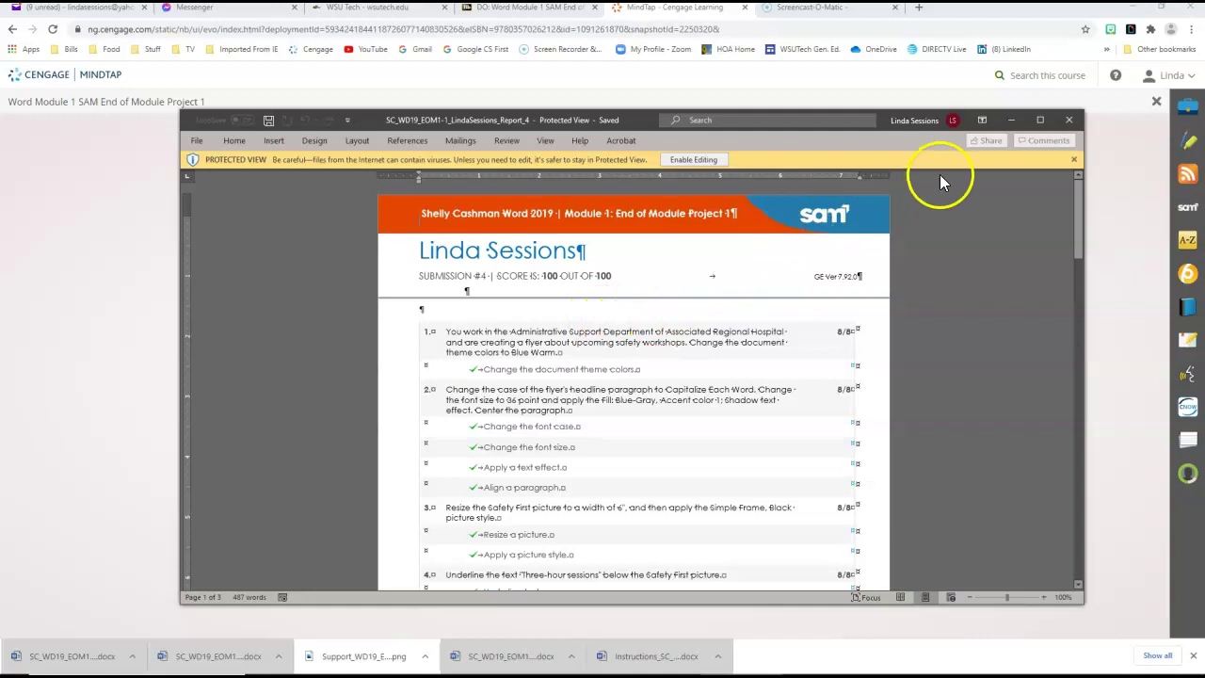
{"action": "left_click", "coordinate": [1073, 121]}
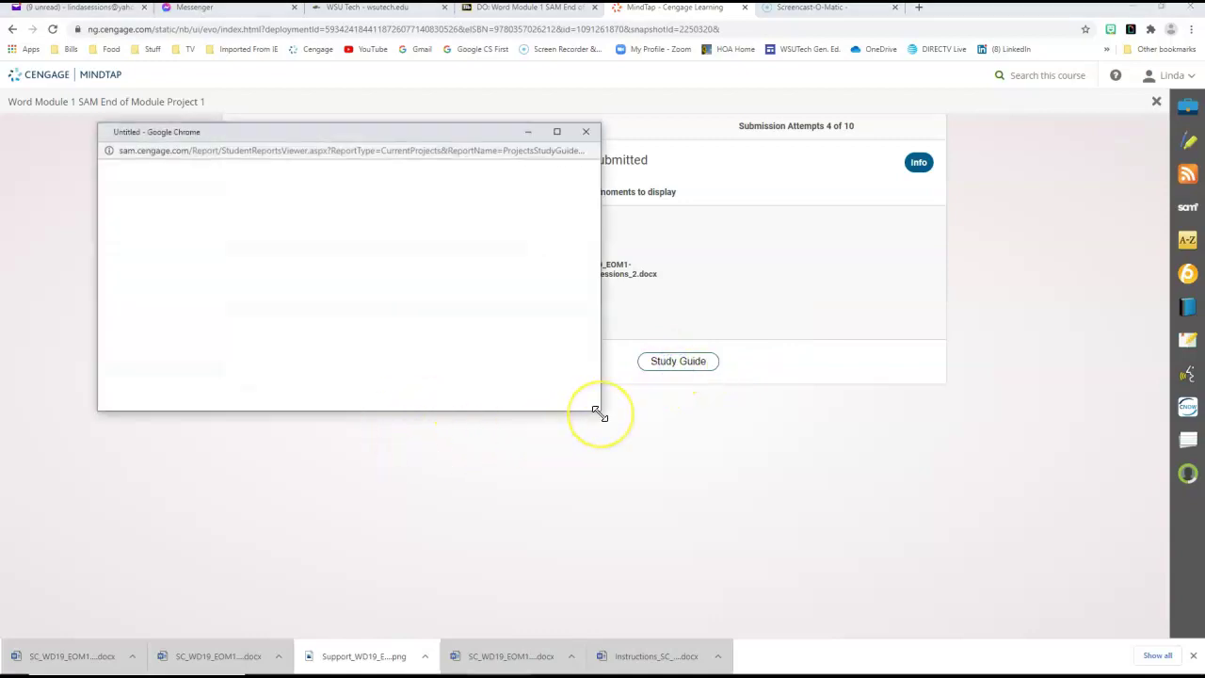
Open the Project Study Guide in an enlarged window and launch its Change the theme colors training in Apply mode.
{"action": "left_click_drag", "start_coordinate": [598, 414], "coordinate": [946, 595]}
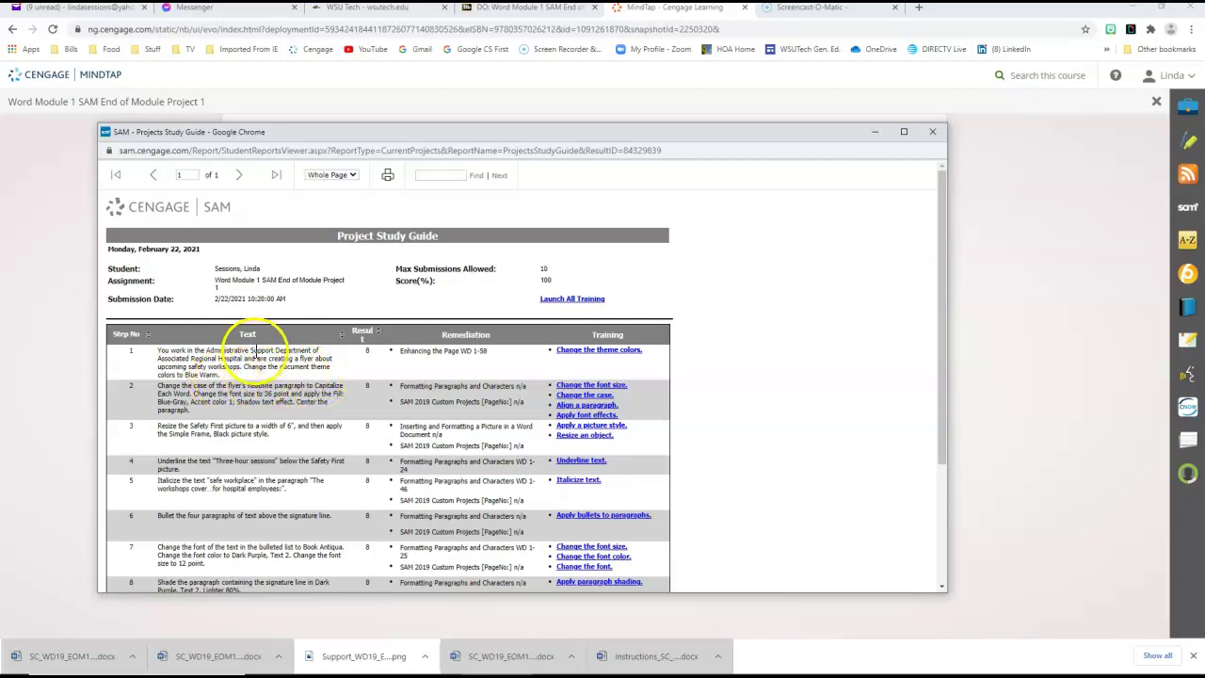
{"action": "left_click", "coordinate": [589, 355]}
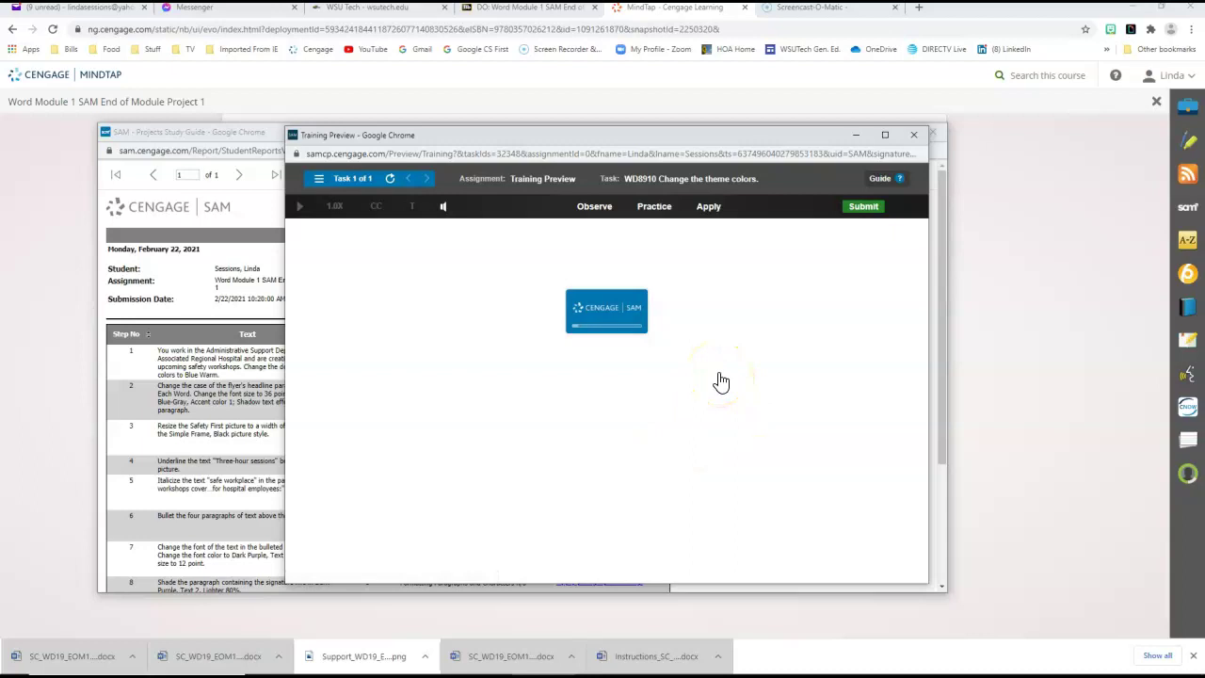
{"action": "left_click", "coordinate": [729, 244]}
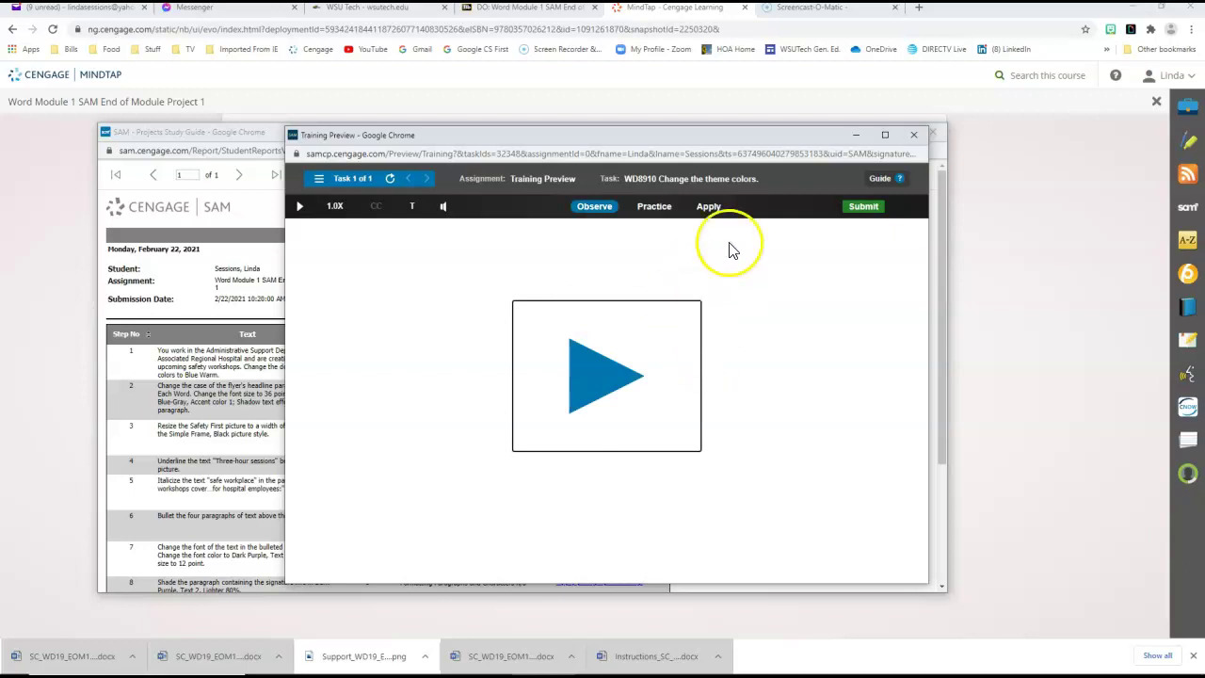
{"action": "left_click", "coordinate": [710, 209]}
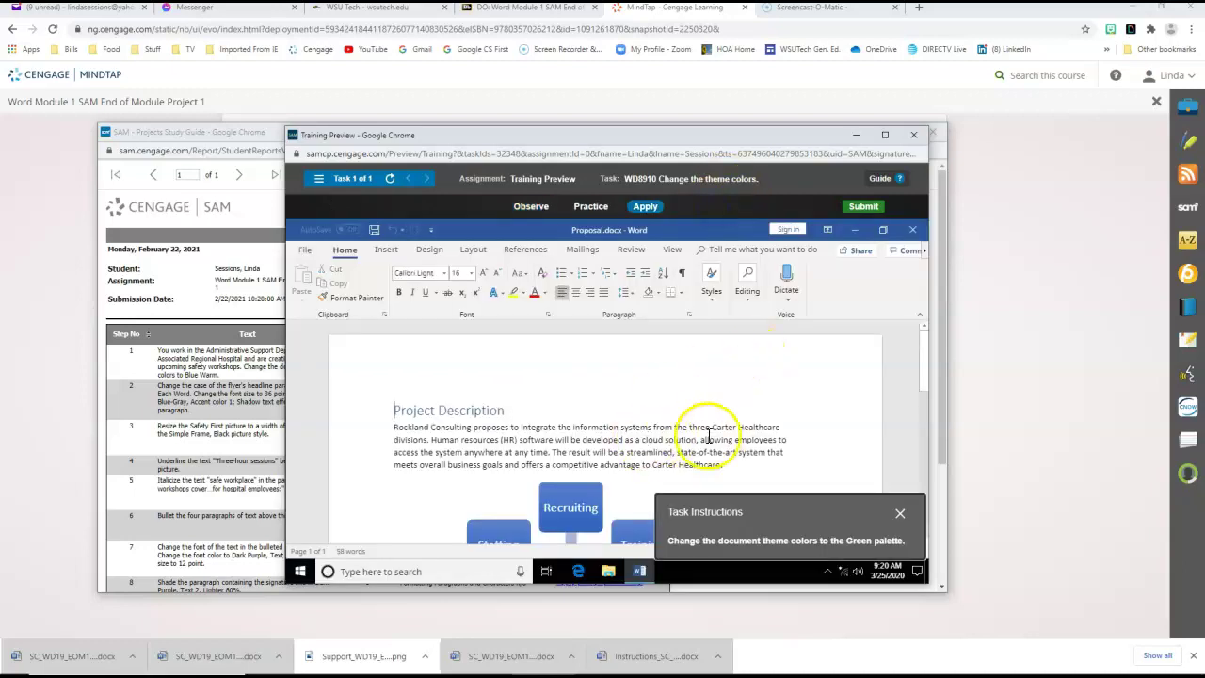
Play the Observe demonstration of the theme colors training, and close both the training preview and the study guide.
{"action": "left_click", "coordinate": [533, 209]}
{"action": "left_click", "coordinate": [609, 378]}
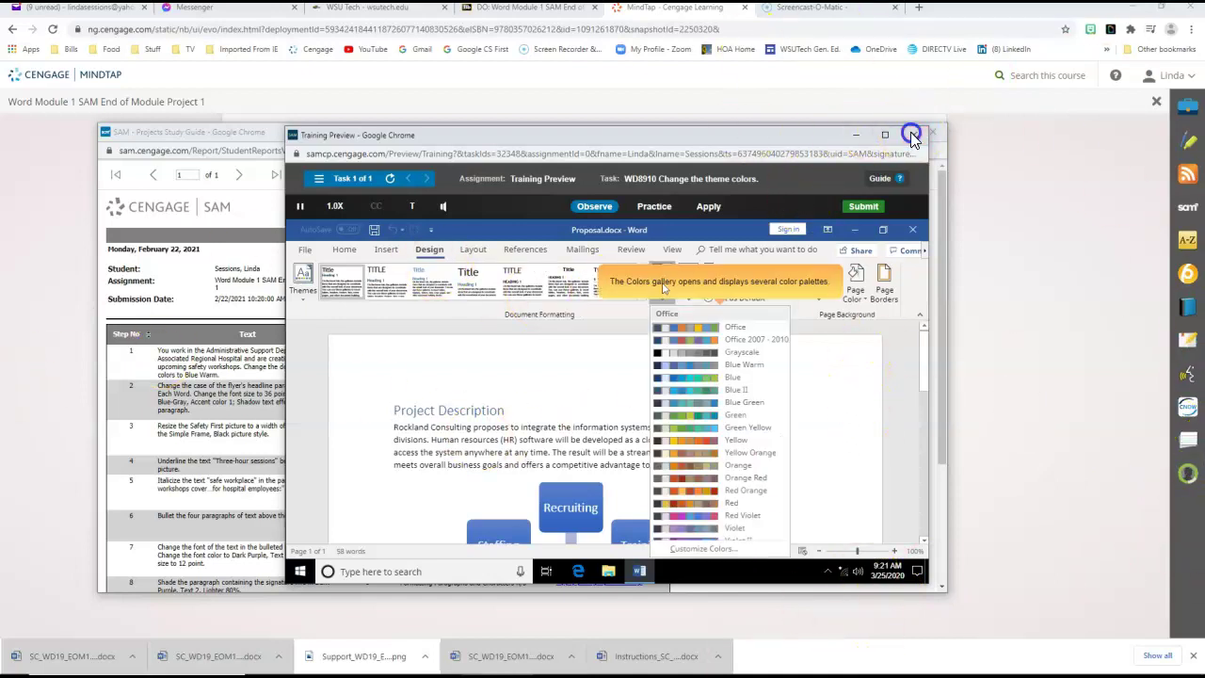
{"action": "left_click", "coordinate": [930, 135]}
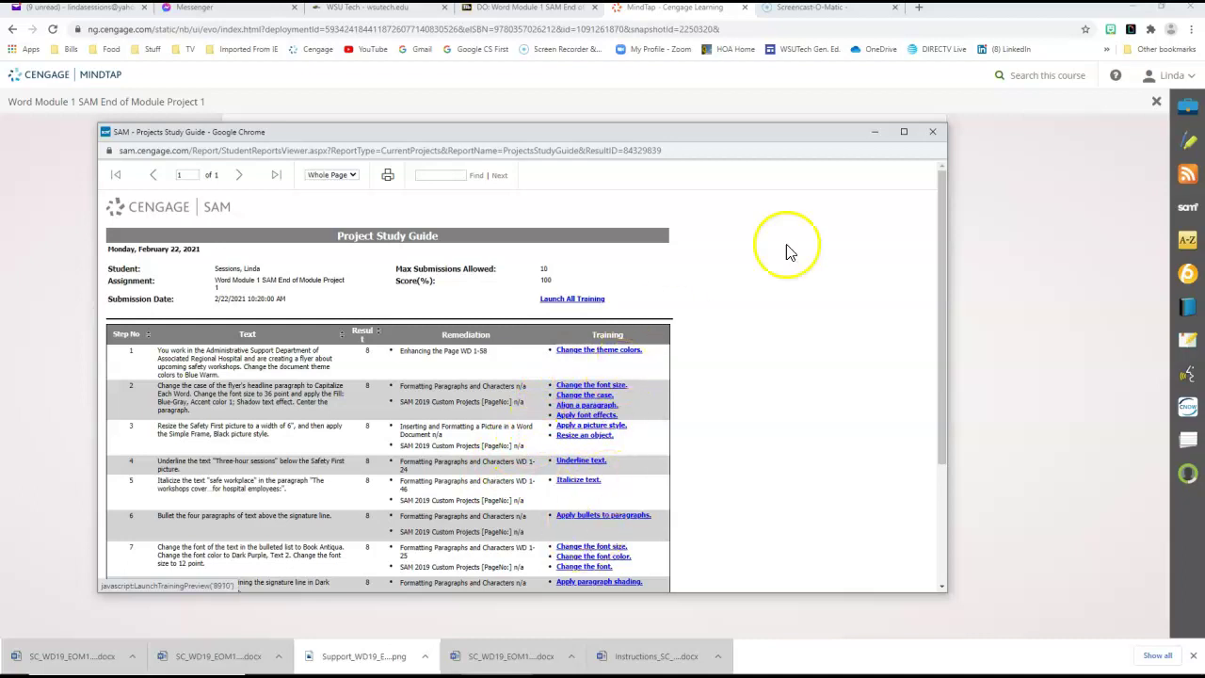
{"action": "left_click", "coordinate": [935, 134]}
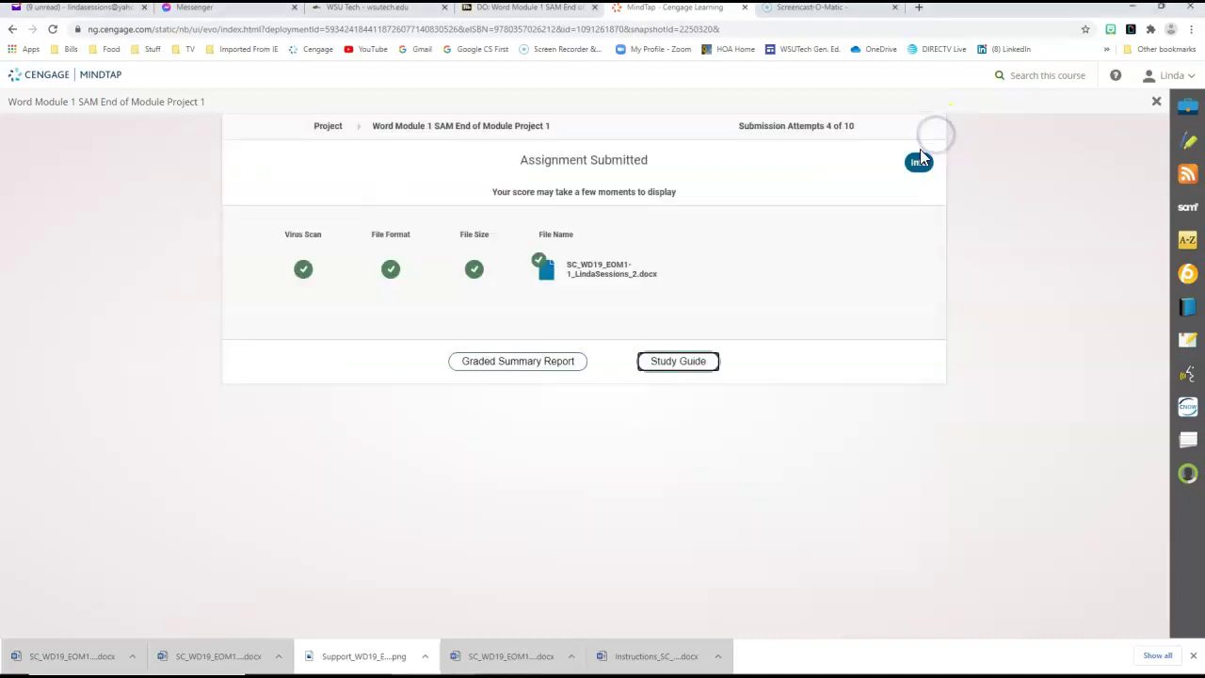